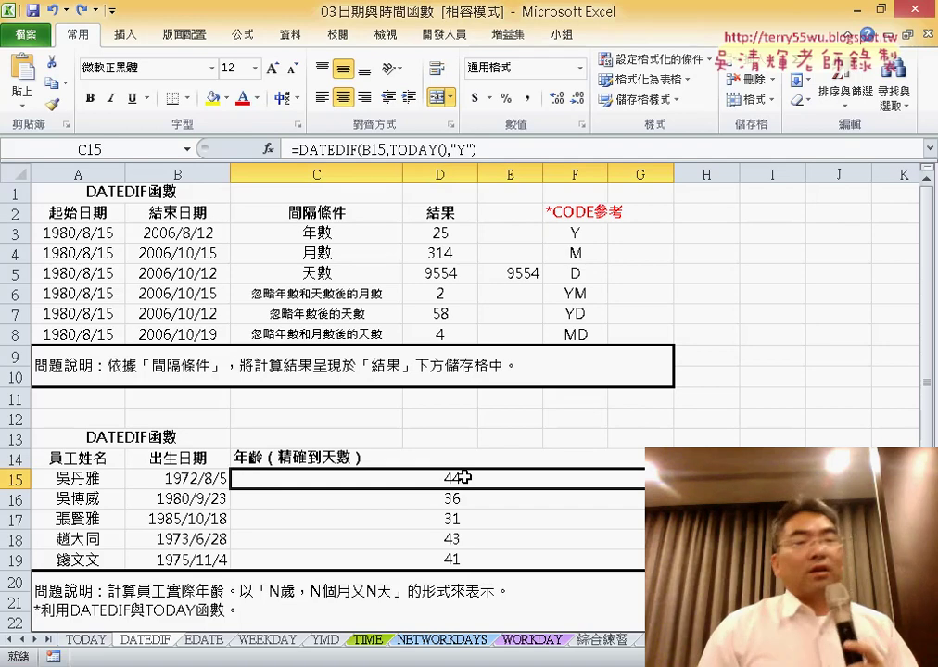
Copy the required age-format wording from the description in A20
double_click(280, 591)
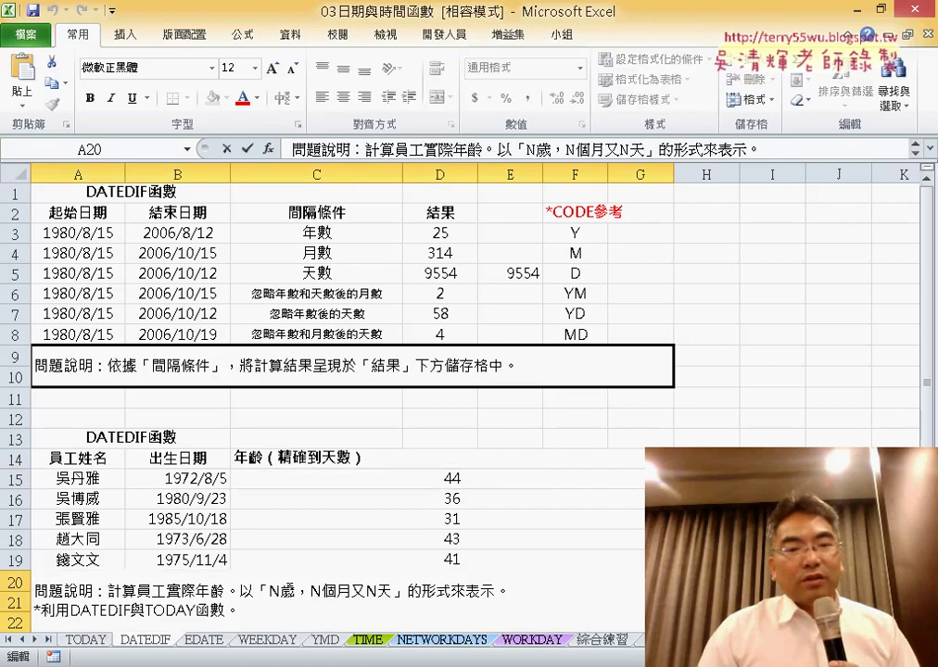
drag(280, 591, 366, 591)
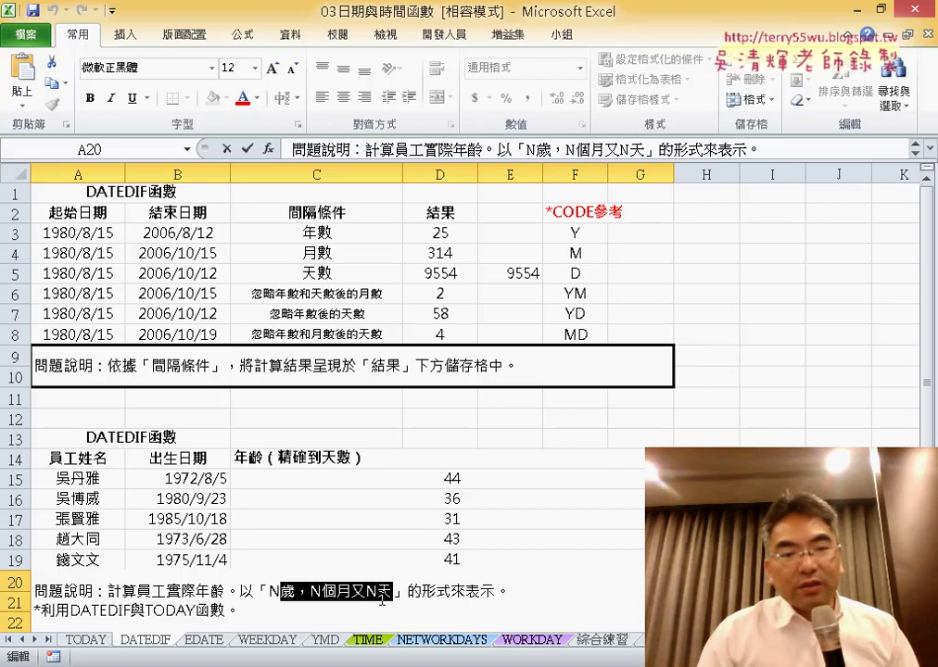
right_click(381, 598)
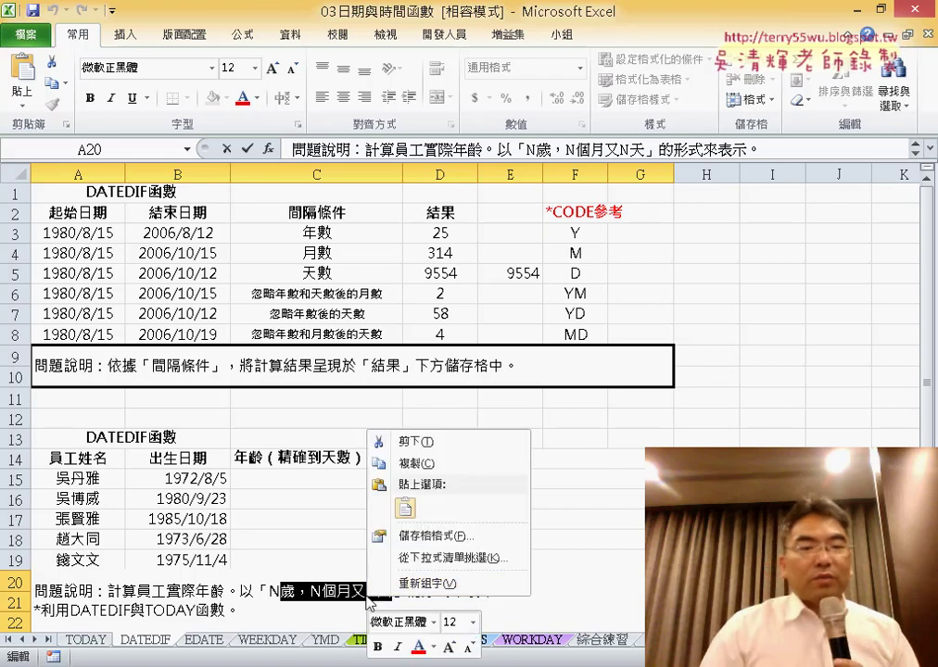
click(432, 463)
click(389, 478)
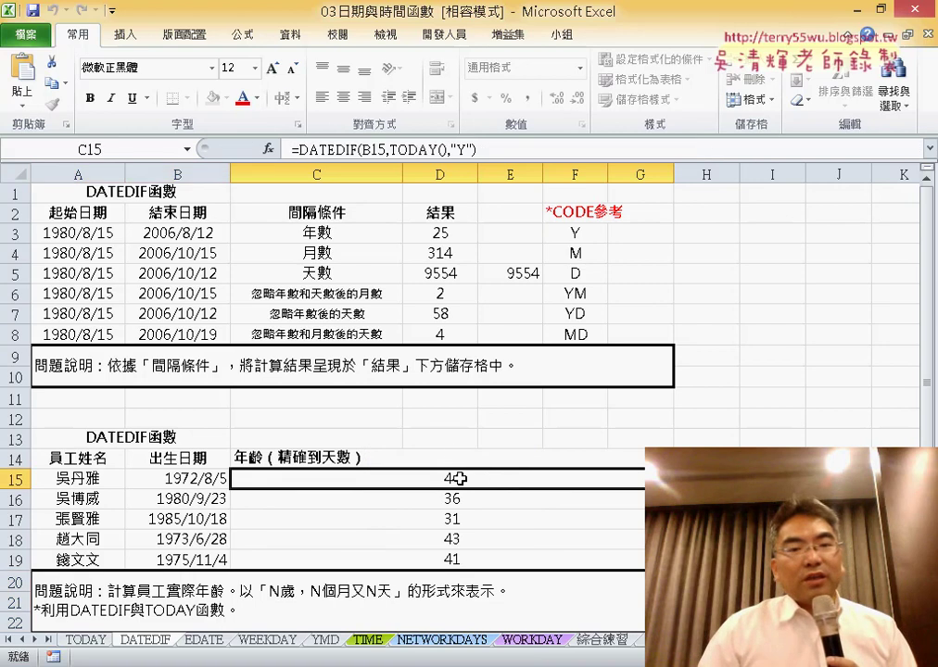
Append &"歲，N個月又N天" to C15's DATEDIF years formula
click(574, 152)
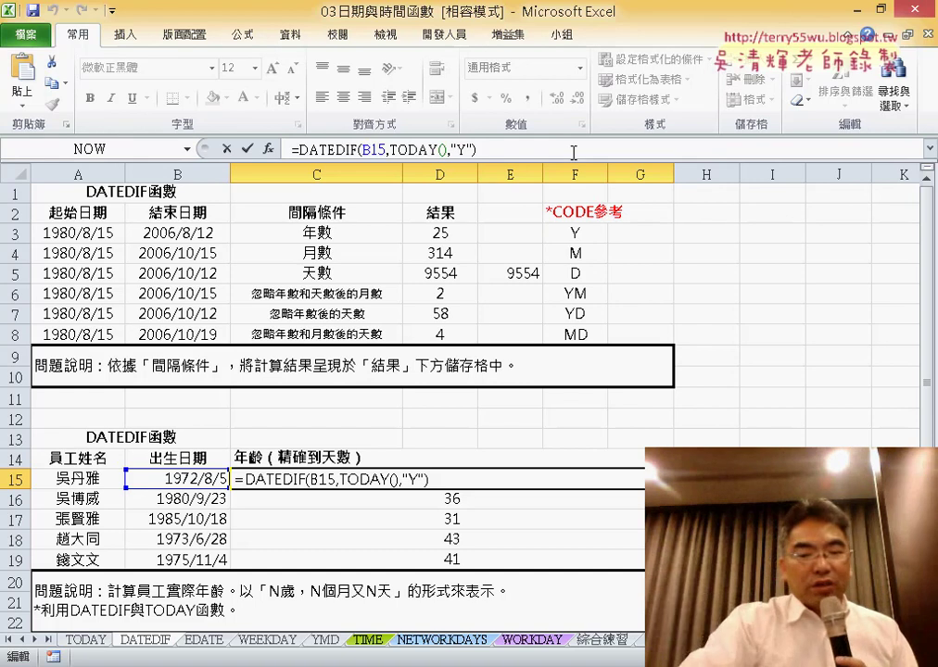
text(&)
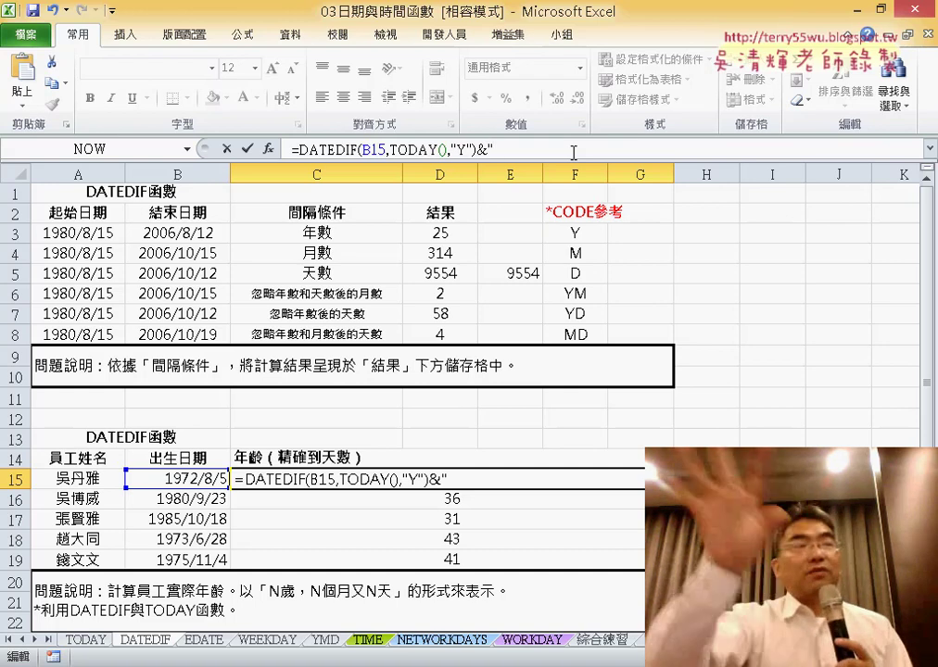
text(歲，N個月又N天)
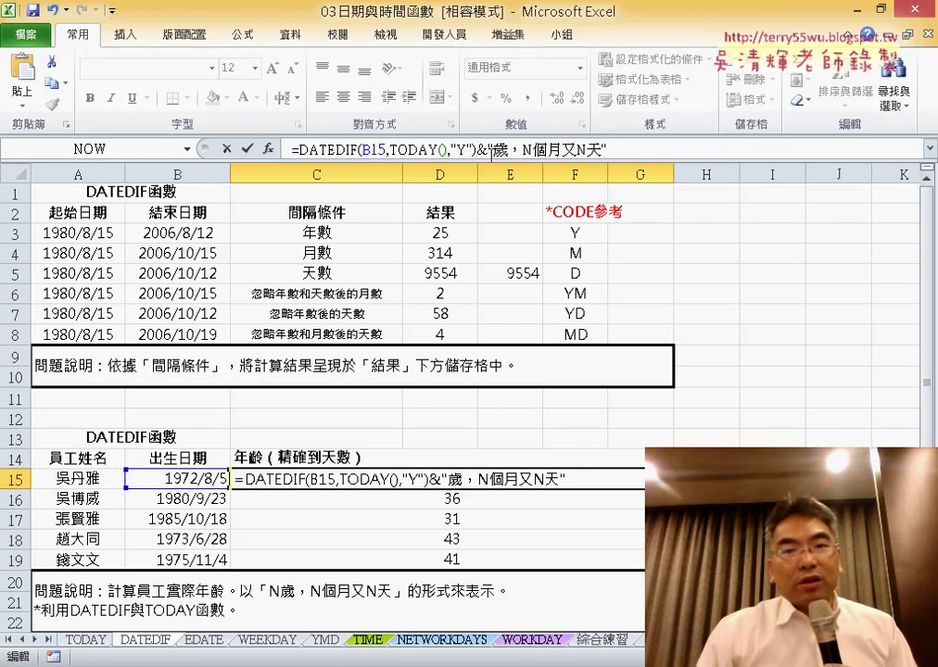
drag(478, 148, 297, 149)
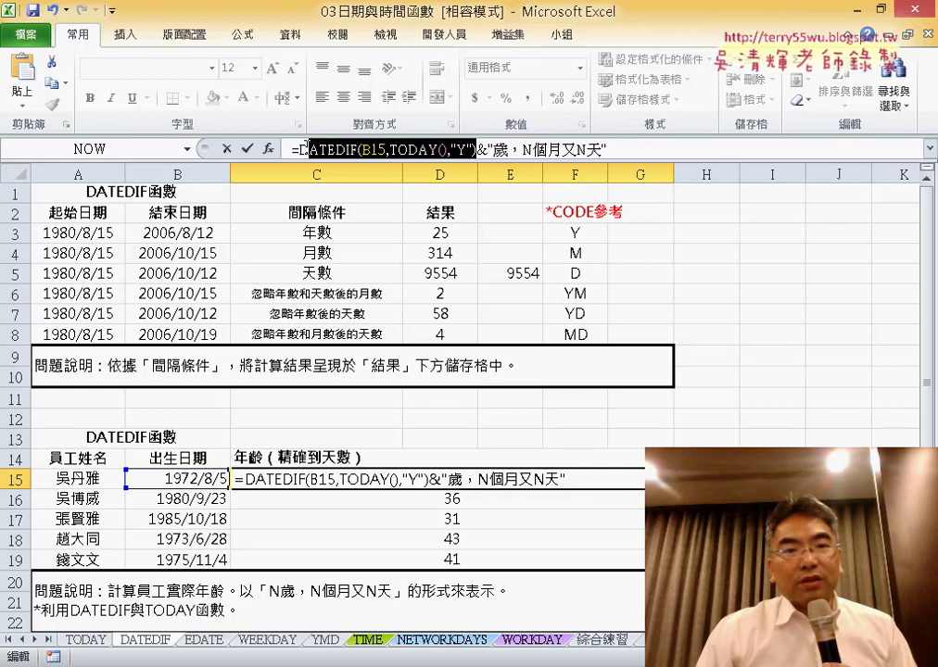
drag(485, 149, 635, 150)
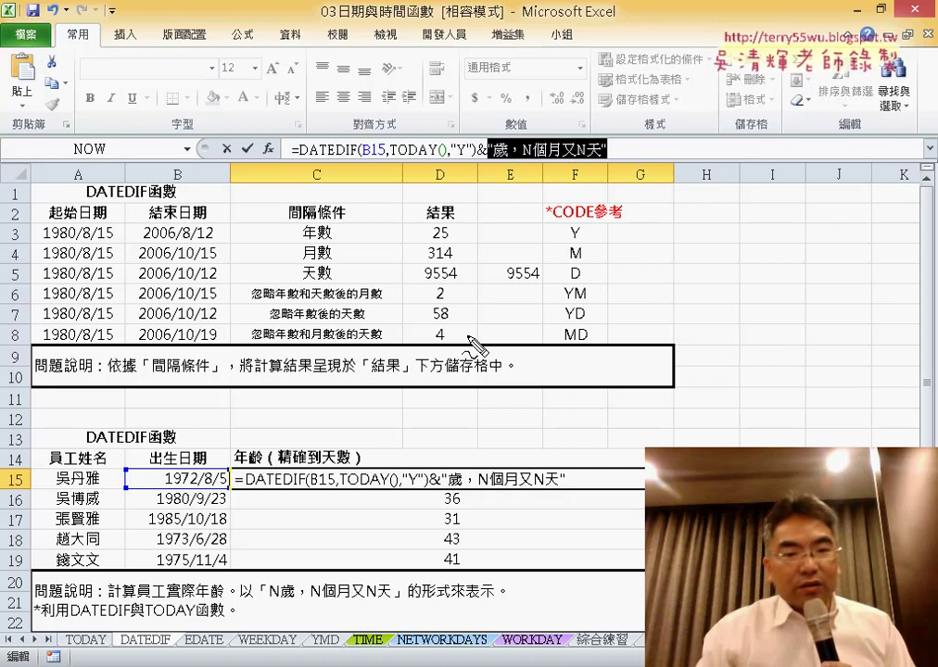
Annotate the ampersand and quoted text with pen marks, then clear the ink
mouse_move(278, 582)
mouse_down()
mouse_move(383, 602)
mouse_move(280, 575)
mouse_up()
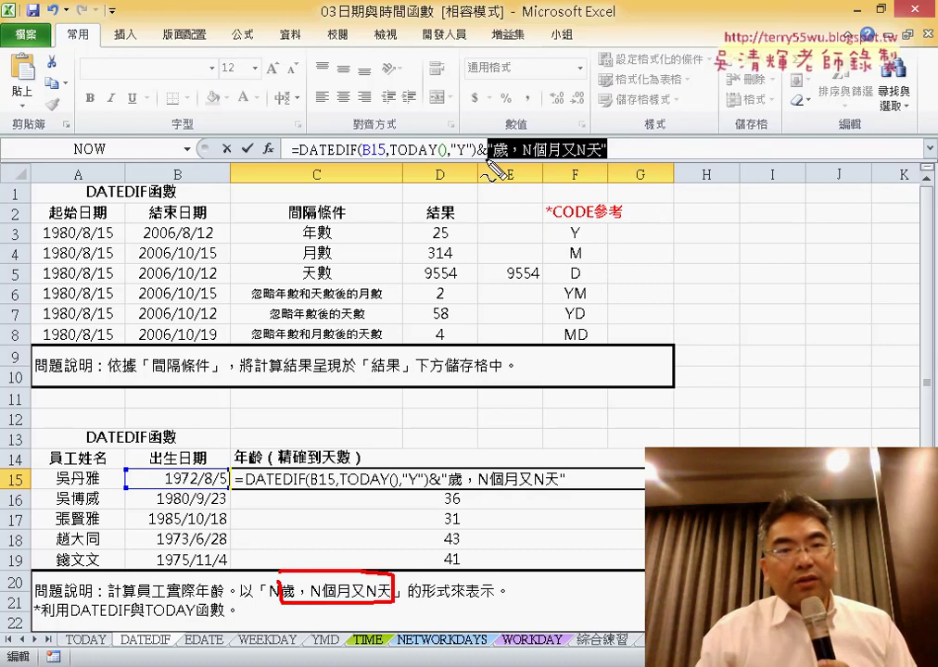
drag(482, 175, 488, 204)
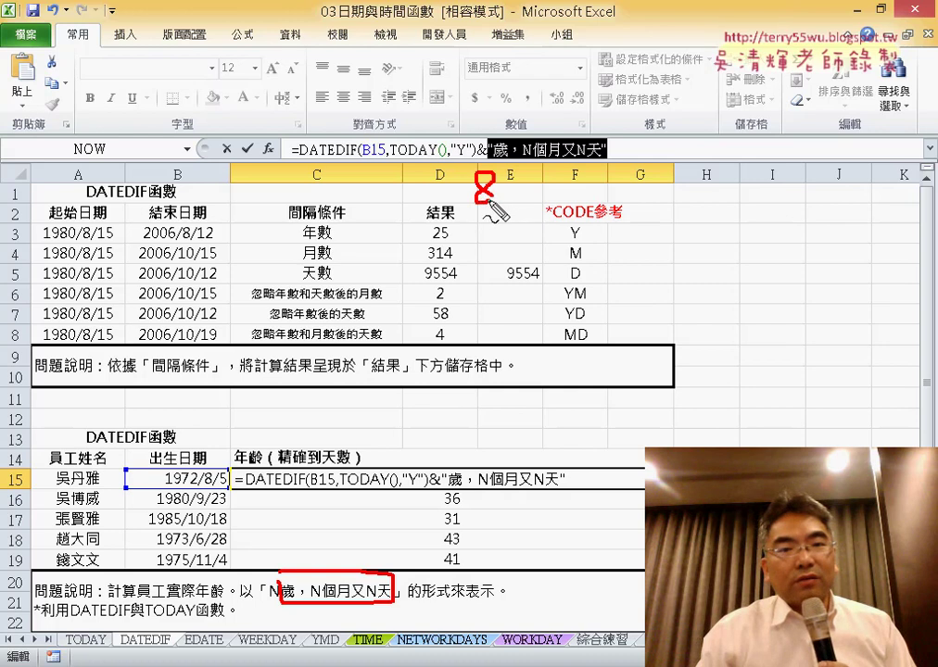
mouse_move(484, 112)
mouse_down()
mouse_move(486, 131)
mouse_move(495, 129)
mouse_up()
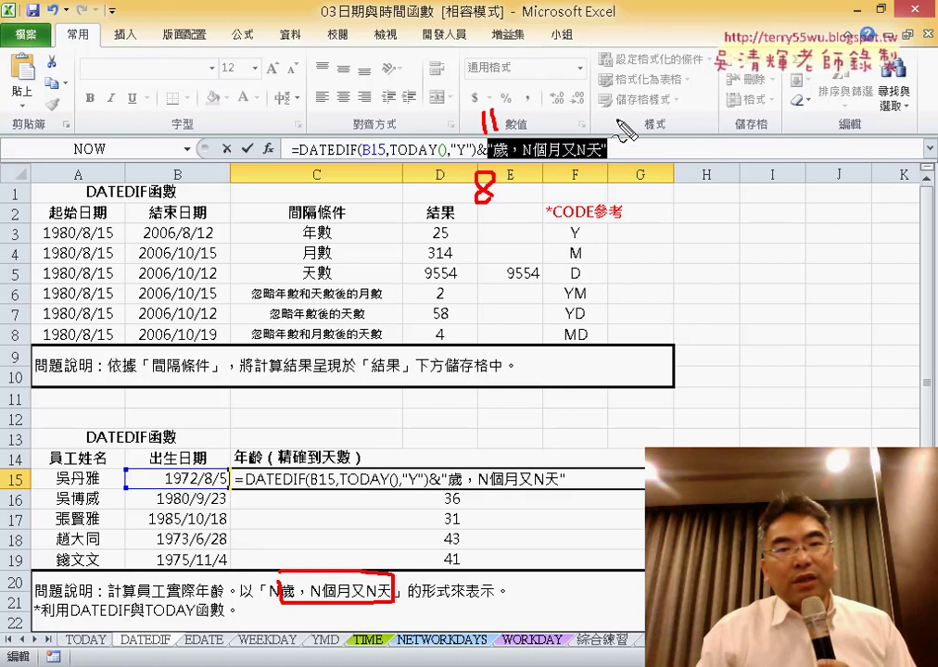
drag(617, 109, 619, 136)
drag(631, 104, 632, 129)
drag(519, 136, 561, 169)
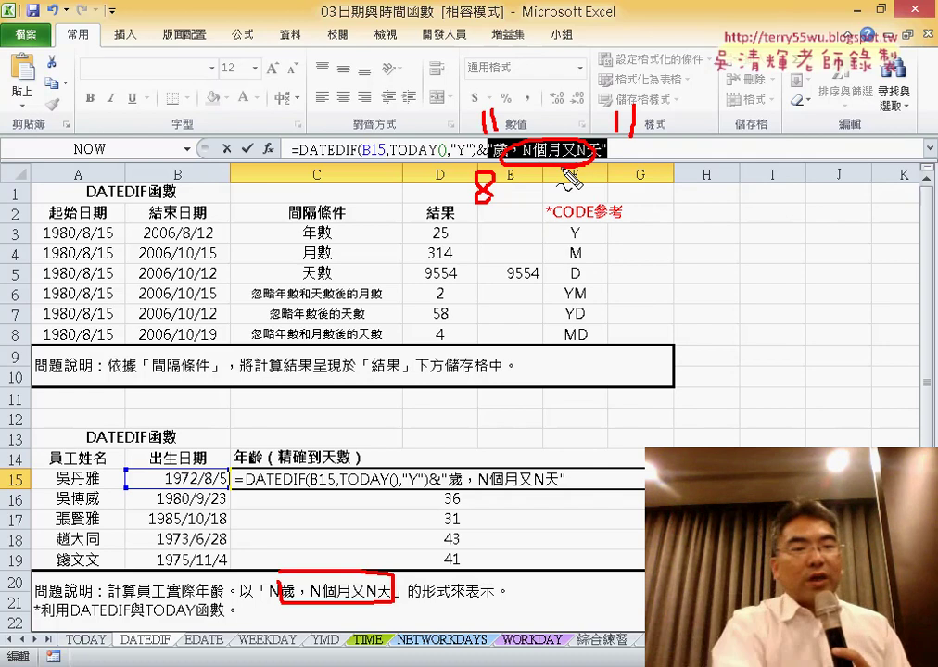
key(Escape)
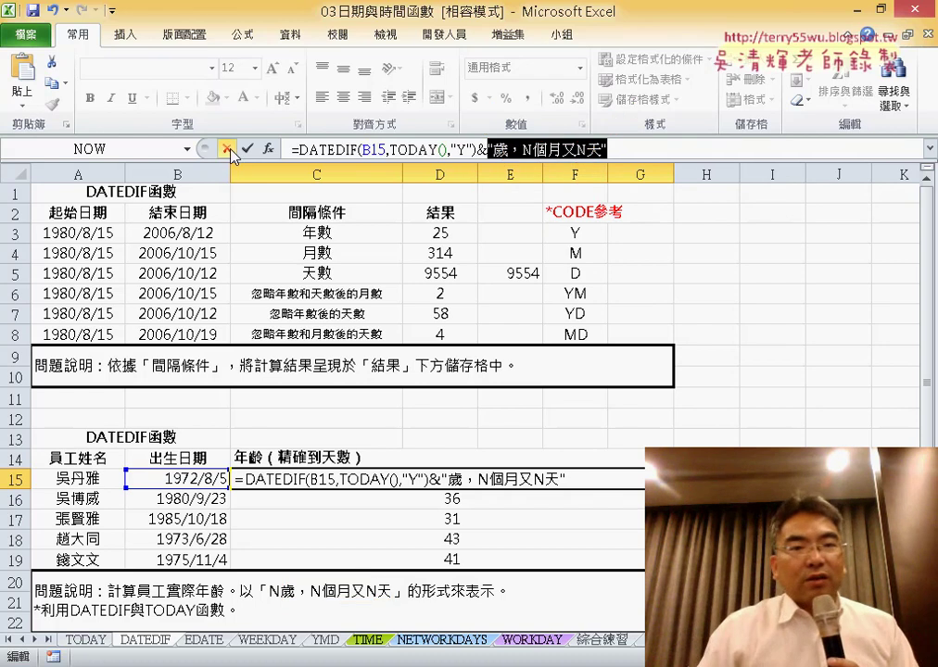
Confirm C15 to show 44歲，N個月又N天, then reopen its formula
click(248, 149)
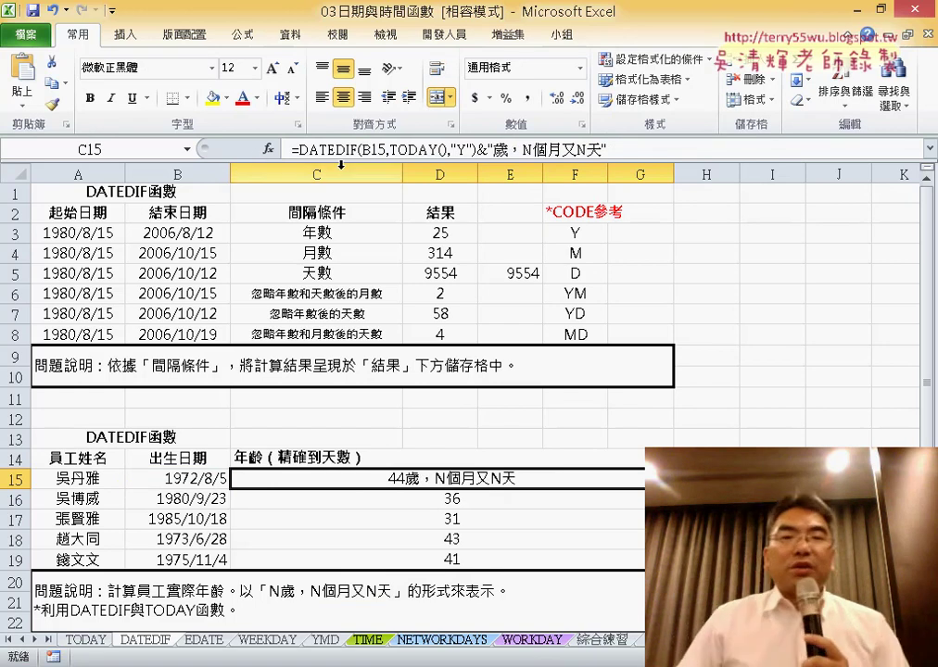
drag(522, 150, 585, 149)
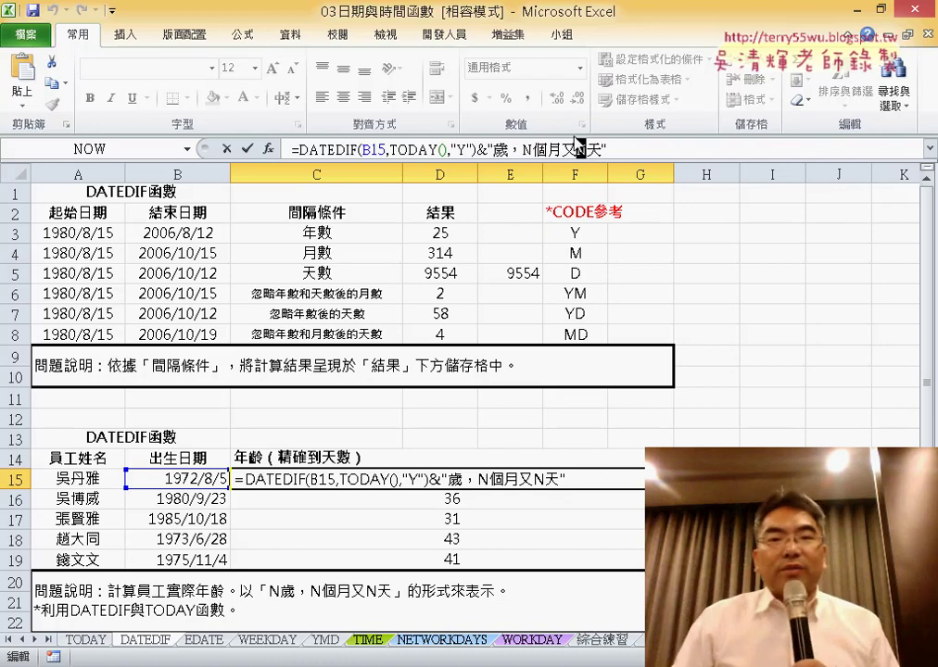
Copy the DATEDIF(B15,TODAY(),"Y") expression from C15's formula
click(531, 151)
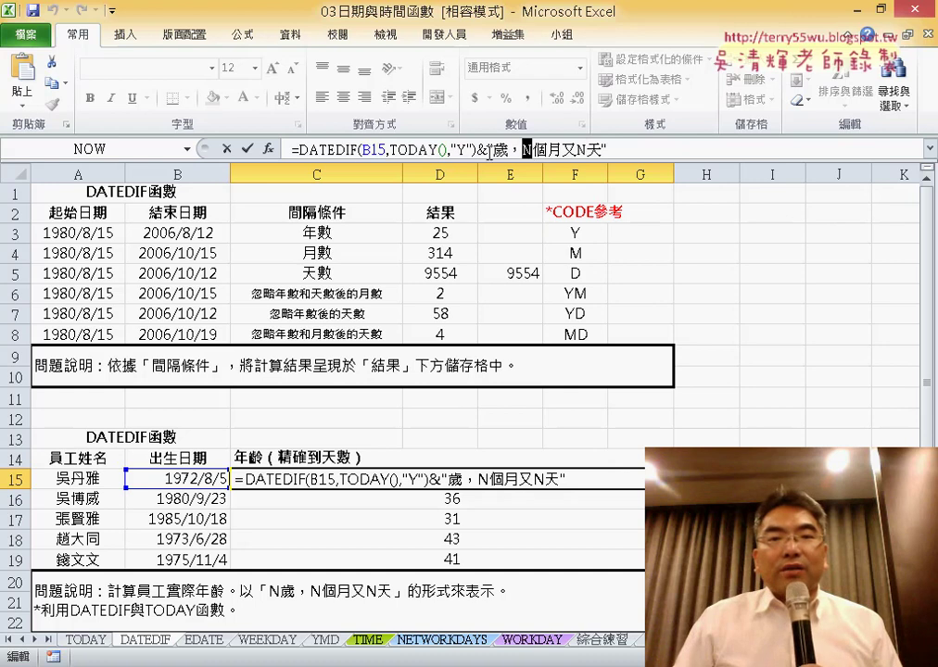
drag(294, 150, 477, 149)
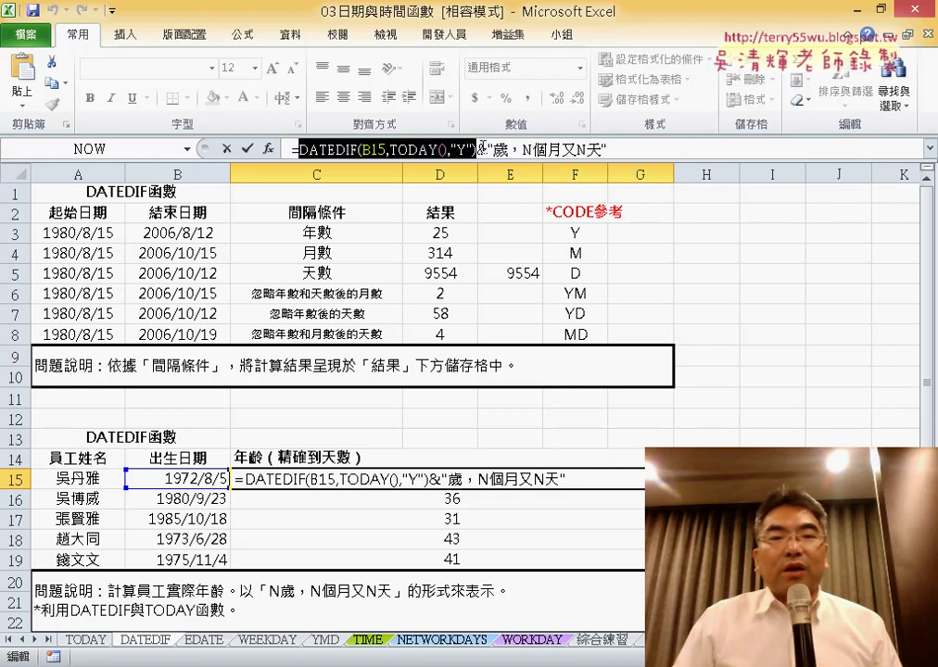
right_click(444, 146)
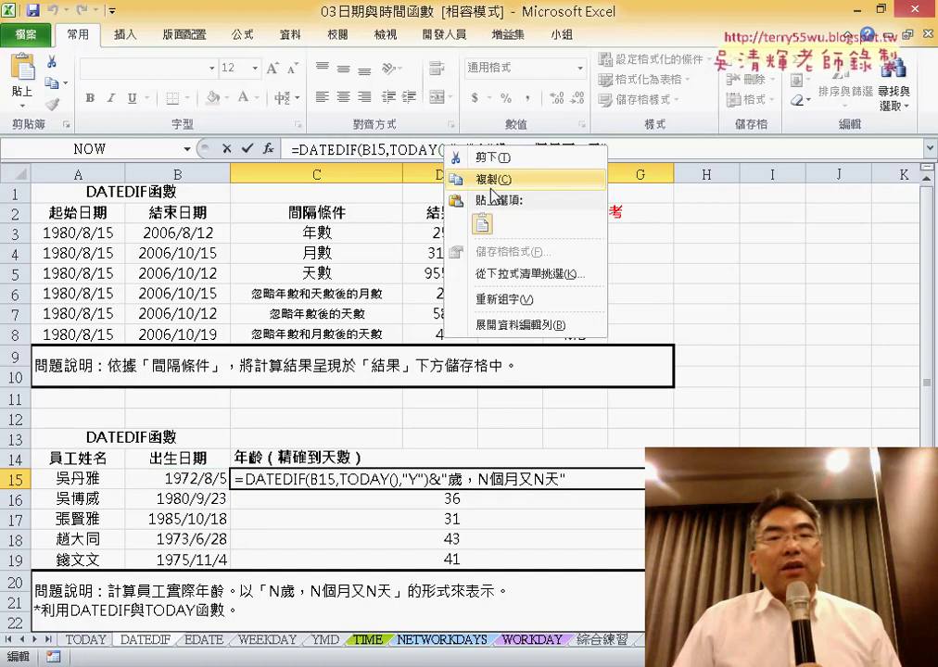
click(492, 186)
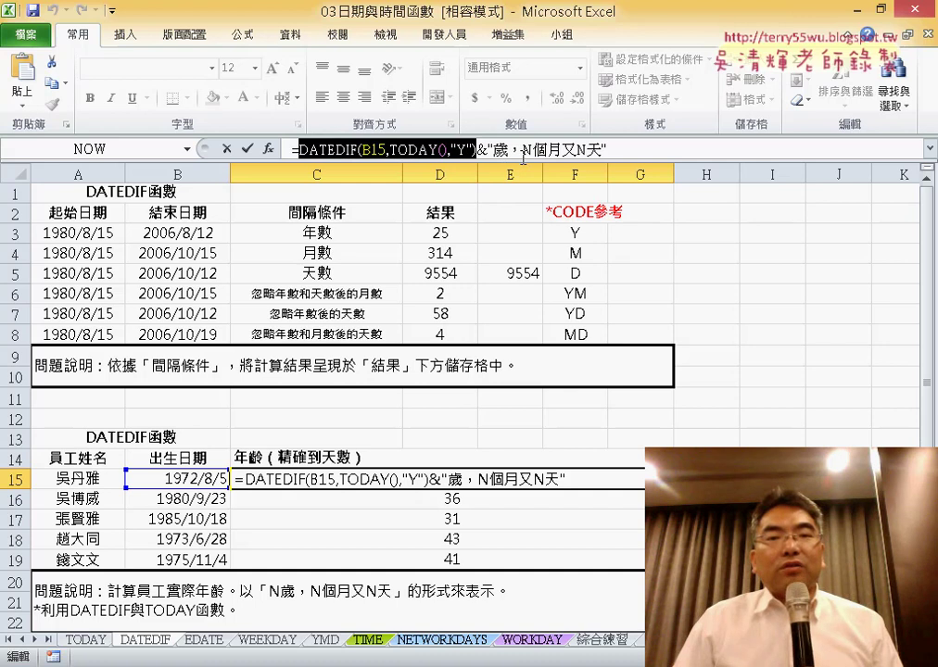
click(526, 149)
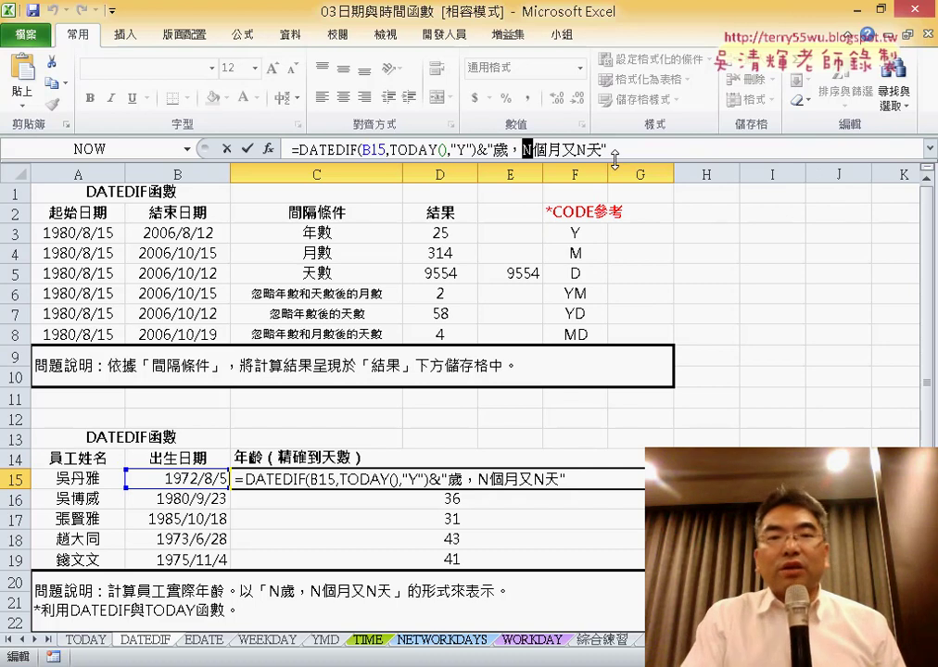
Split the text into "歲，"&&"個月又N天", leaving a gap for months
text(")
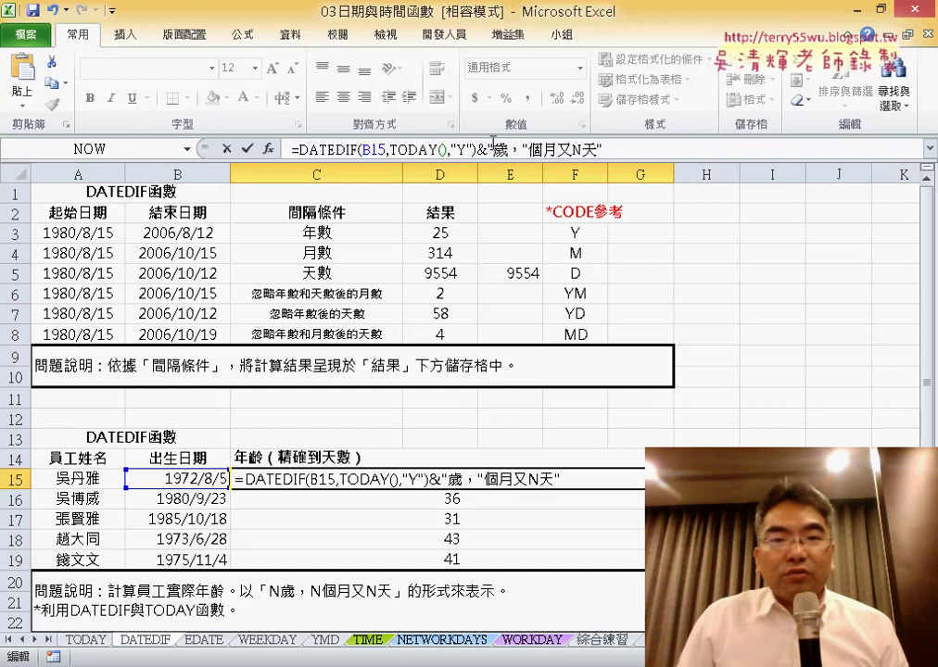
drag(488, 151, 521, 148)
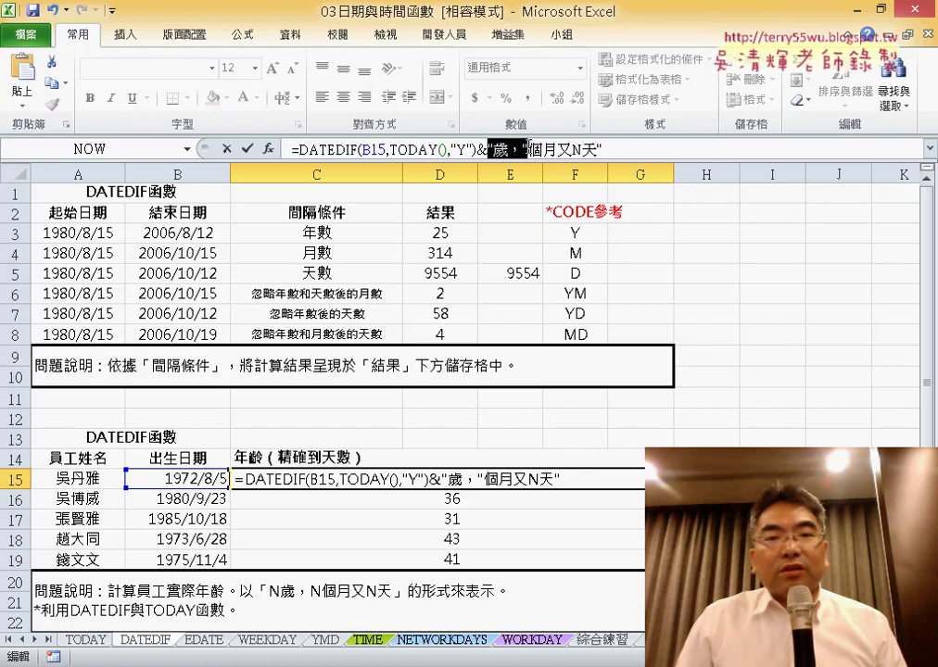
click(531, 147)
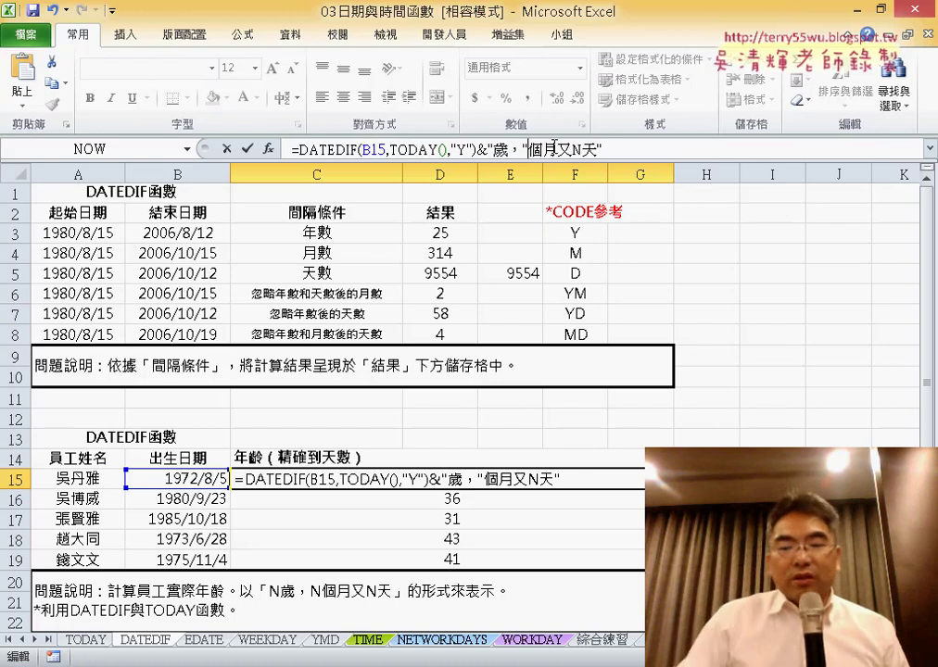
text(")
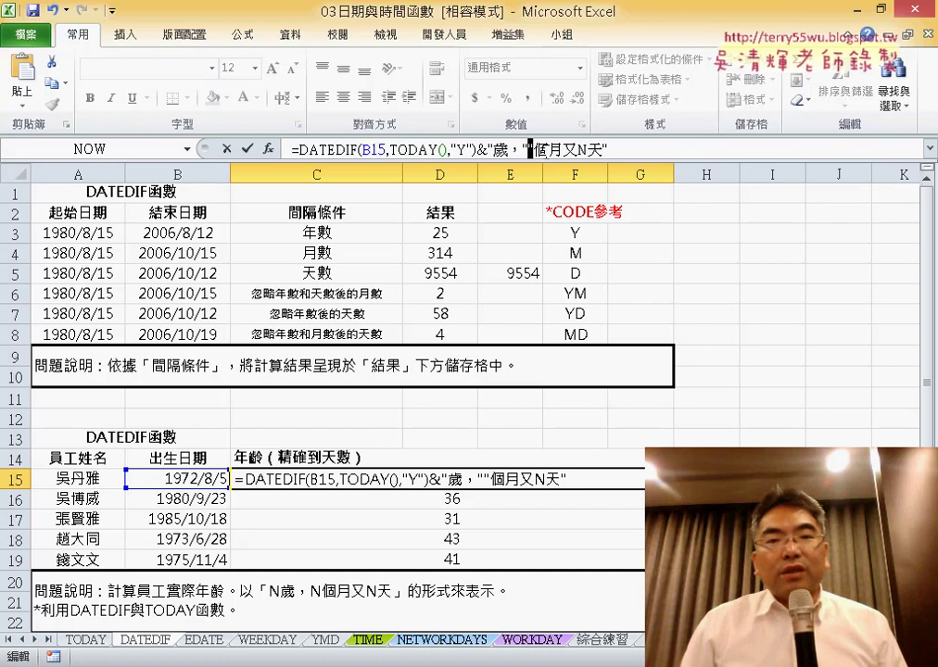
drag(531, 148, 612, 150)
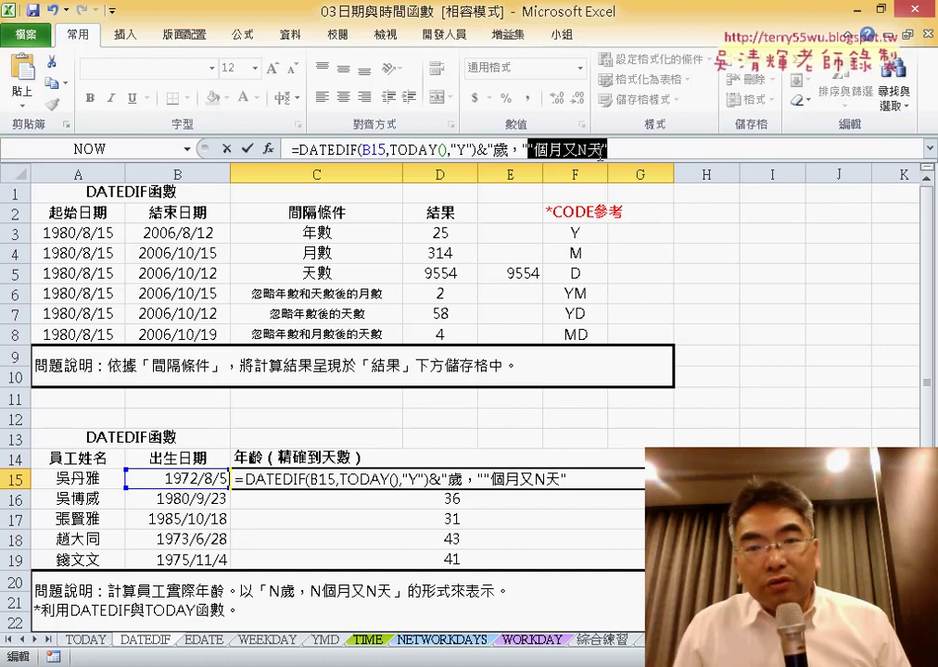
click(530, 149)
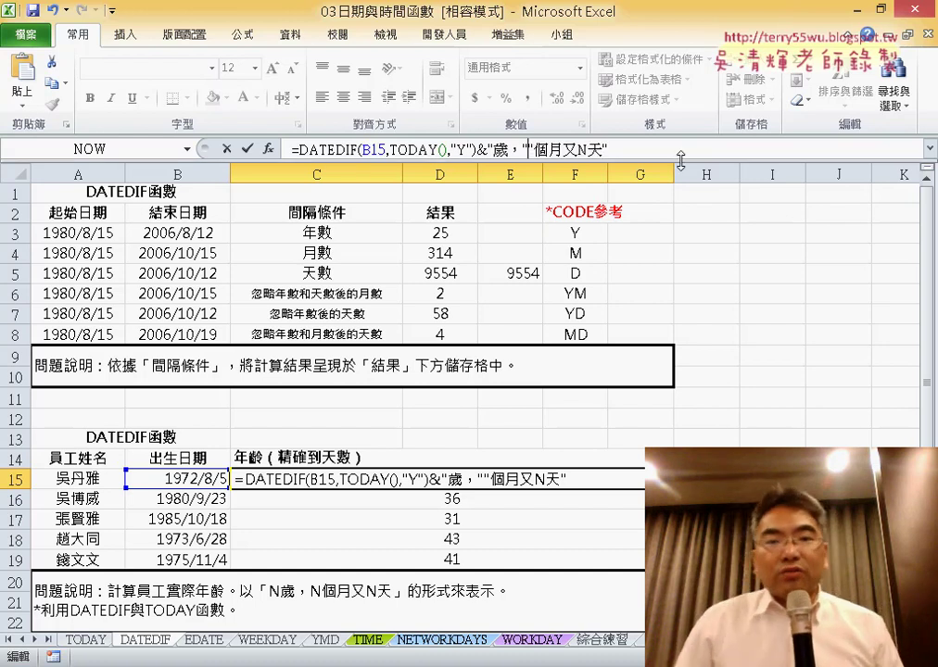
text(&&)
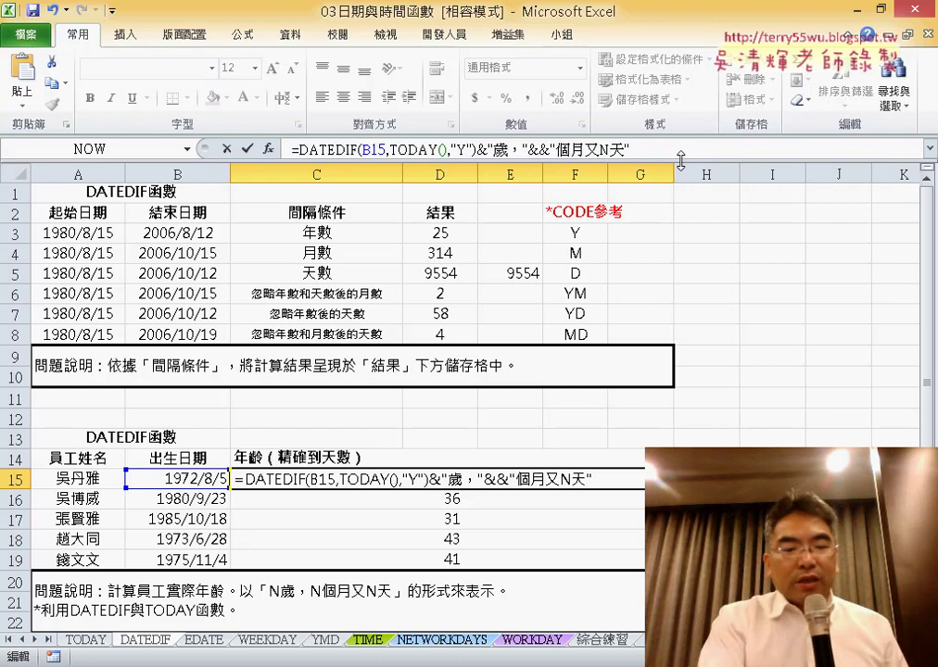
Paste DATEDIF between the ampersands with unit "YM" for months
key(ctrl+v)
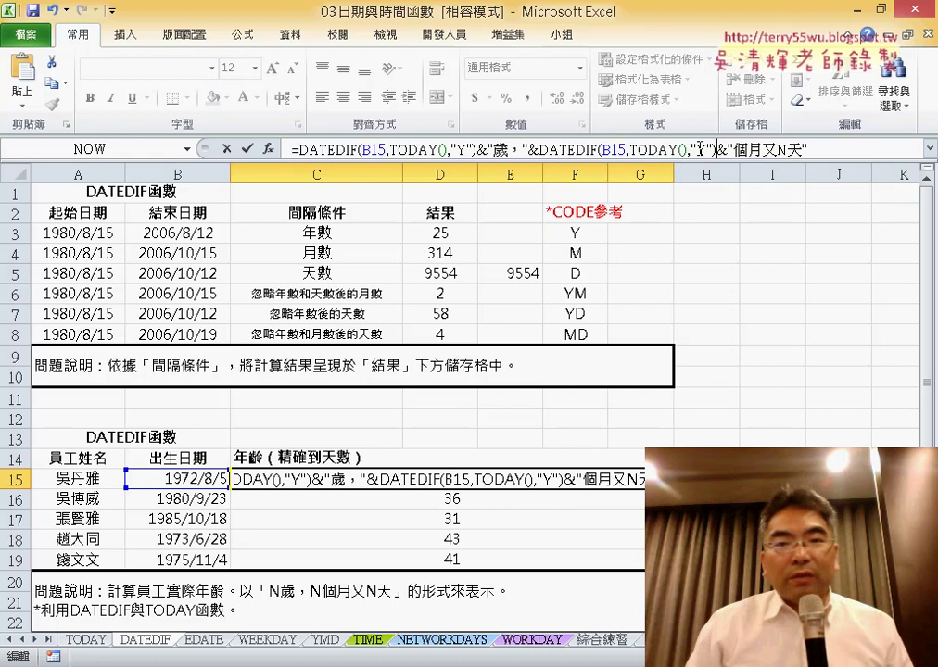
text(M)
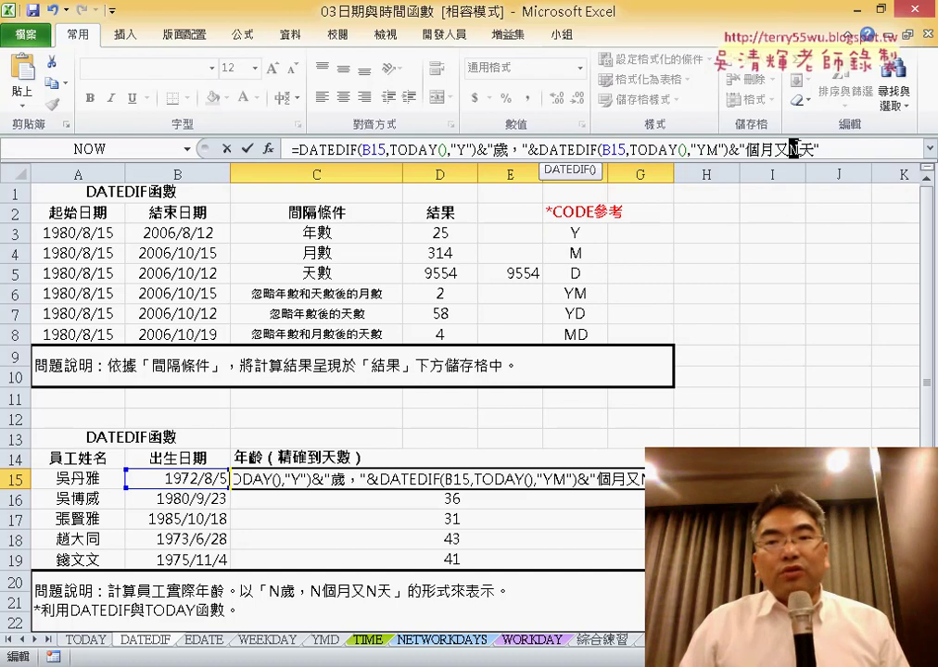
text("&&)
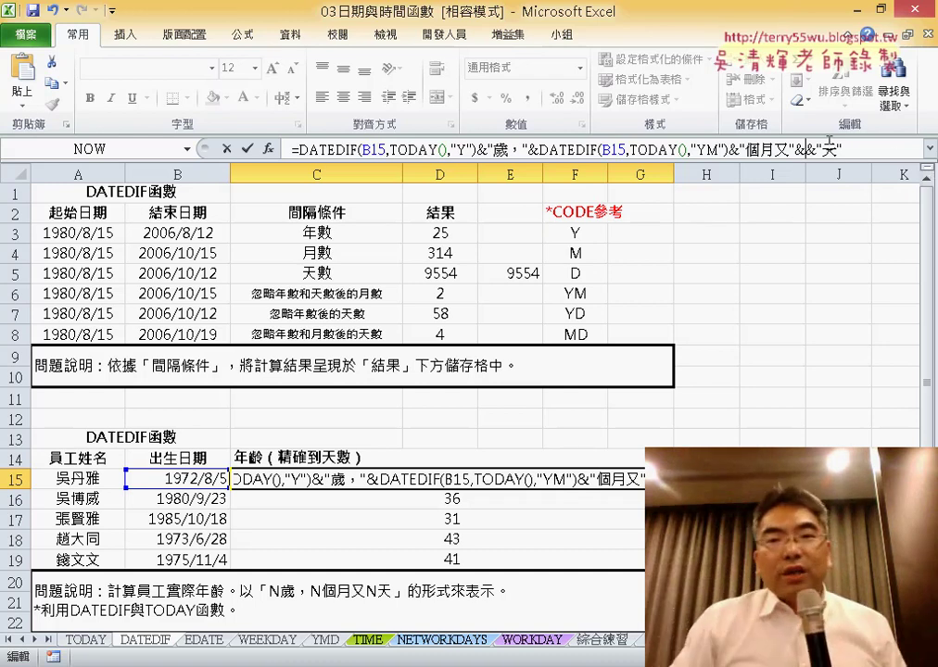
Add a DATEDIF "MD" days part before 天 and confirm, showing 44歲，10個月又10天
drag(820, 149, 774, 149)
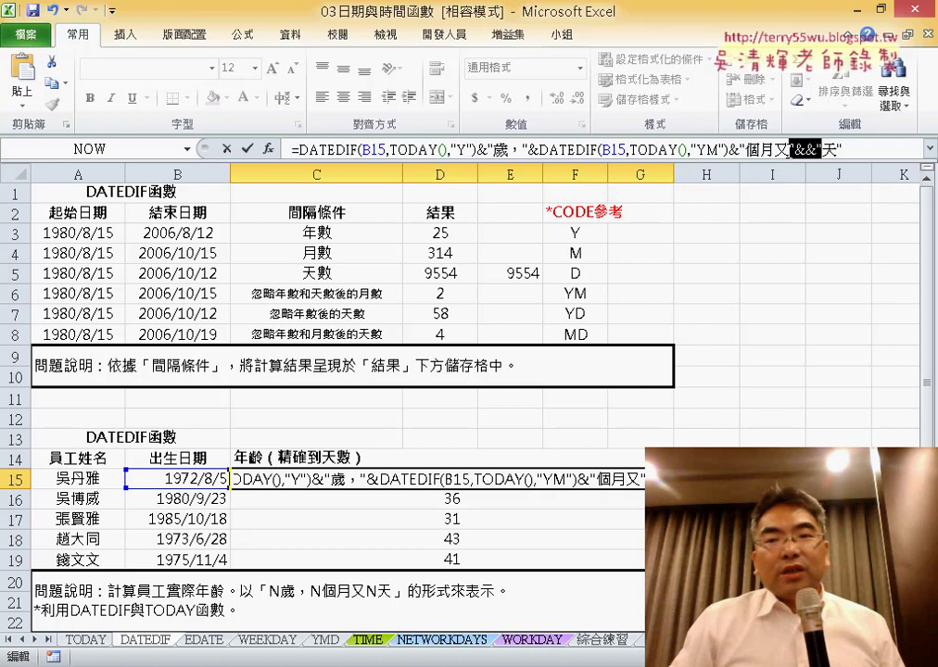
key(shift+Left)
key(shift+Left)
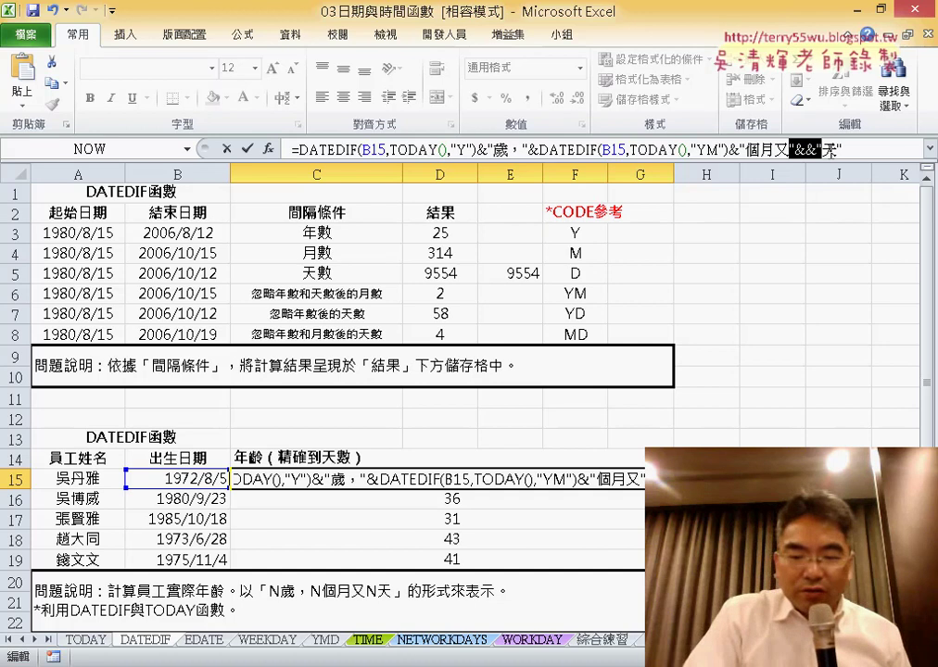
key(Delete)
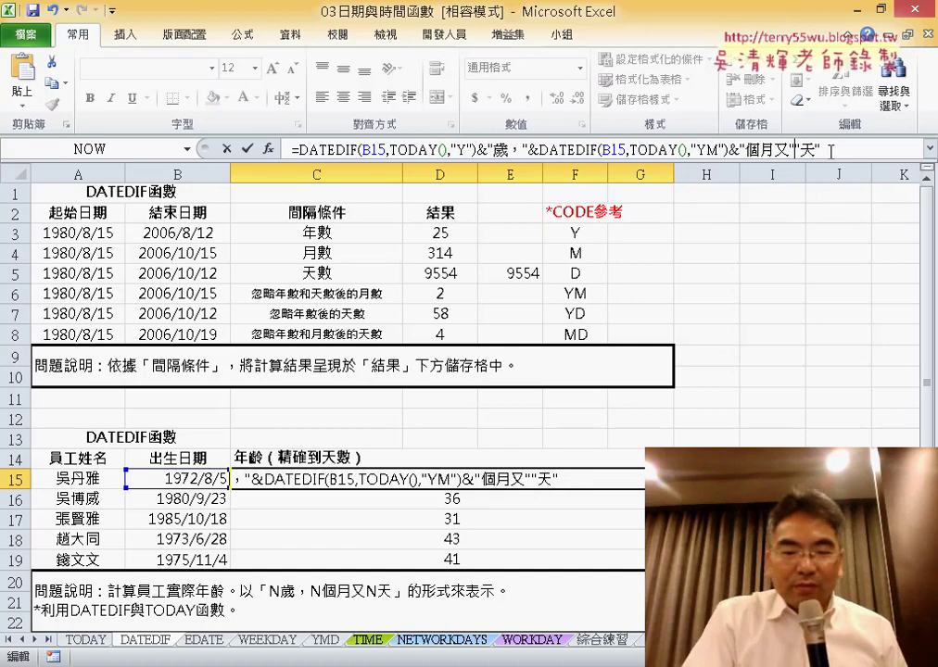
text(&&)
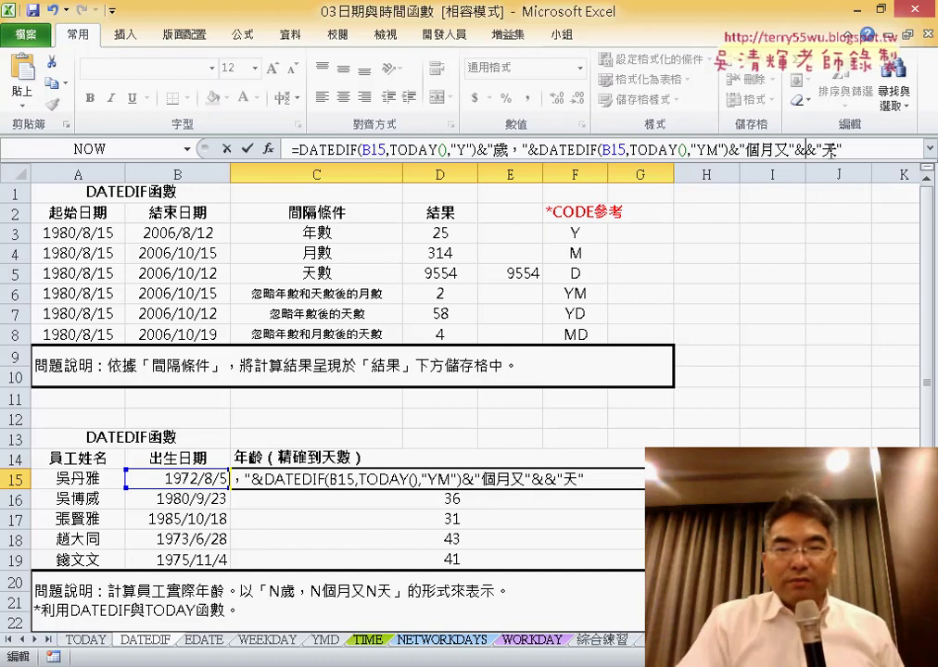
key(ctrl+v)
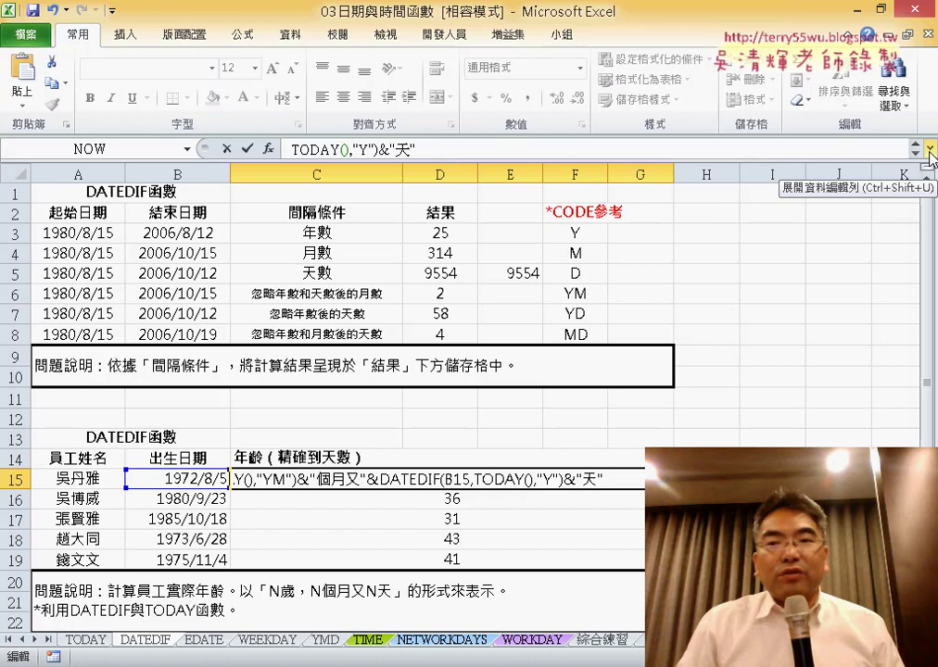
click(929, 153)
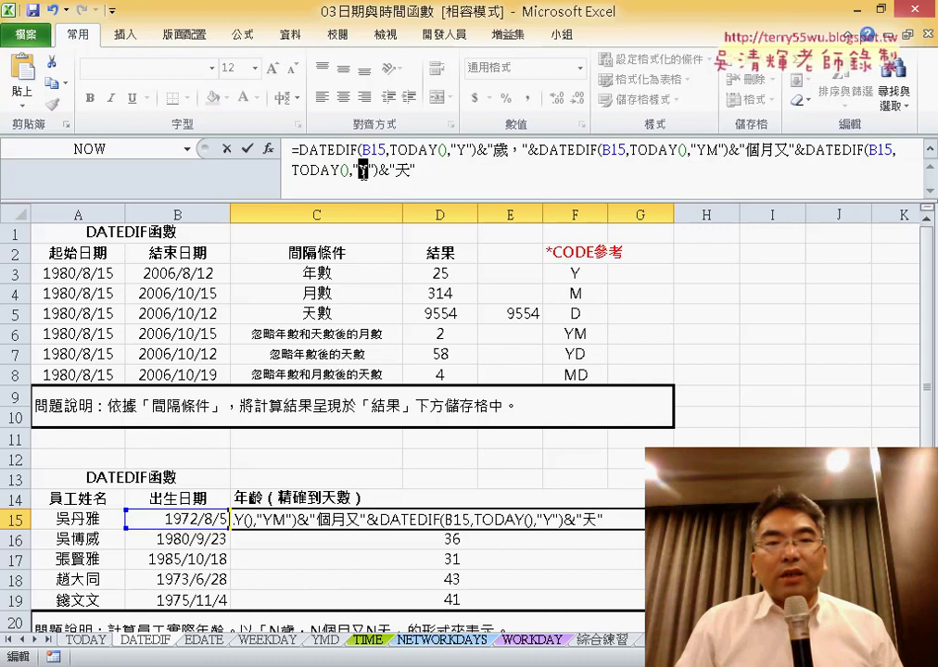
text(M)
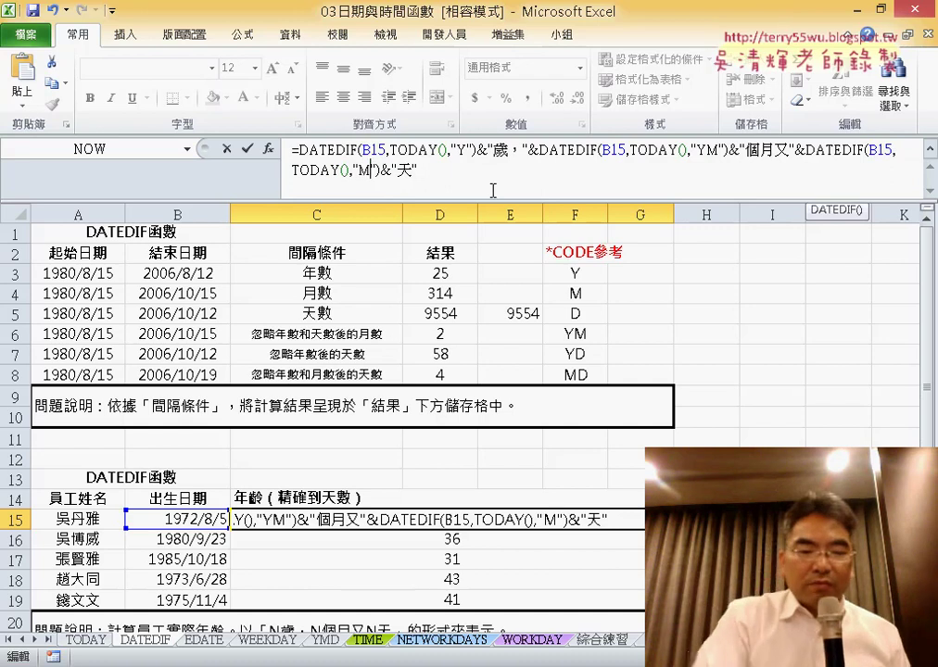
text(D)
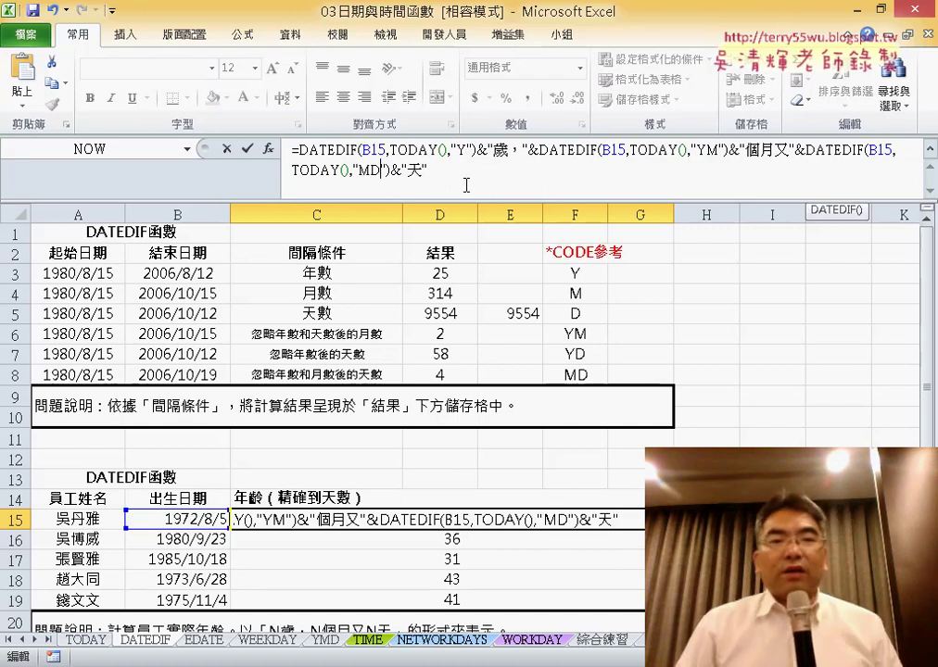
click(249, 151)
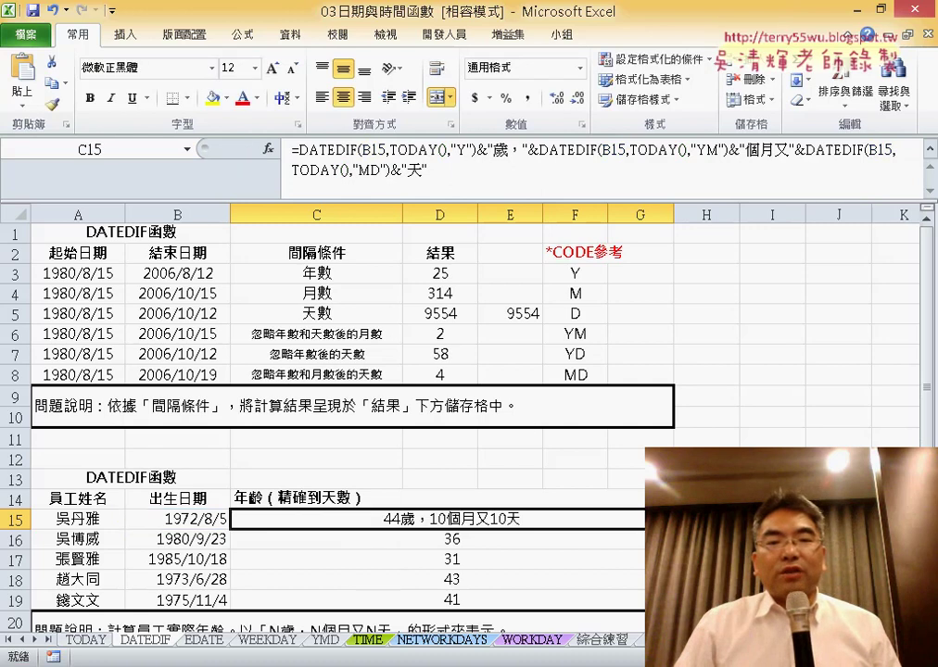
Fill C15's age formula down to C19, ending with 41歲，7個月又11天
scroll(463, 417, down, 1)
scroll(463, 417, down, 1)
scroll(463, 417, down, 1)
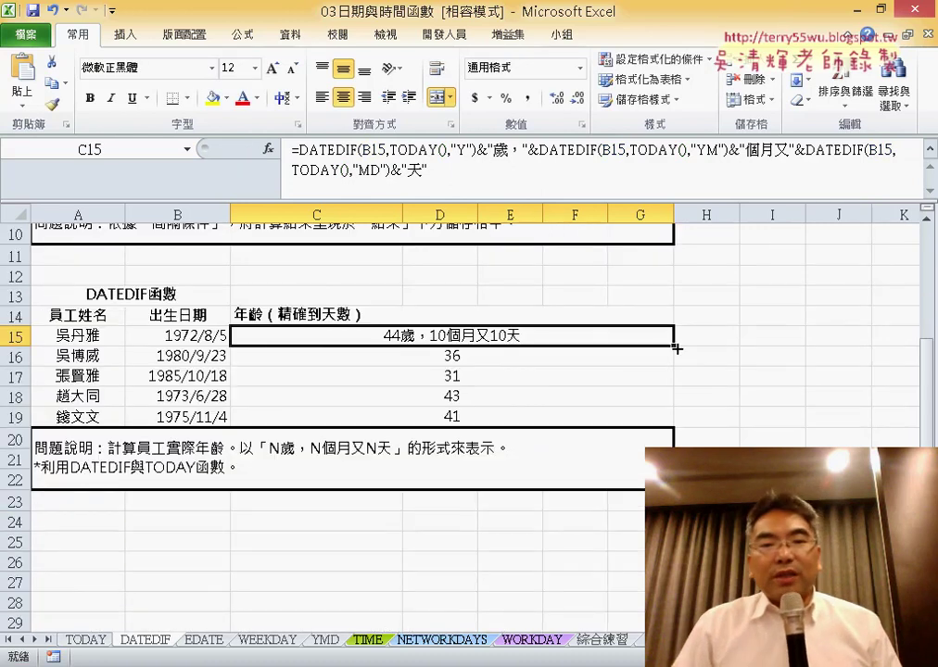
drag(677, 348, 677, 424)
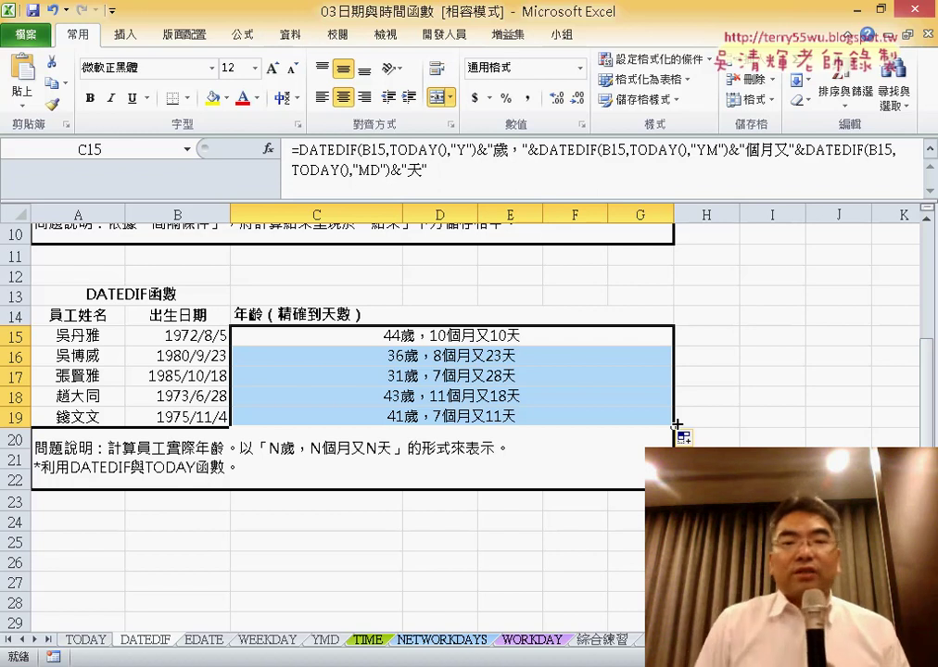
click(165, 343)
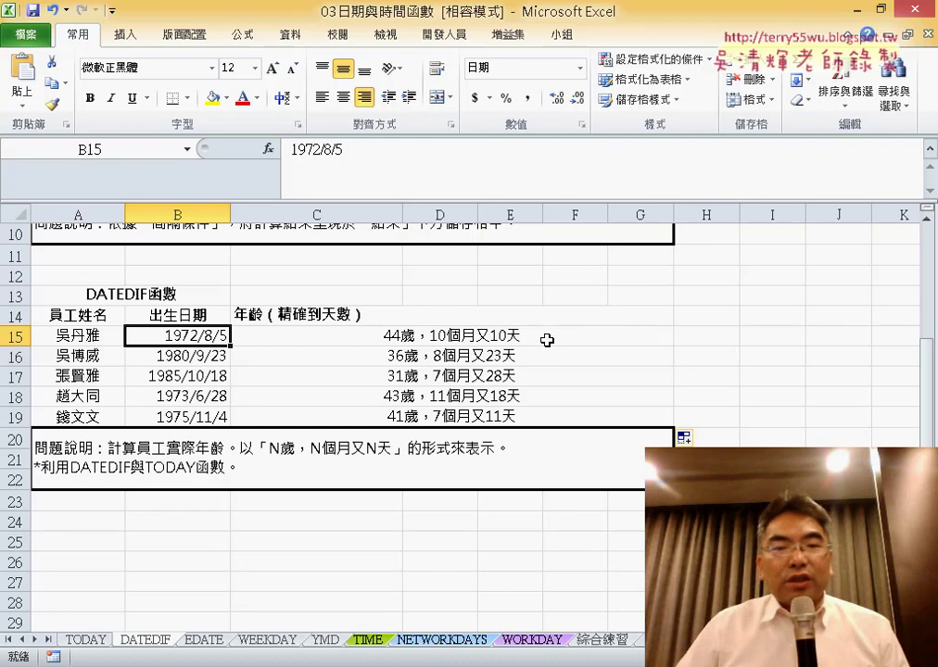
click(547, 340)
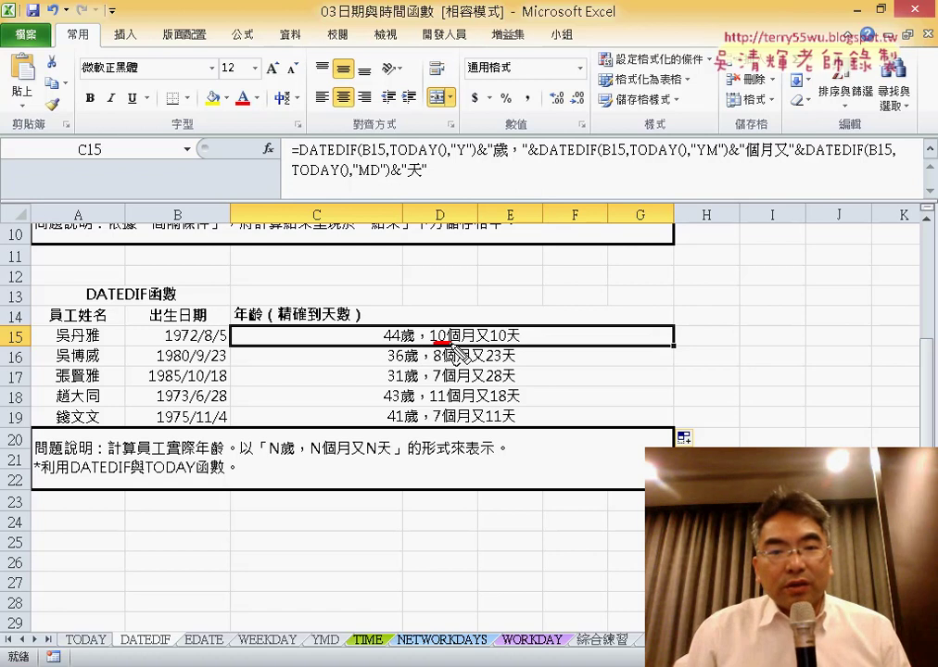
drag(452, 343, 513, 344)
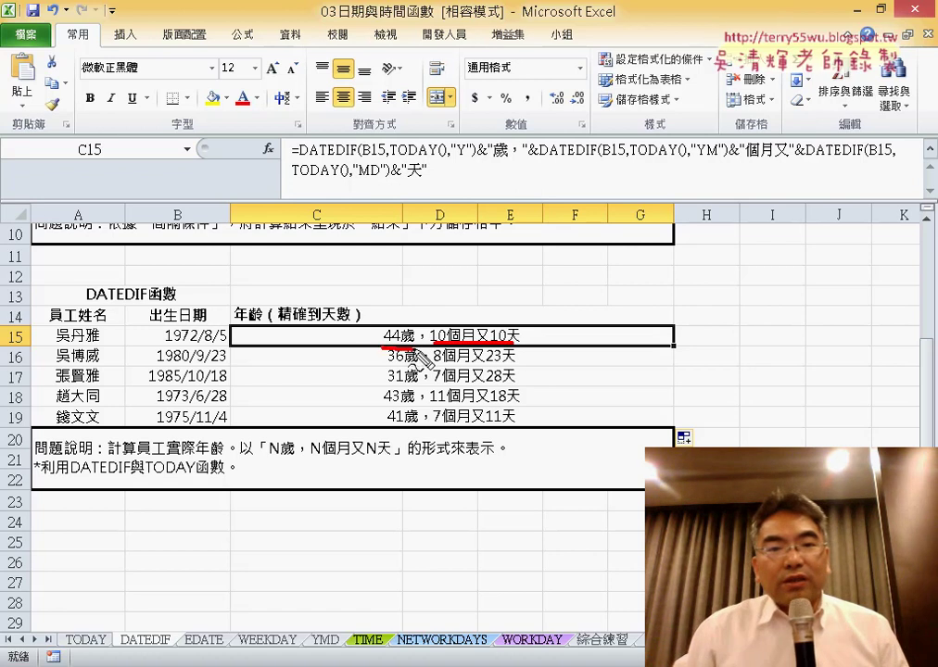
drag(419, 324, 422, 343)
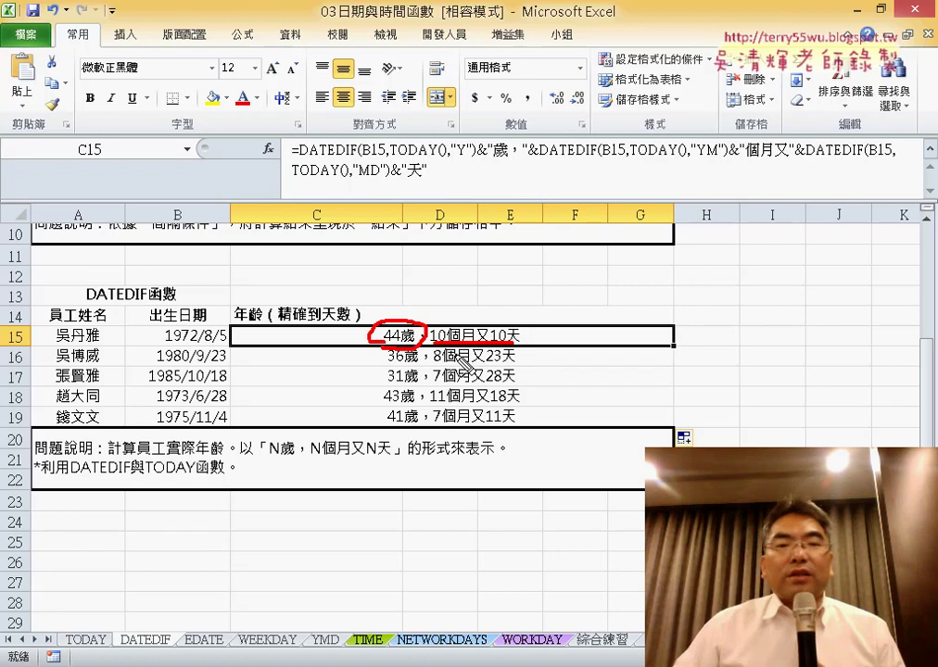
drag(500, 360, 515, 362)
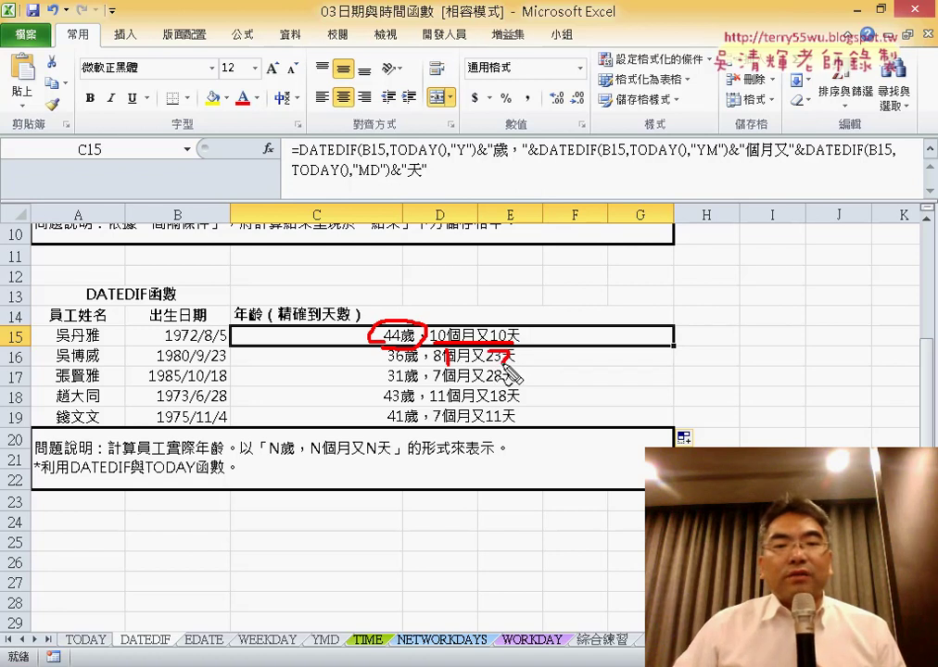
drag(500, 306, 552, 375)
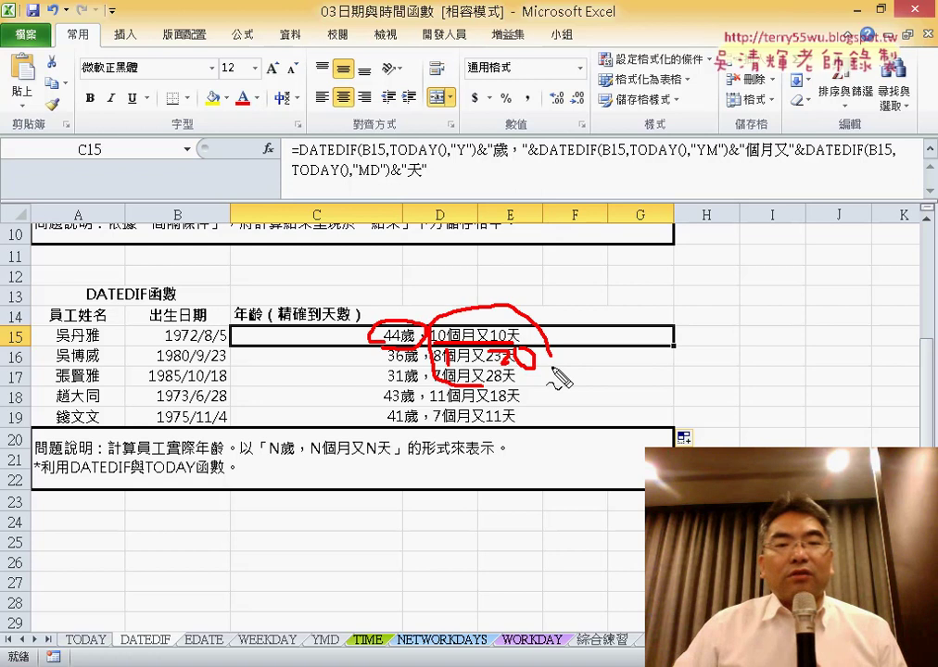
drag(198, 345, 228, 342)
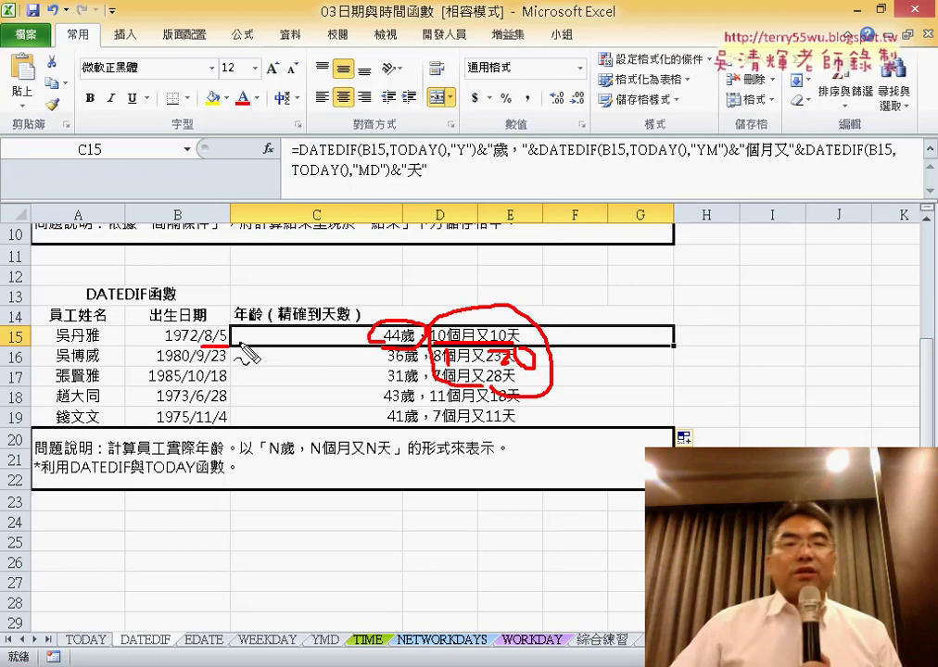
key(Escape)
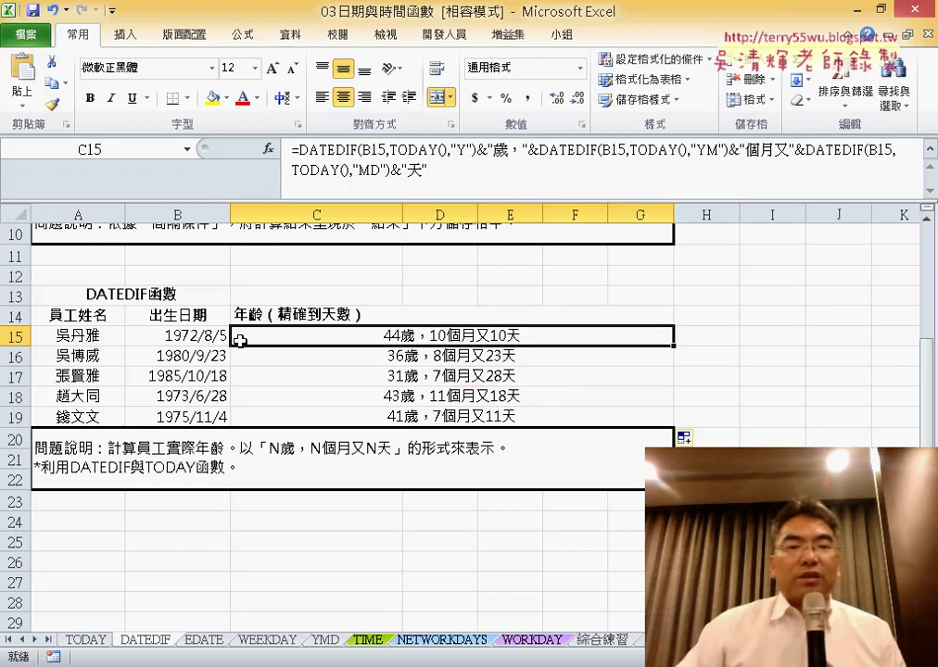
click(200, 338)
double_click(201, 338)
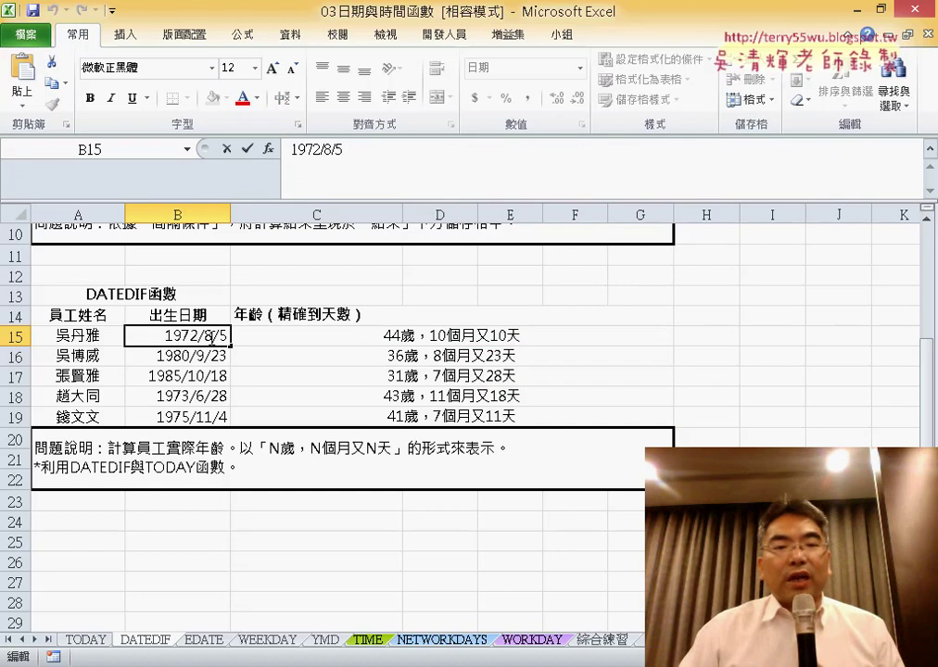
double_click(208, 335)
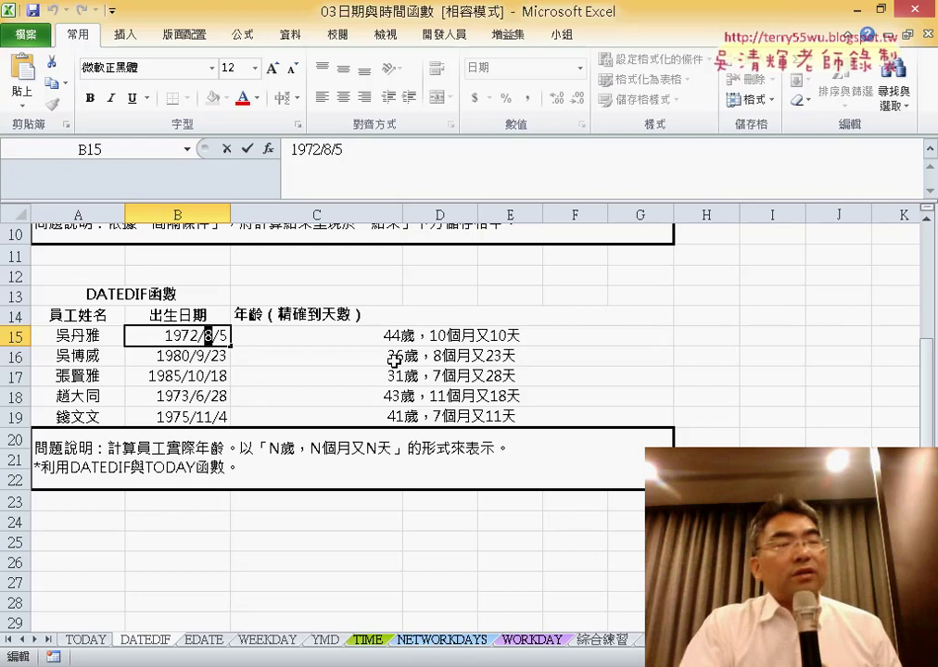
text(6)
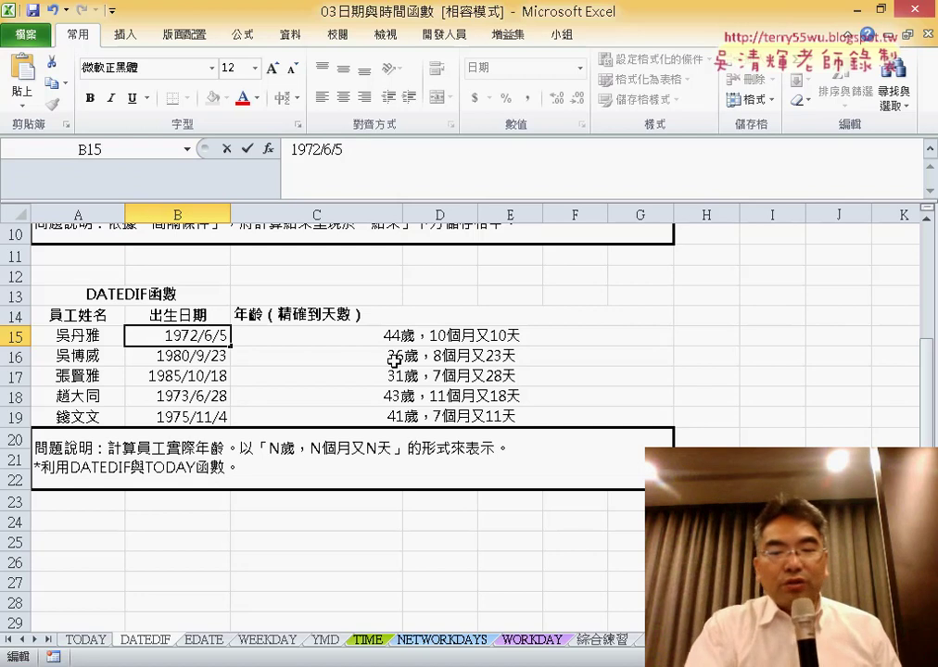
key(Return)
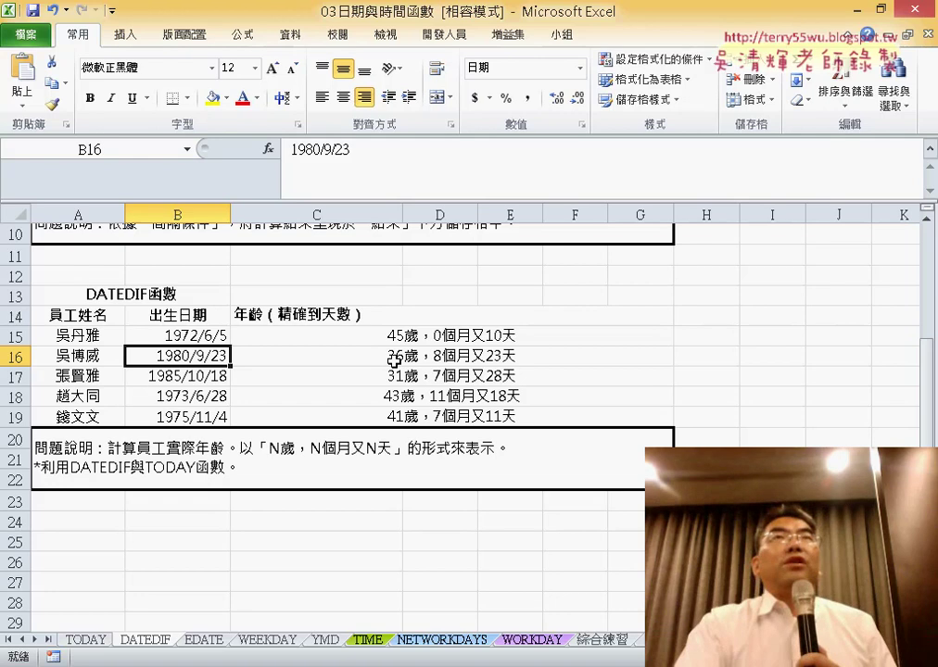
click(215, 338)
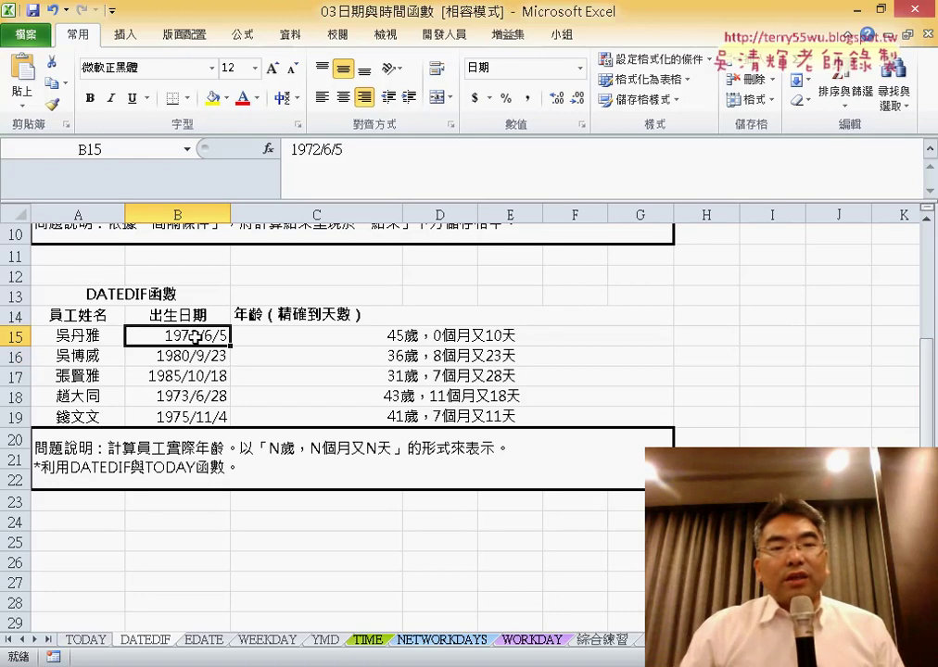
click(342, 341)
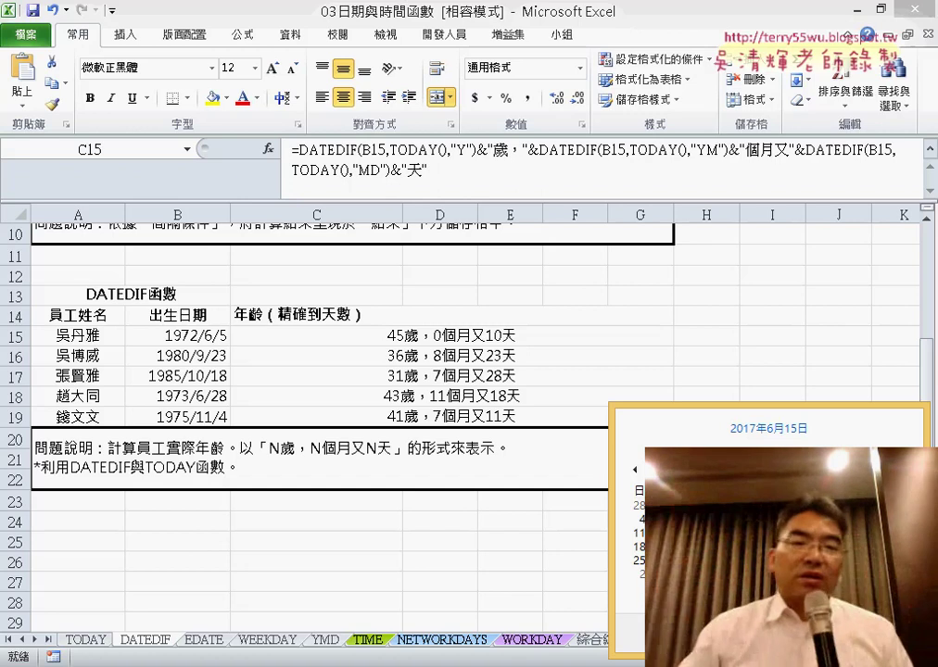
Trim C15 back to =DATEDIF(B15,TODAY(),"Y"), showing 45
click(452, 172)
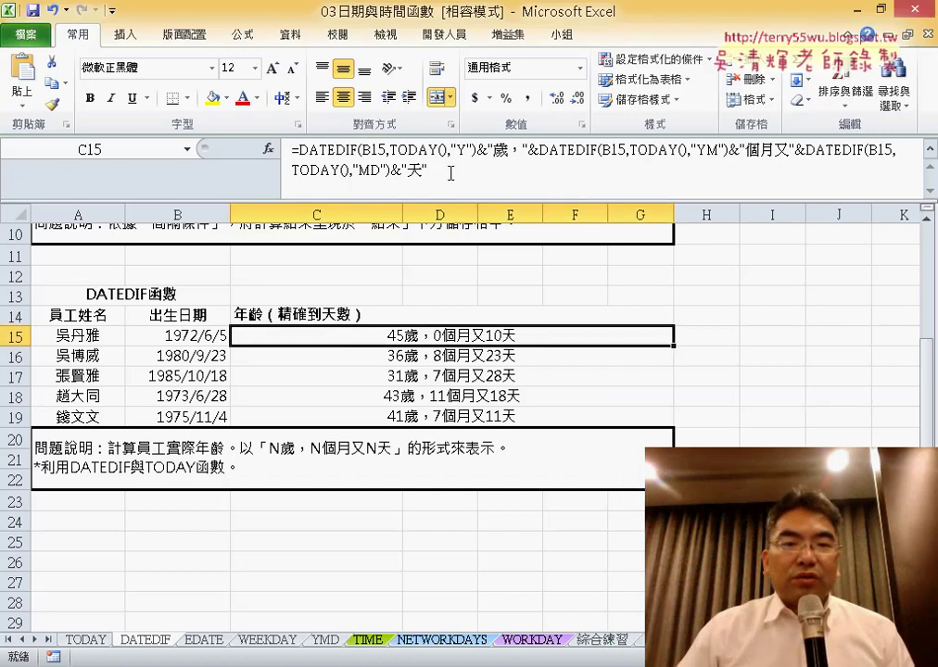
drag(476, 149, 505, 169)
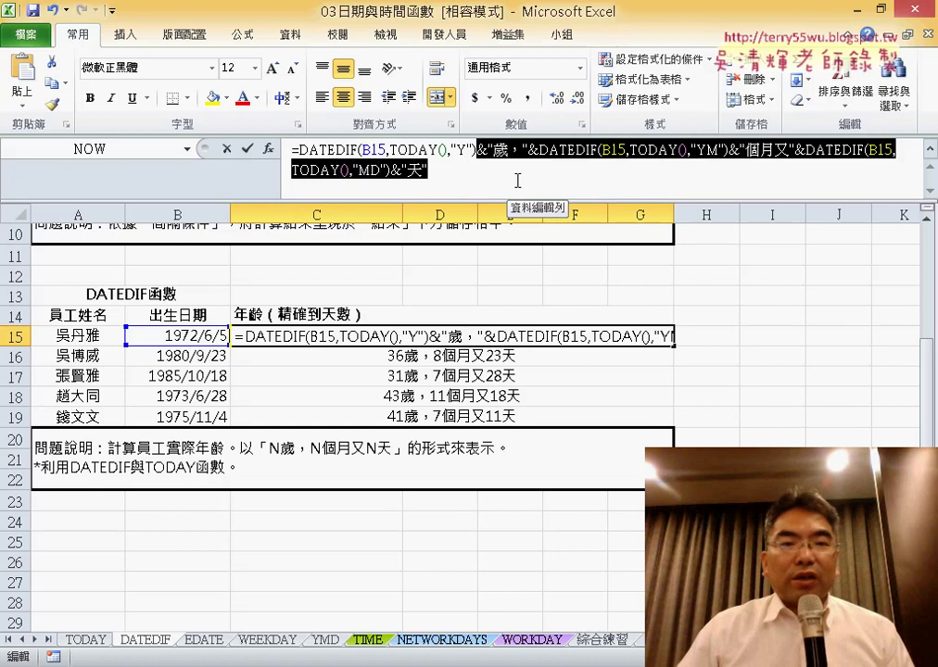
key(Delete)
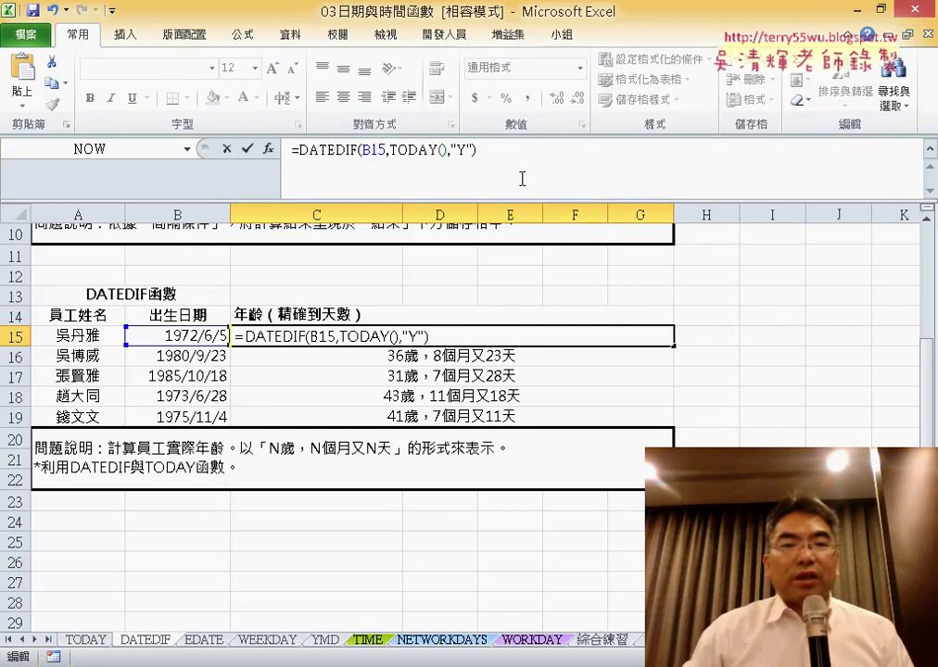
click(253, 150)
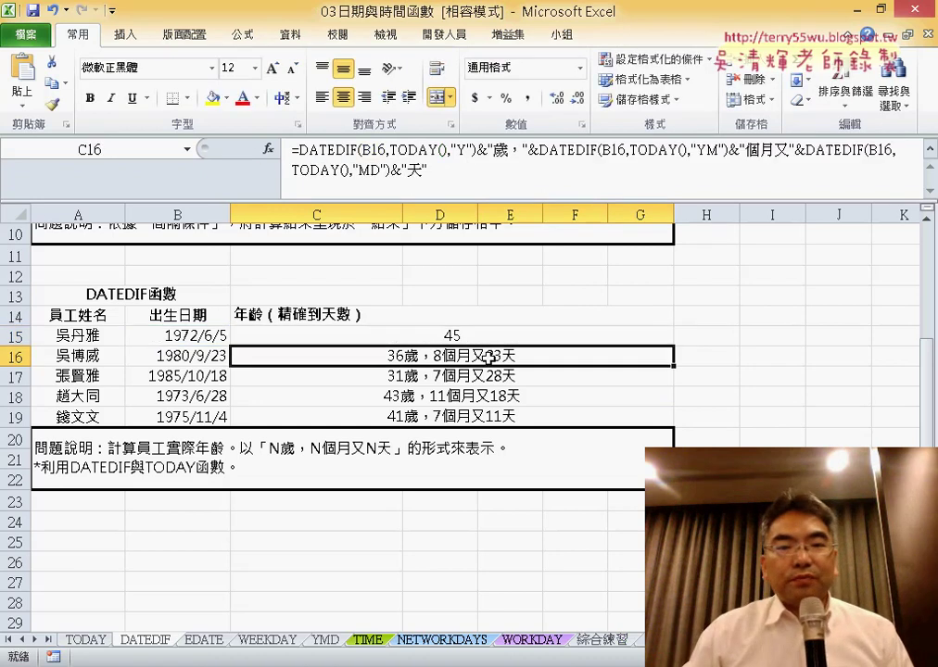
Clear the ages in C16:C19 and reopen C15's formula
drag(480, 357, 496, 395)
key(Delete)
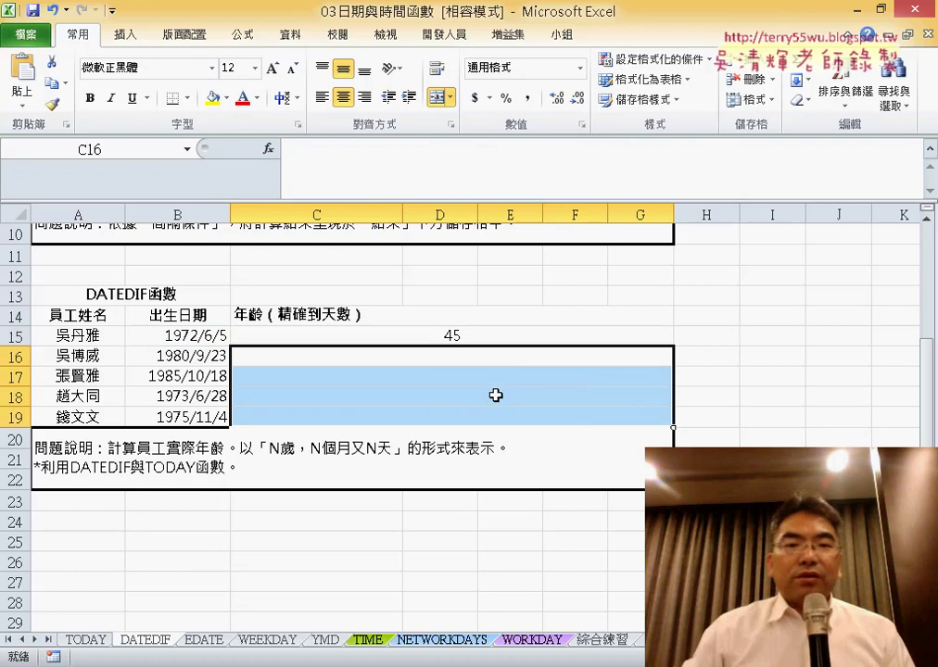
click(512, 337)
click(540, 155)
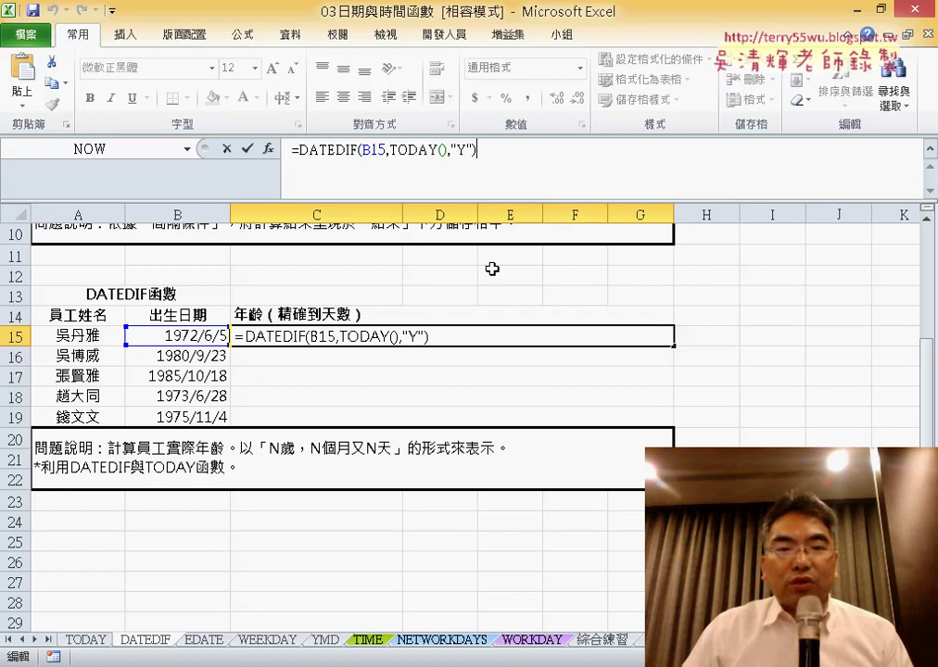
click(299, 448)
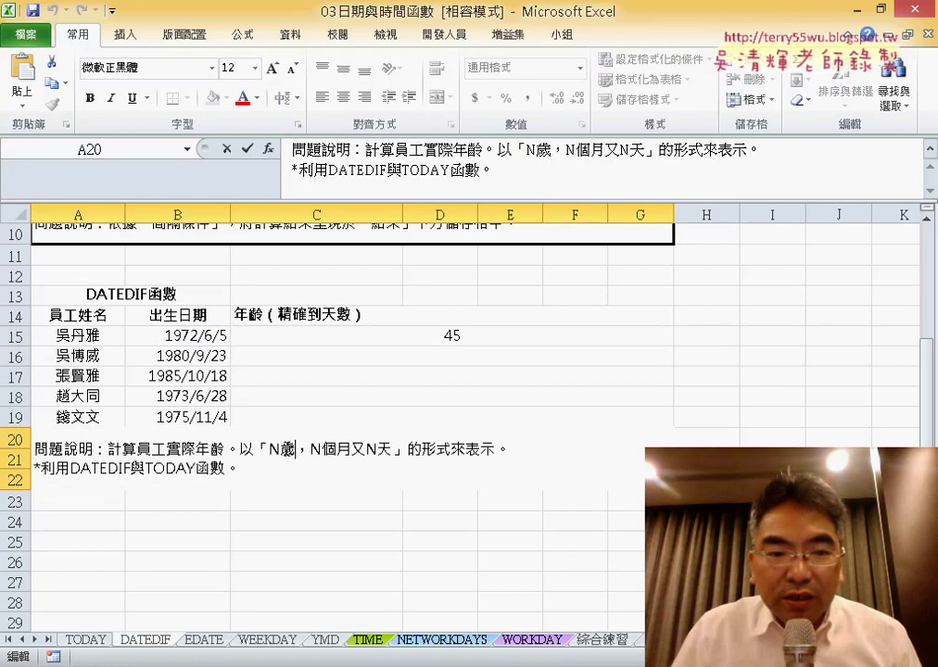
Re-append &"歲，N個月又N天 to C15's years-only DATEDIF formula, matching A20's format
drag(280, 449, 378, 448)
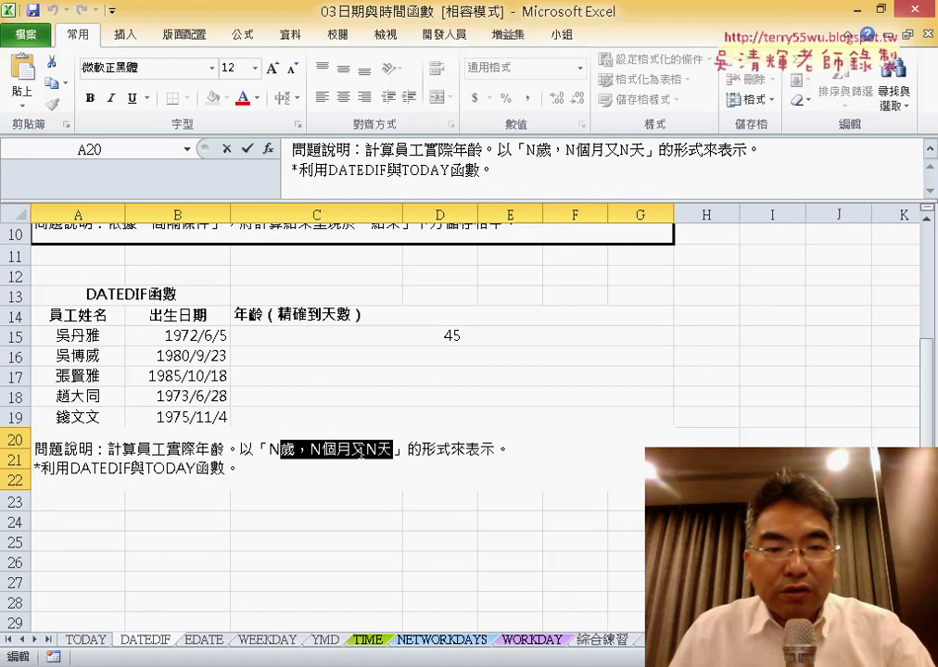
click(439, 335)
click(507, 154)
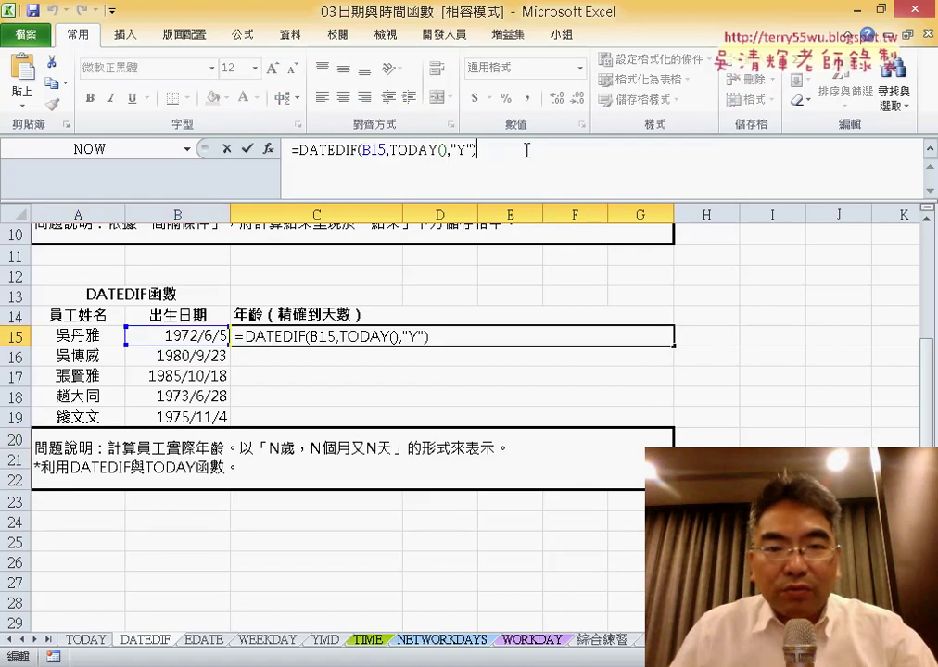
text(&")
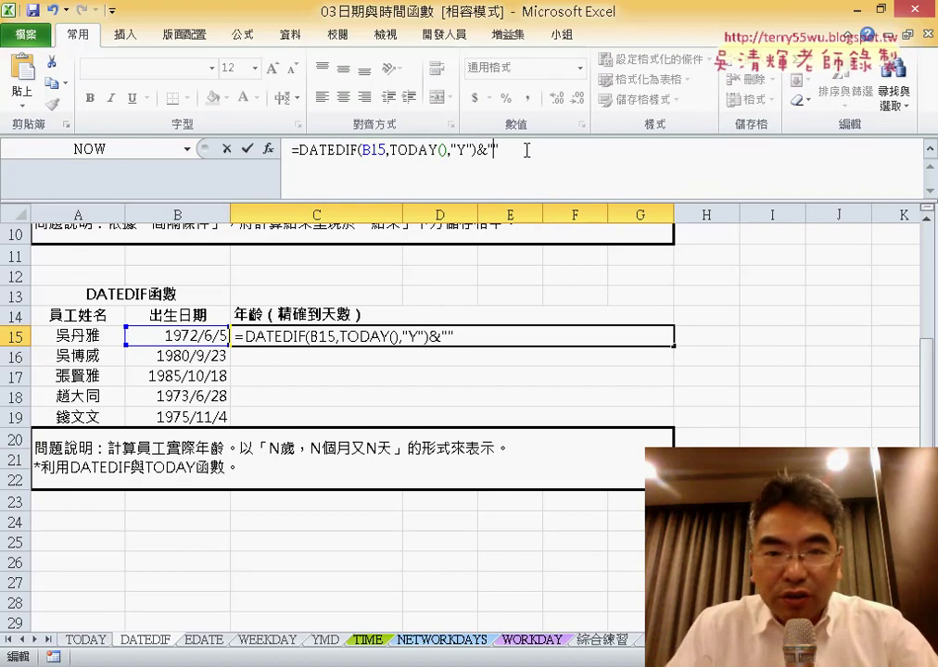
text(歲，N個月又N天)
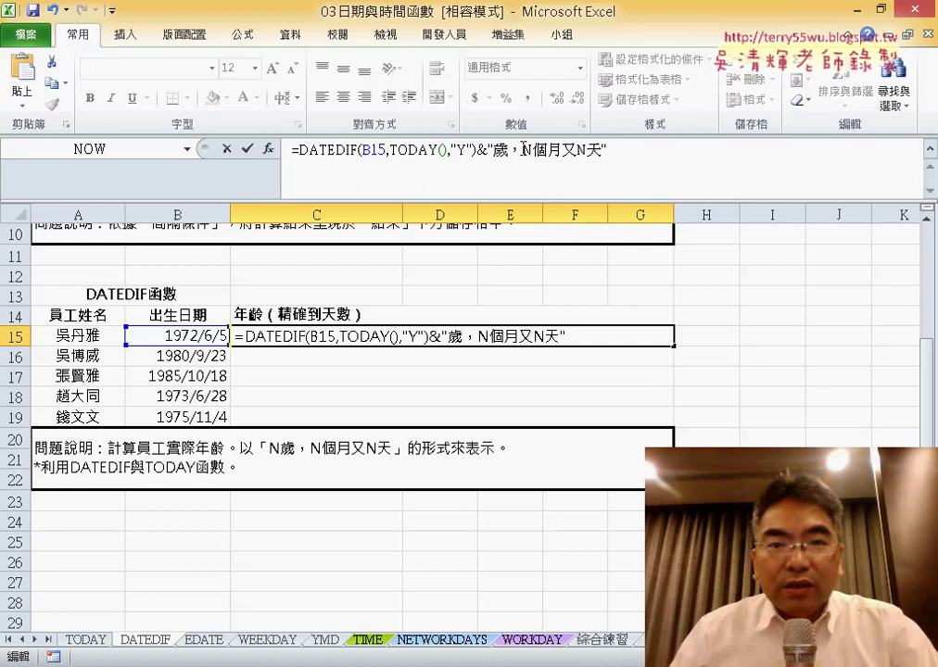
drag(489, 150, 612, 148)
key(ctrl+c)
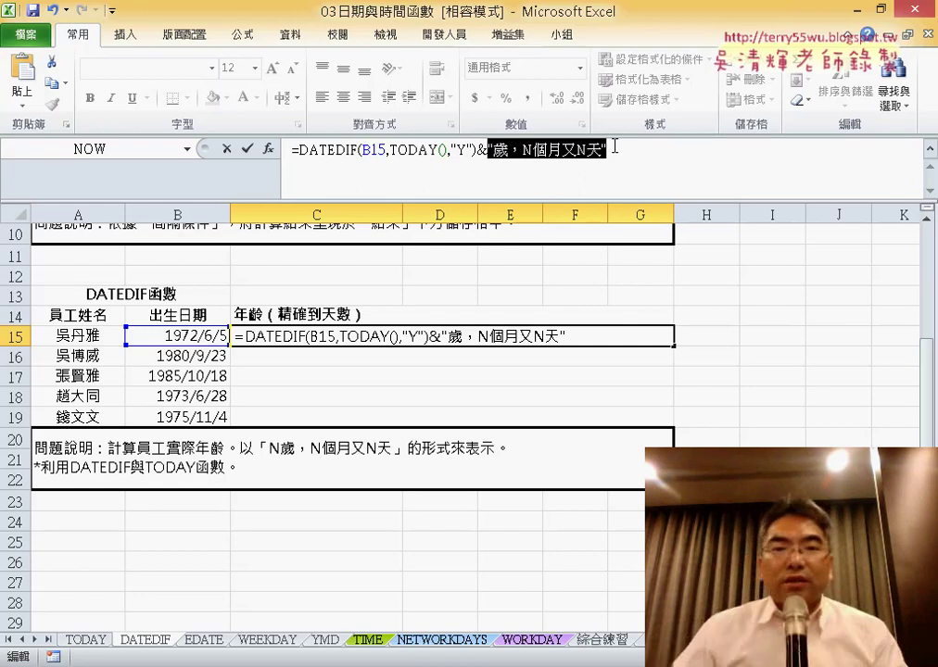
click(536, 142)
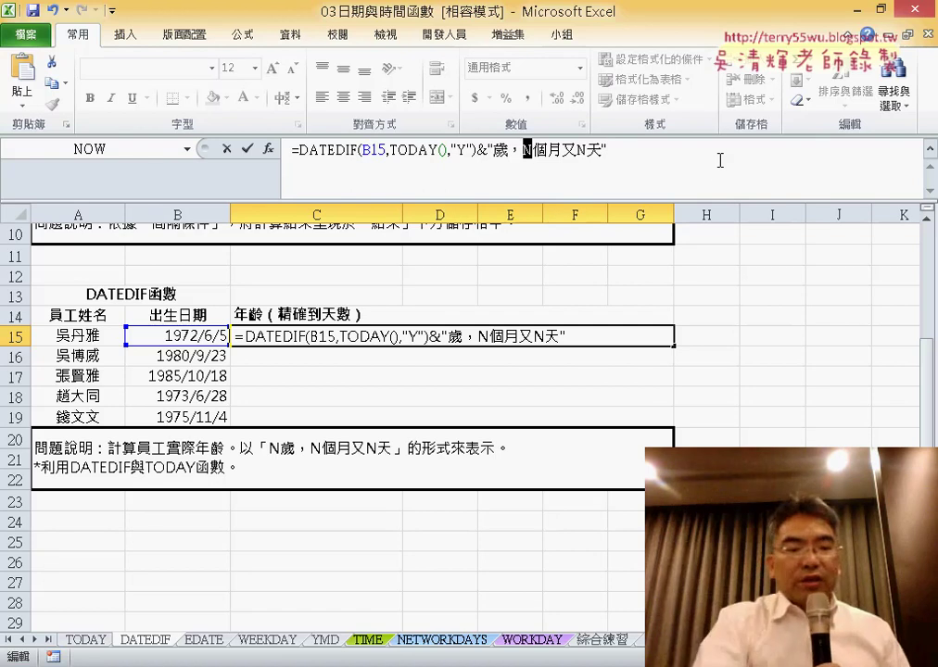
Sketch red pen marks dividing the DATEDIF formula into its parts
mouse_move(349, 273)
mouse_down()
mouse_move(349, 219)
mouse_move(367, 258)
mouse_up()
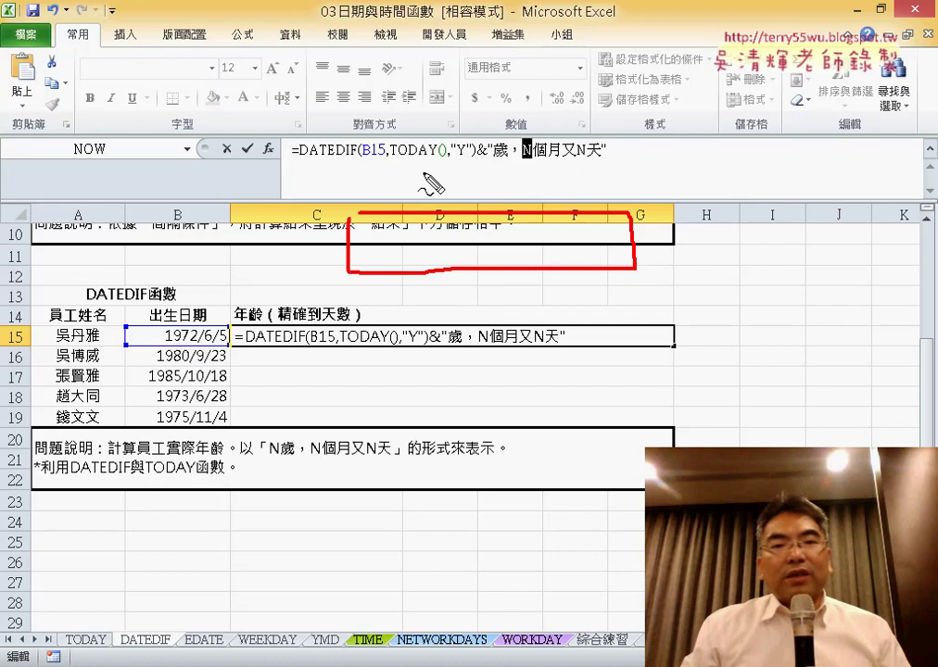
drag(427, 172, 431, 315)
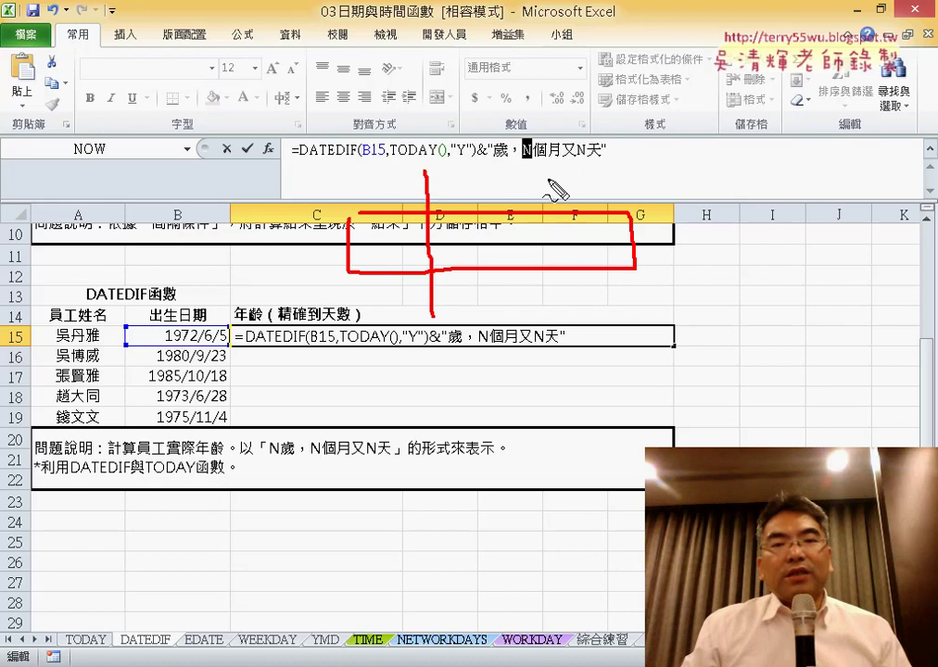
drag(556, 169, 557, 315)
drag(312, 180, 323, 211)
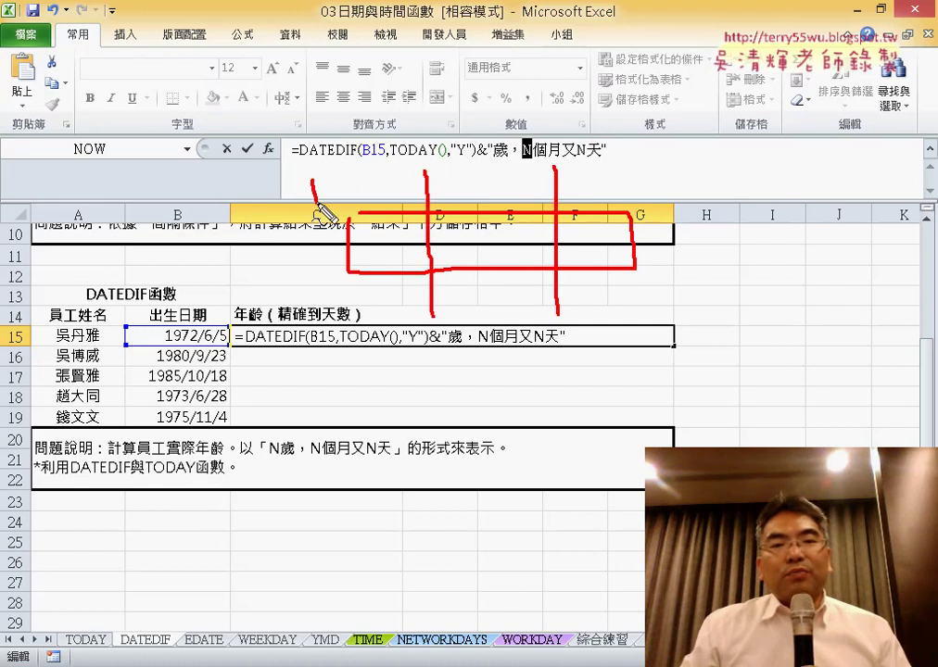
mouse_move(660, 171)
mouse_down()
mouse_move(651, 206)
mouse_move(665, 208)
mouse_up()
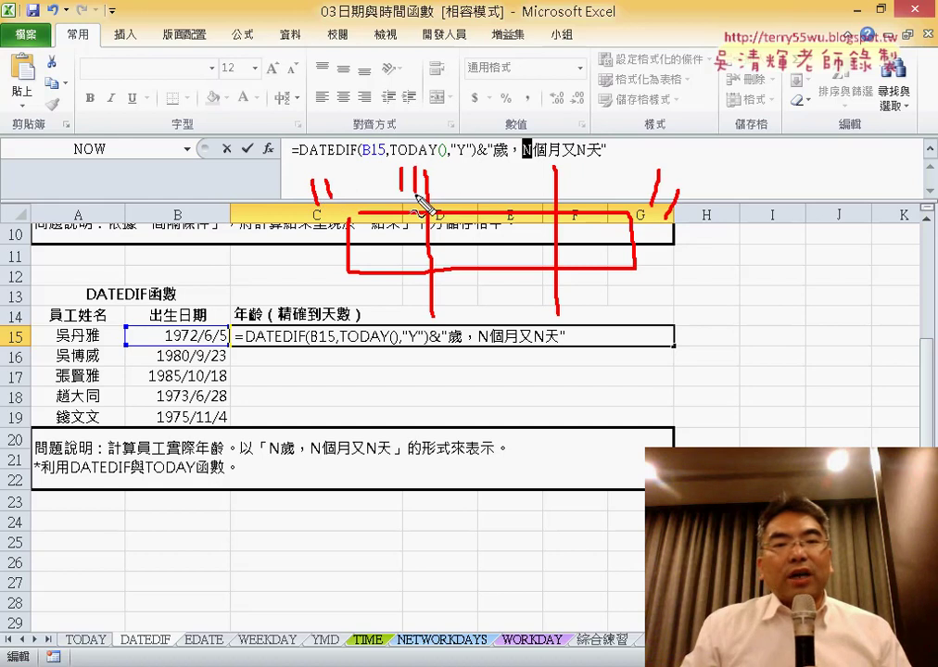
drag(422, 205, 432, 213)
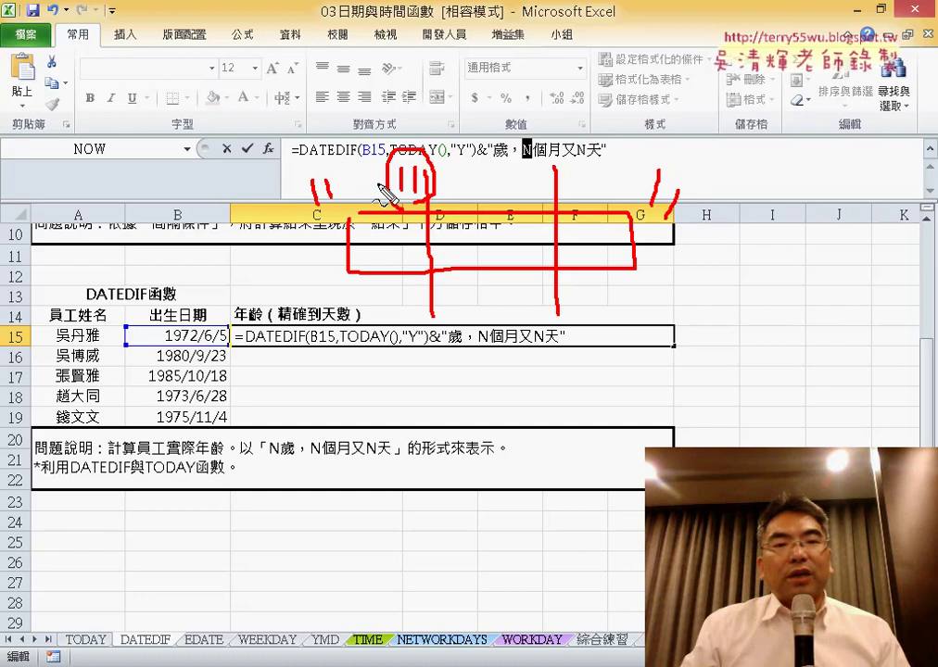
drag(383, 185, 339, 183)
mouse_move(530, 134)
mouse_down()
mouse_move(533, 150)
mouse_move(656, 200)
mouse_move(630, 217)
mouse_up()
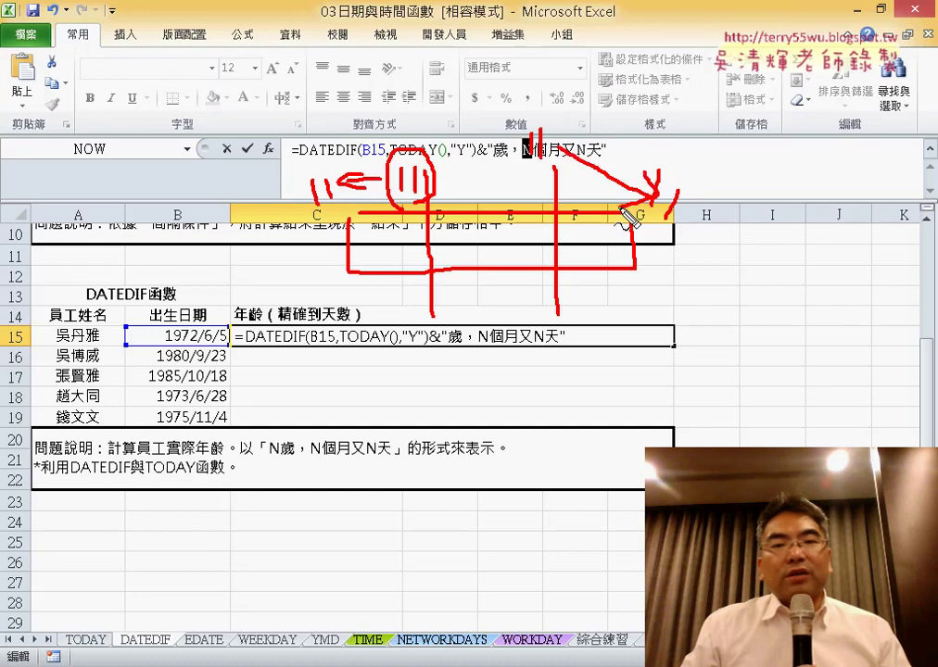
Mark the joining ampersands, clear the ink, and replace the first N with quote marks
drag(461, 180, 474, 202)
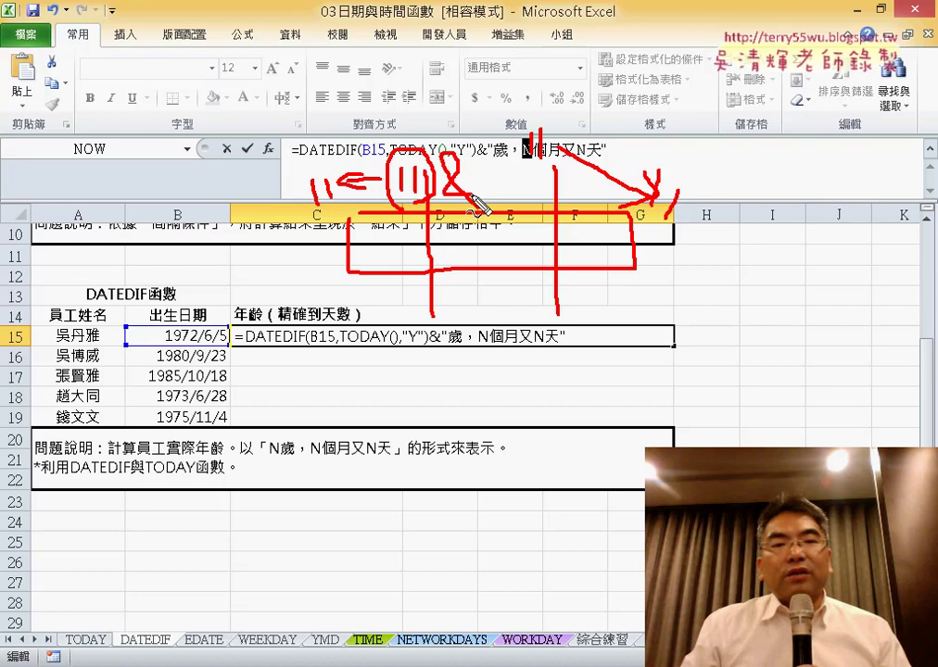
drag(521, 159, 517, 195)
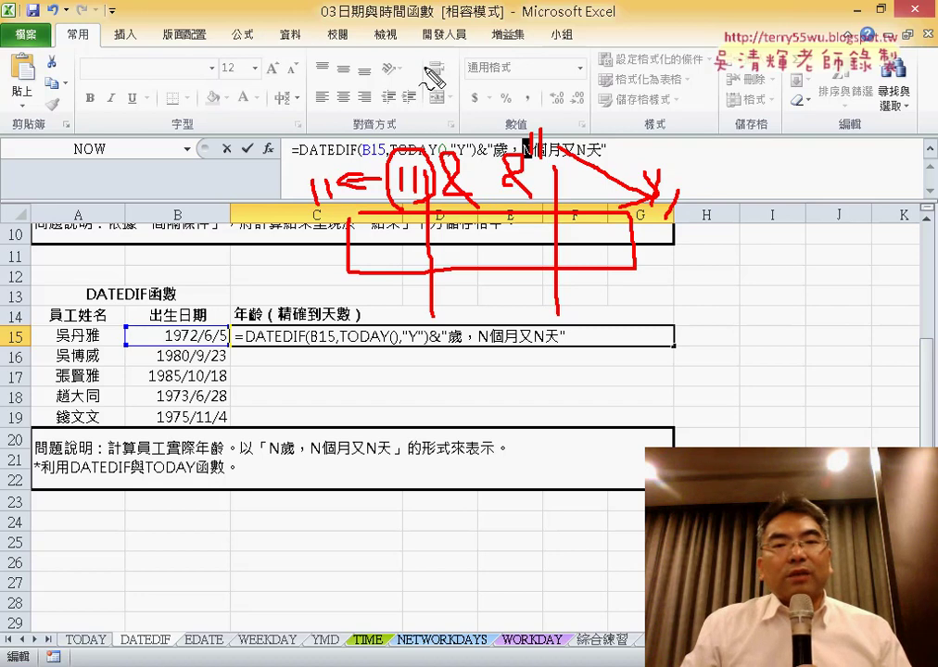
drag(426, 67, 494, 144)
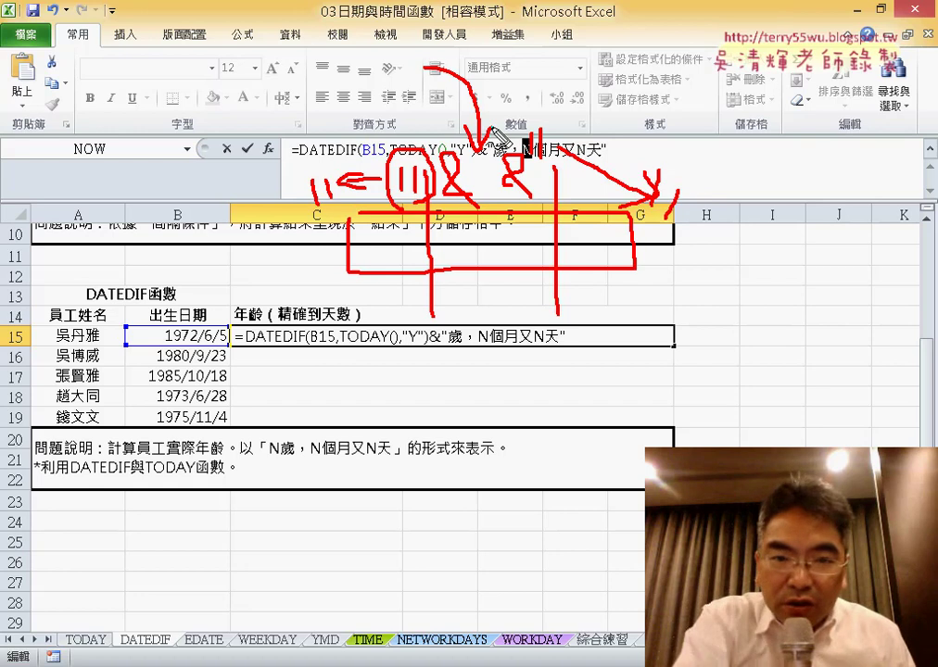
key(Escape)
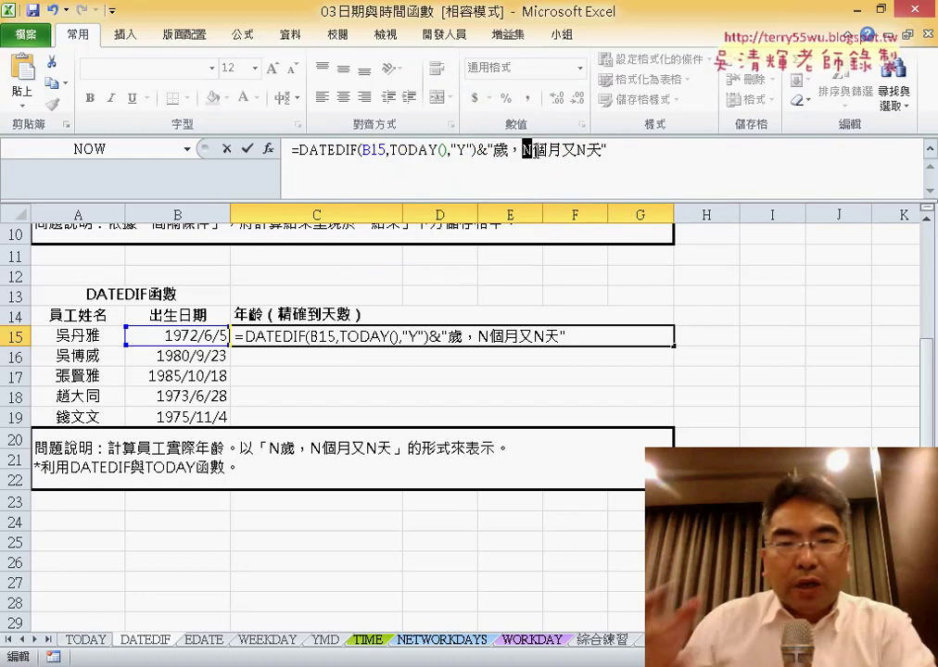
text("歲，")
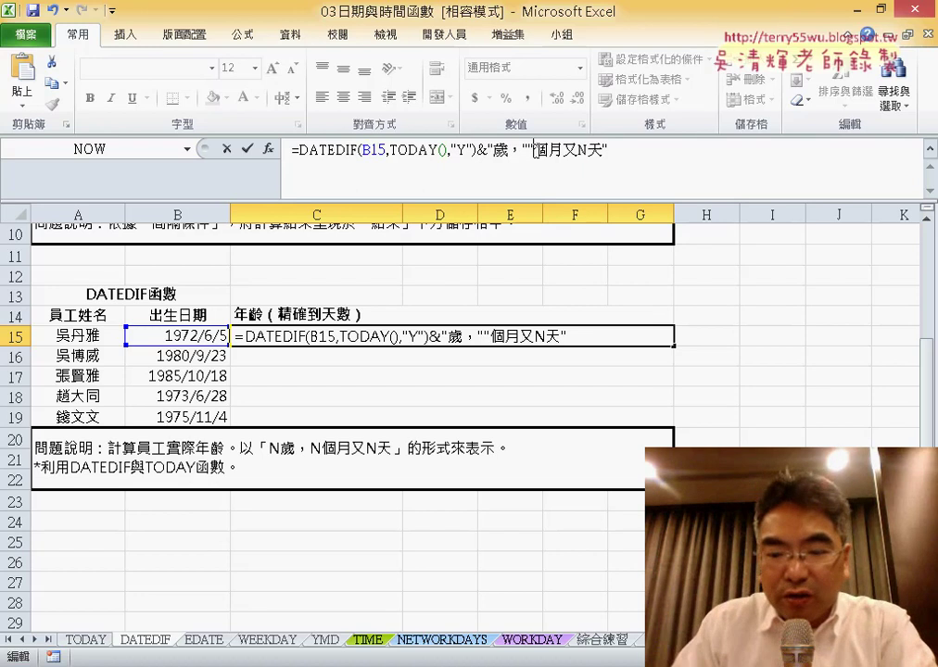
text(&&)
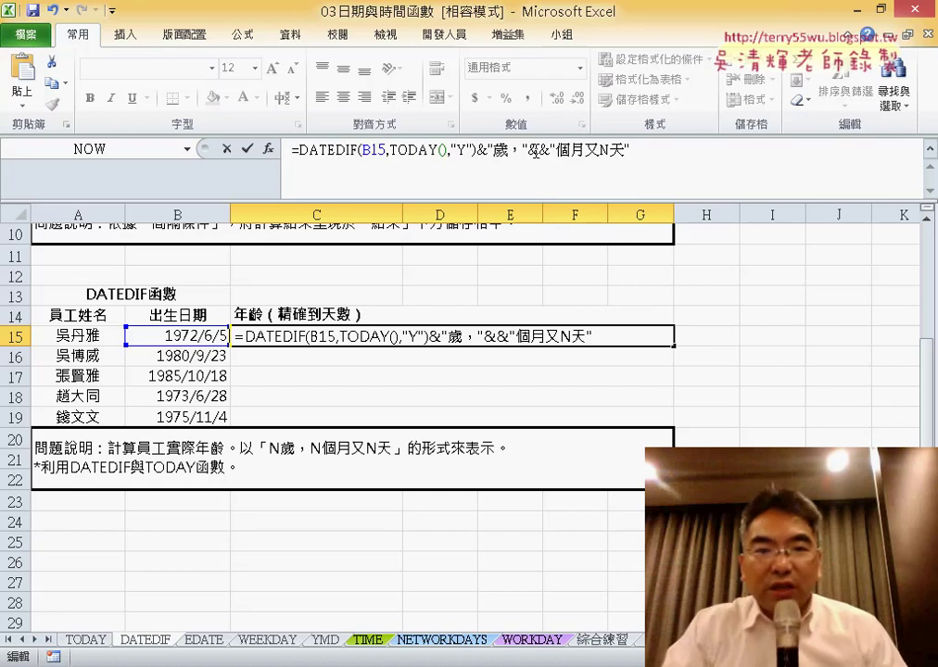
Insert DATEDIF(B15,TODAY(),"YM") between the ampersands, showing 45歲，0個月又N天
key(ctrl+v)
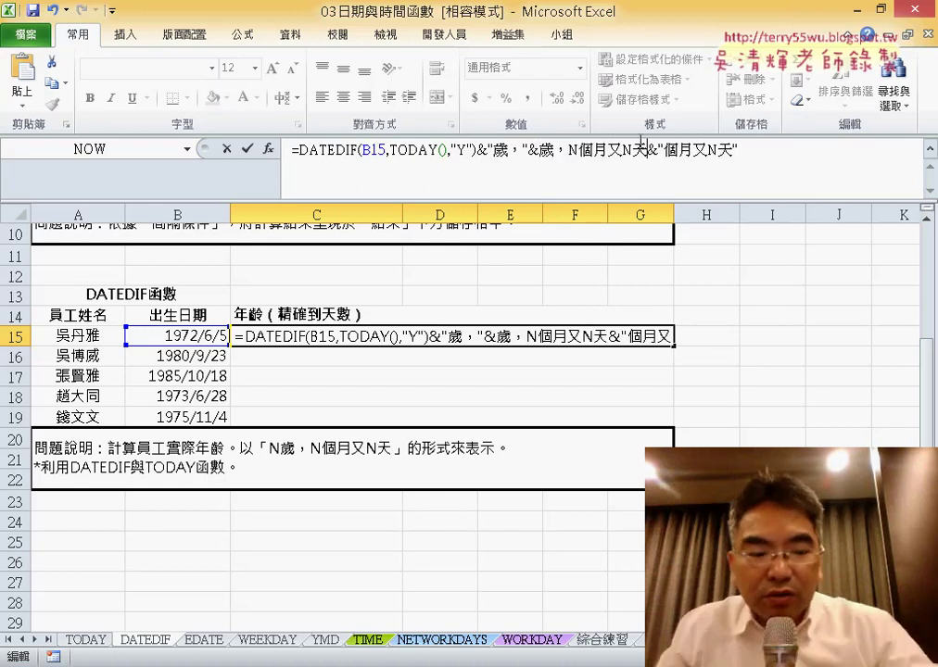
key(ctrl+z)
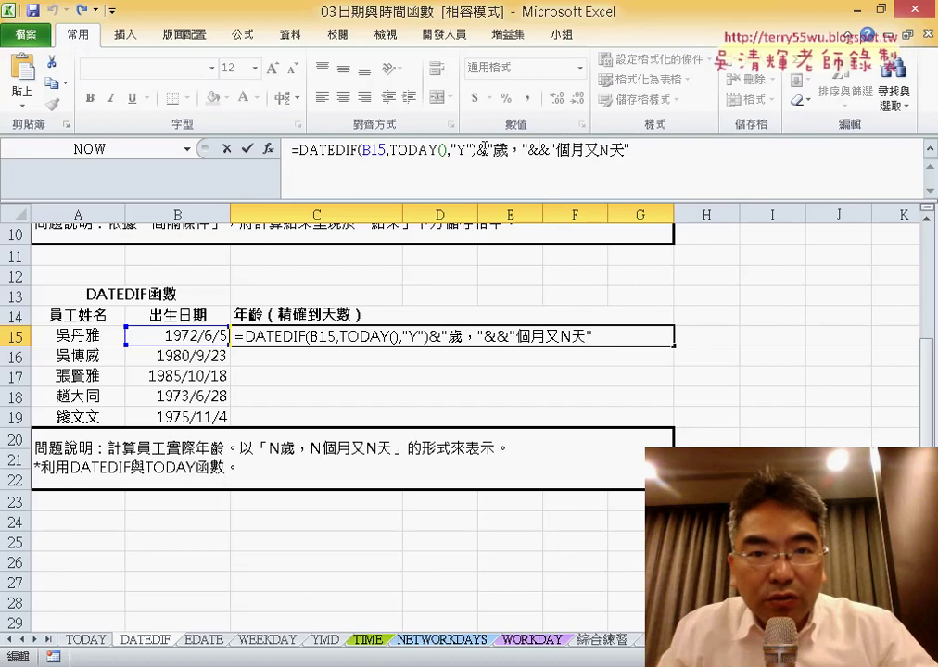
drag(476, 150, 299, 150)
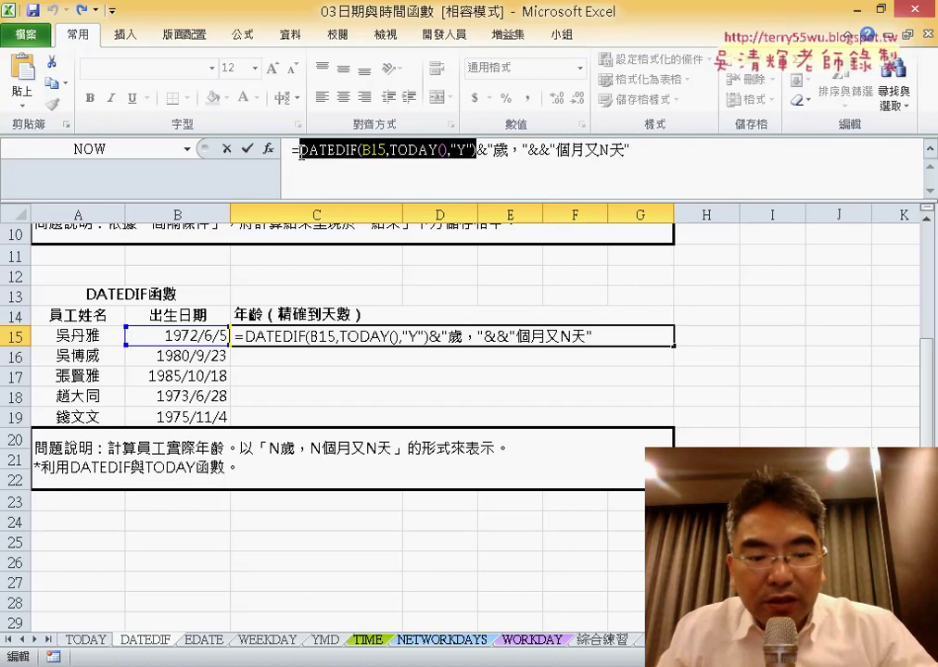
click(541, 149)
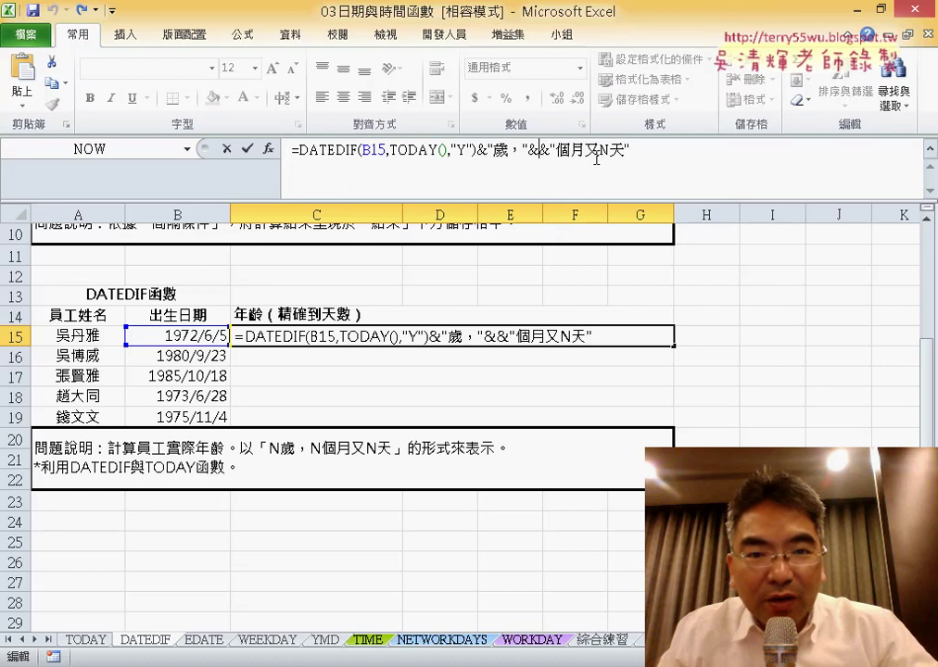
text(DATEDIF(B15,TODAY(),"Y"))
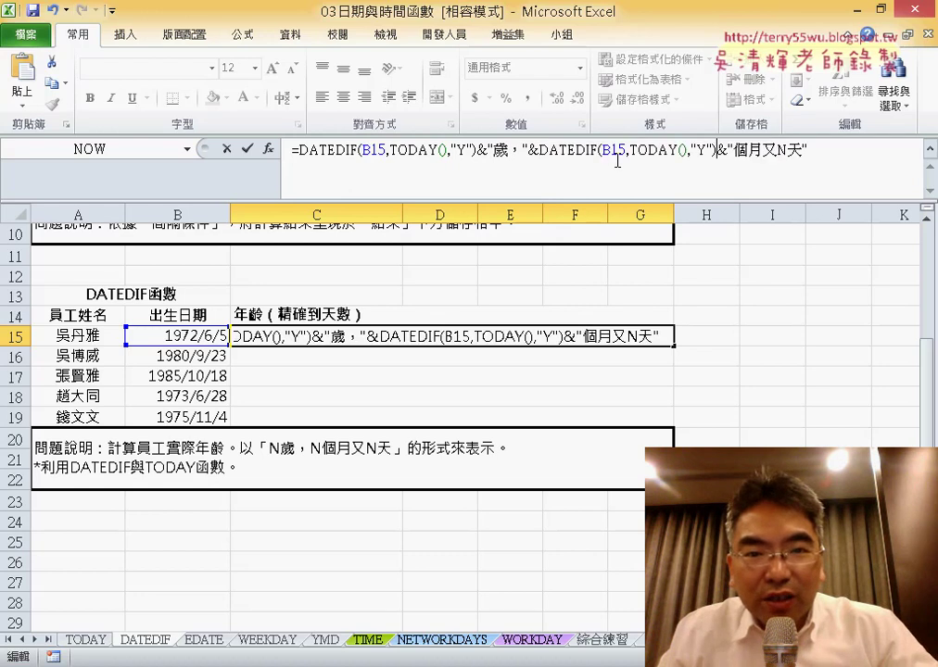
click(709, 149)
text(M)
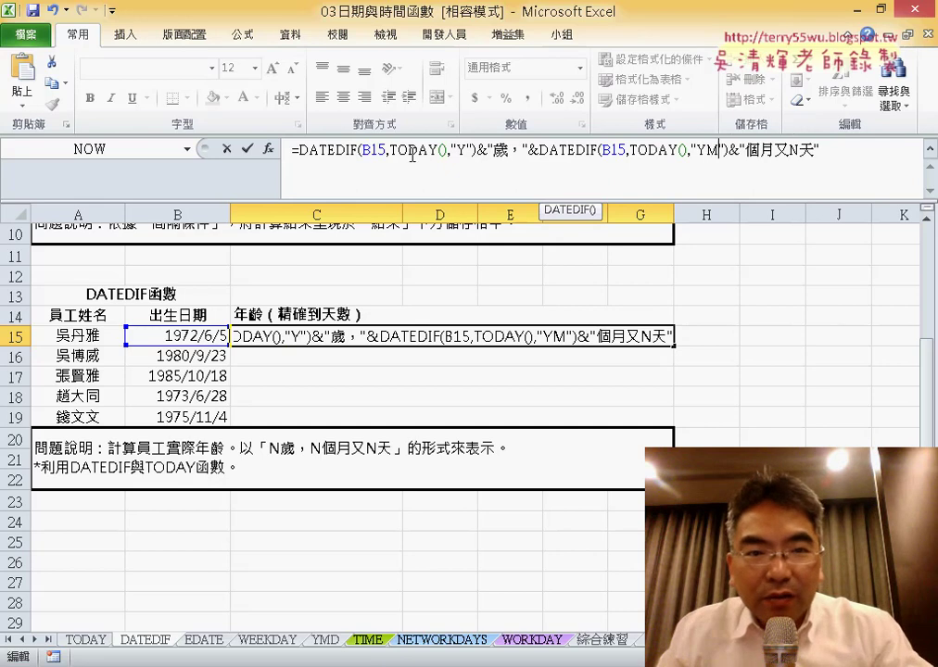
click(245, 150)
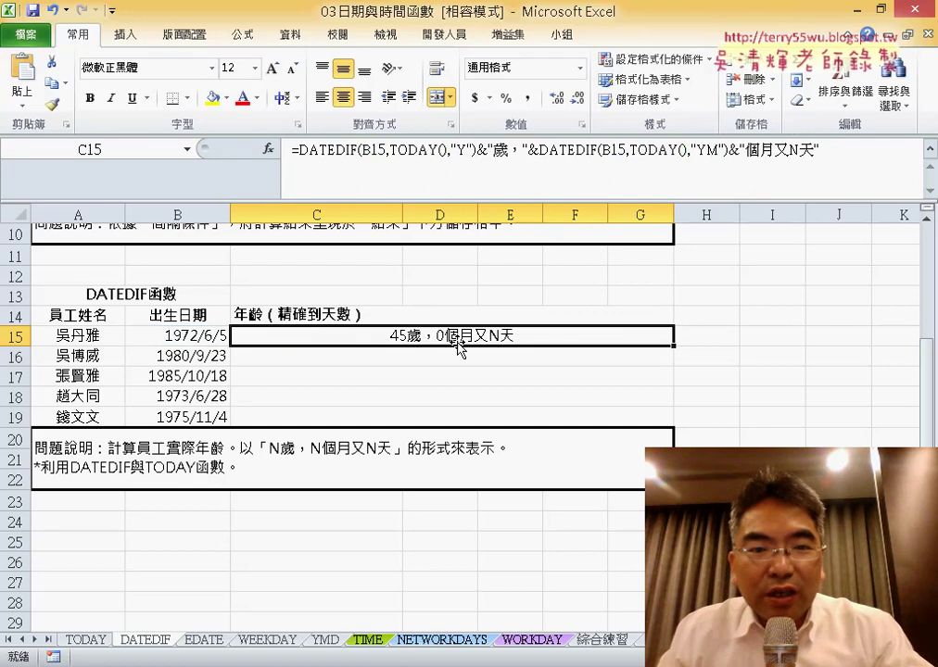
Replace N with DATEDIF(B15,TODAY(),"MD") to show 45歲，0個月又10天, and fill down to C19
drag(788, 159, 794, 157)
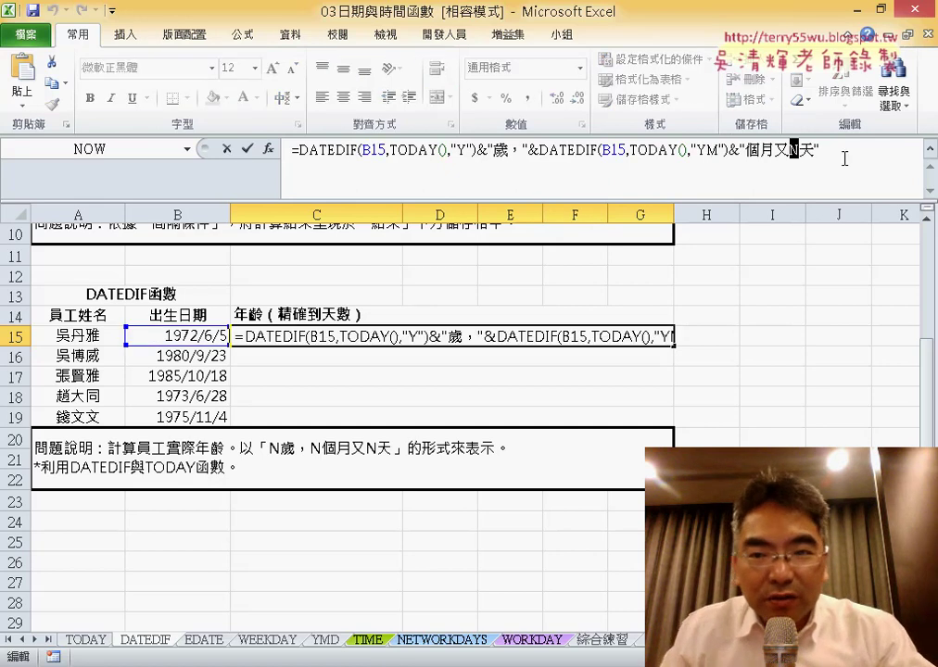
text("個月又")
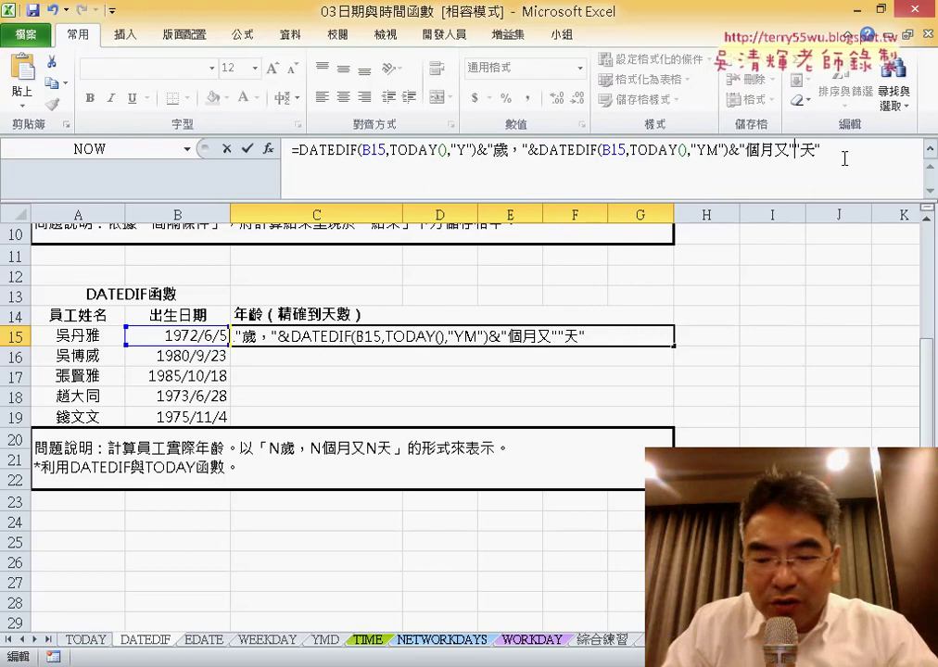
text(&&)
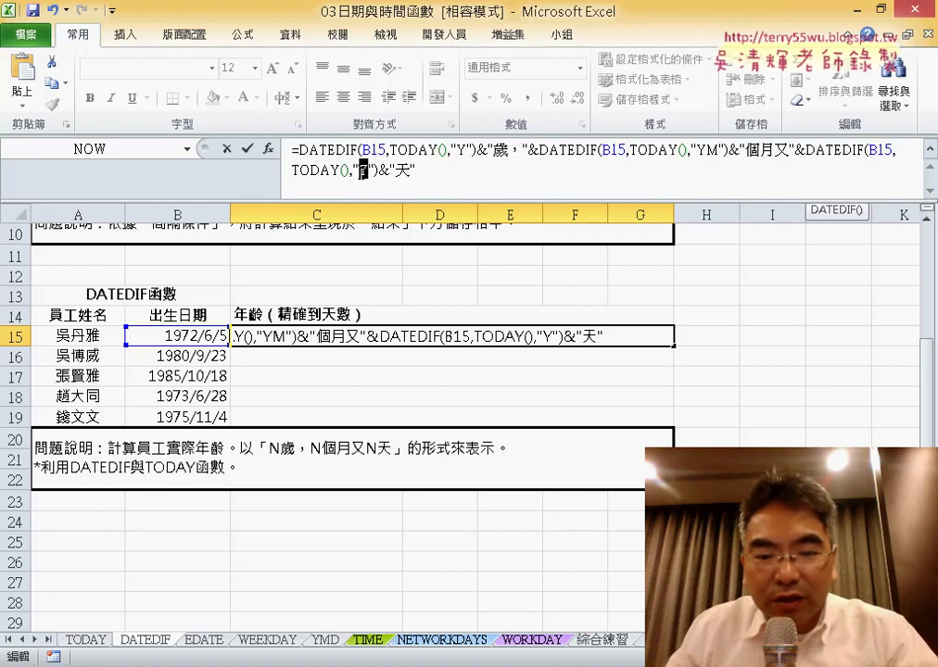
text(MD)
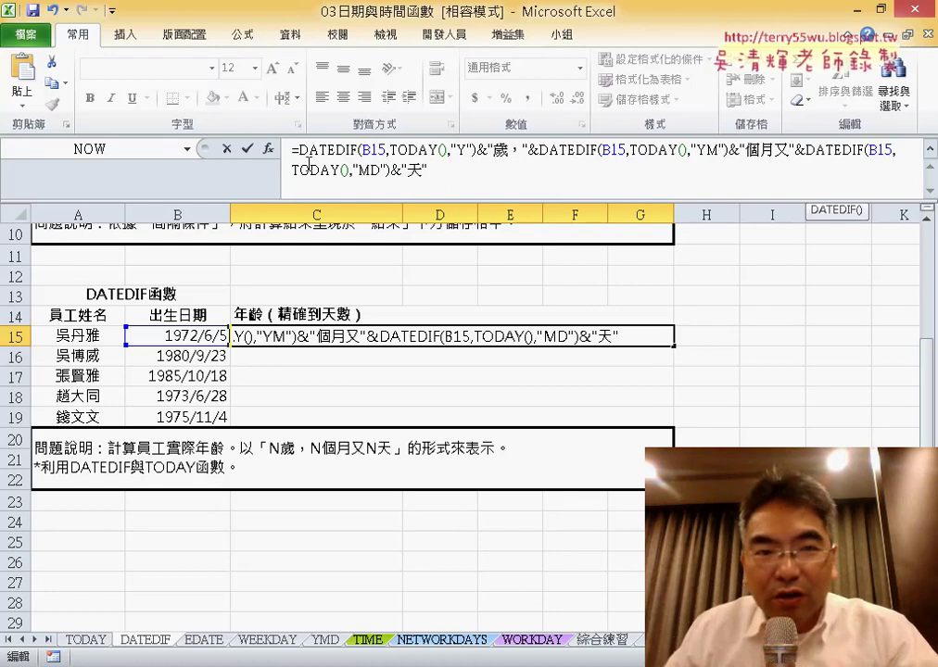
click(247, 149)
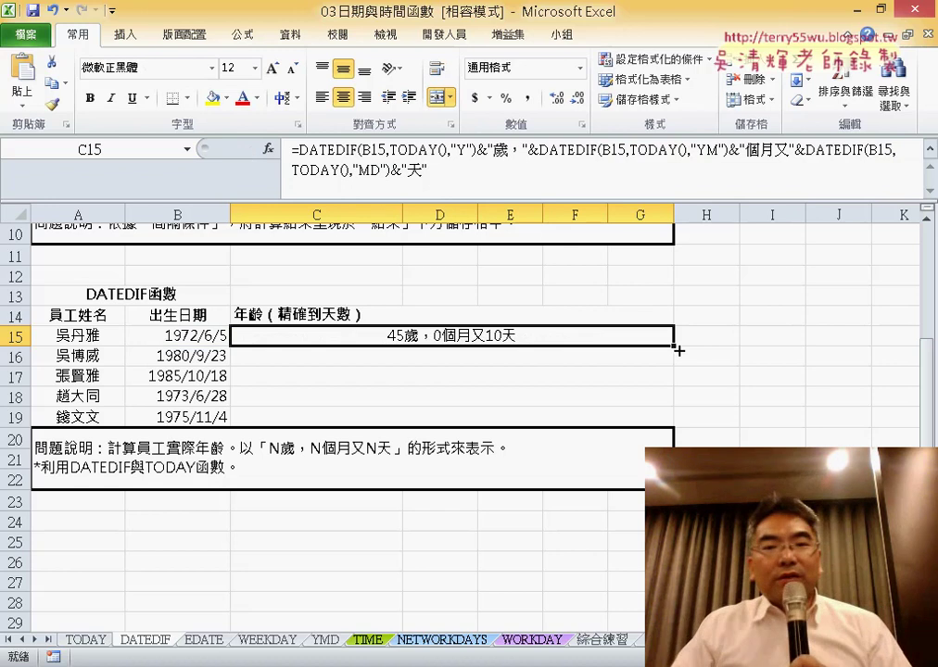
drag(674, 346, 671, 418)
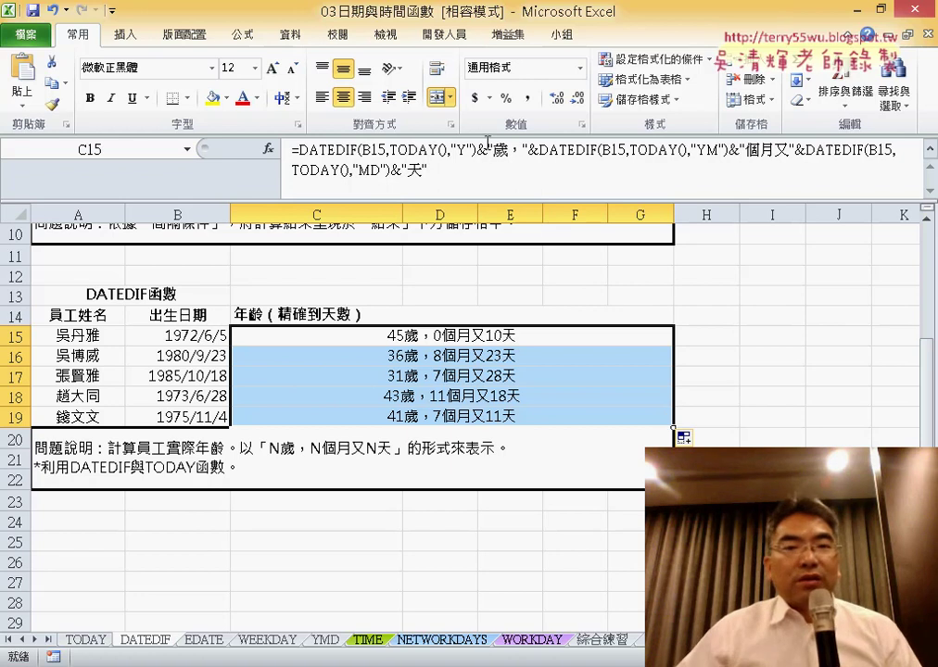
Explain the exact-age formula's DATEDIF year part, '歲' text and & joins, then switch to PowerPoint
drag(476, 149, 299, 149)
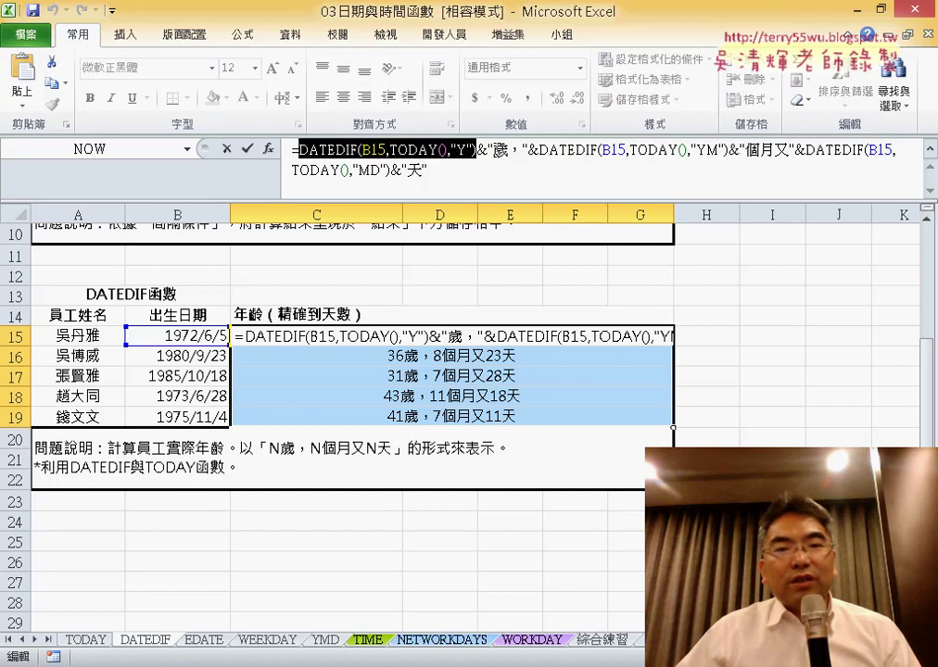
drag(492, 149, 521, 149)
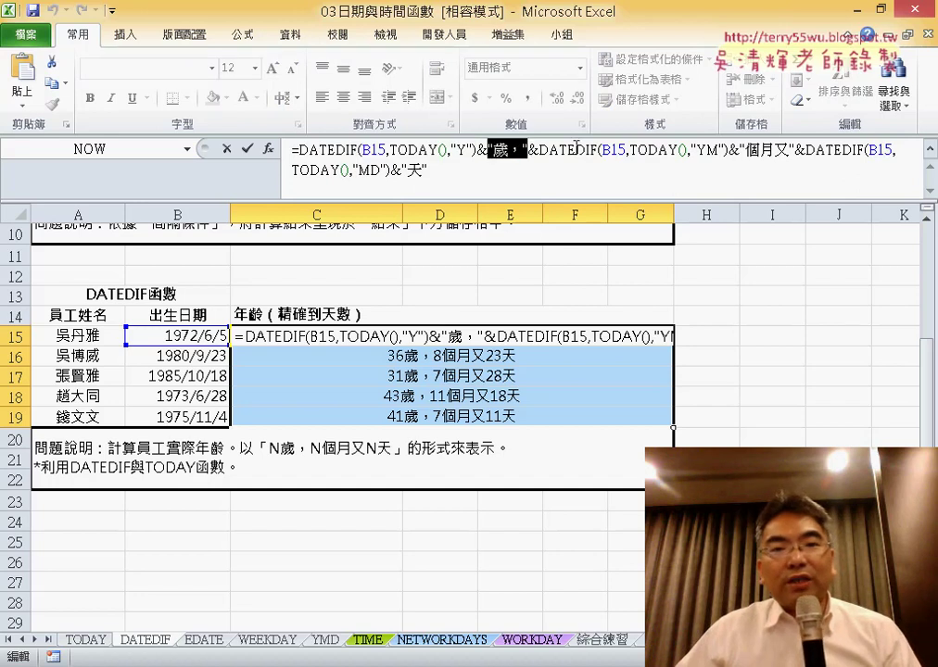
click(575, 149)
drag(538, 149, 528, 149)
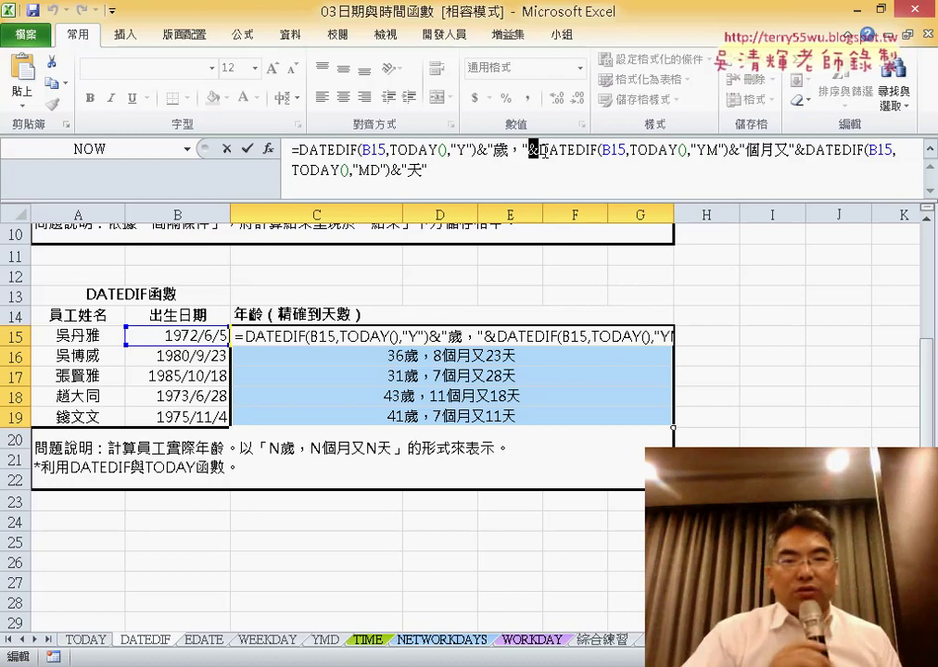
key(alt+Tab)
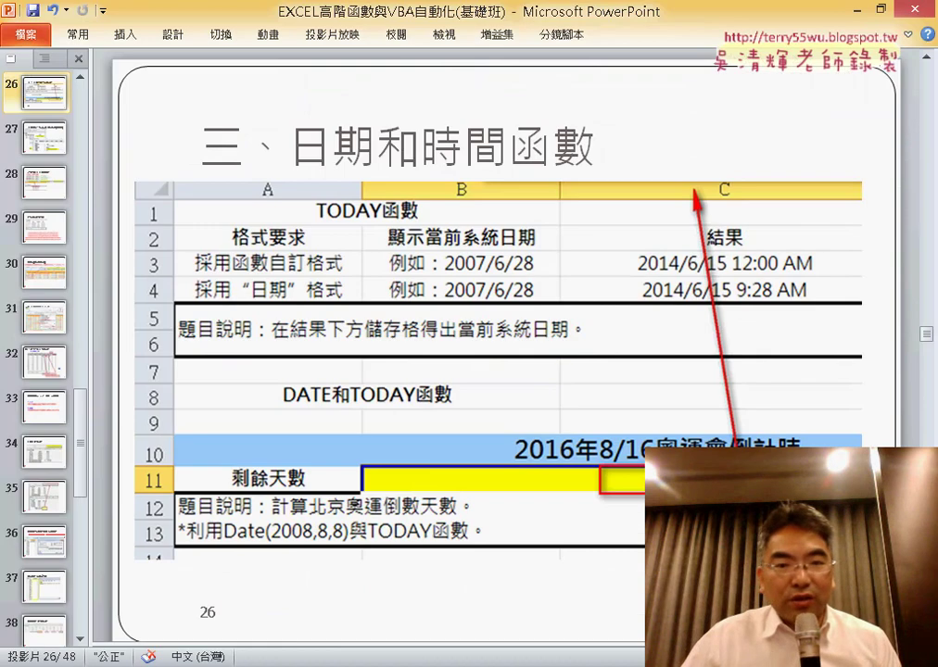
Go through slides 27–30, underlining the Y argument with the pen and erasing it, then return to Excel
scroll(524, 639, down, 3)
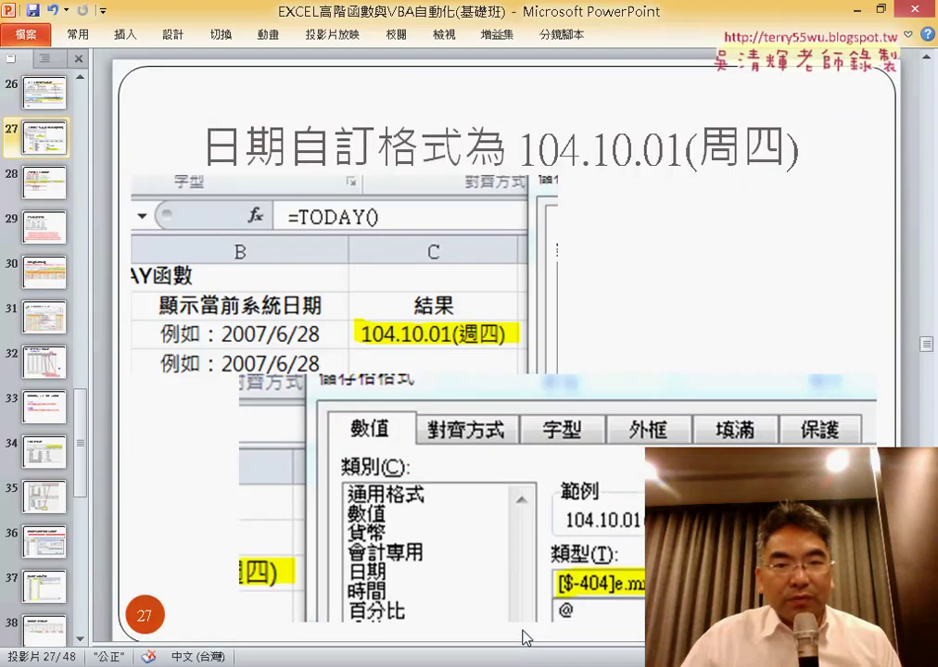
scroll(524, 638, down, 3)
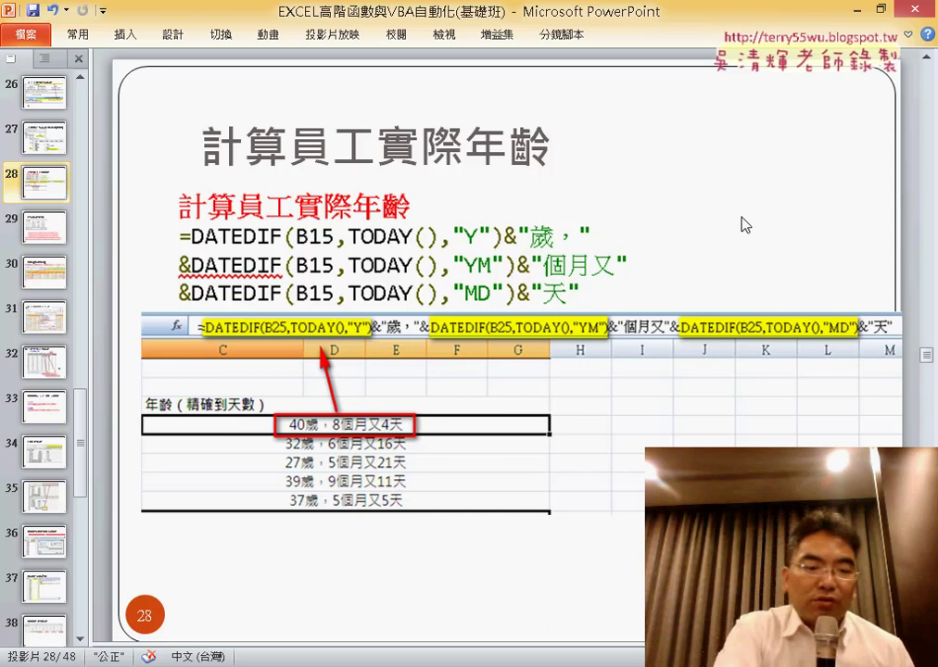
key(ctrl+p)
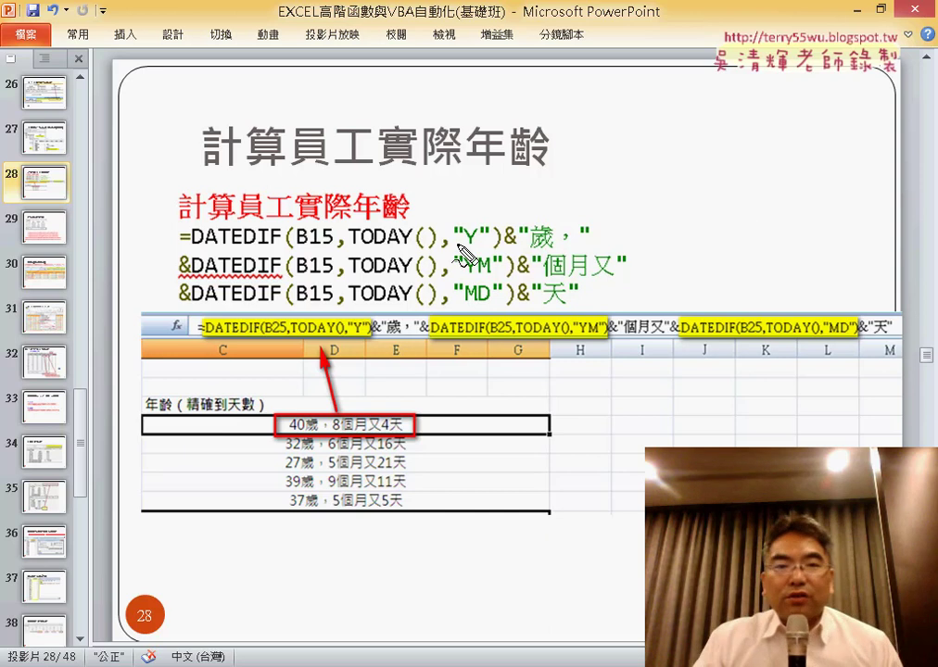
mouse_move(454, 239)
mouse_down()
mouse_move(474, 240)
mouse_move(491, 275)
mouse_move(487, 309)
mouse_up()
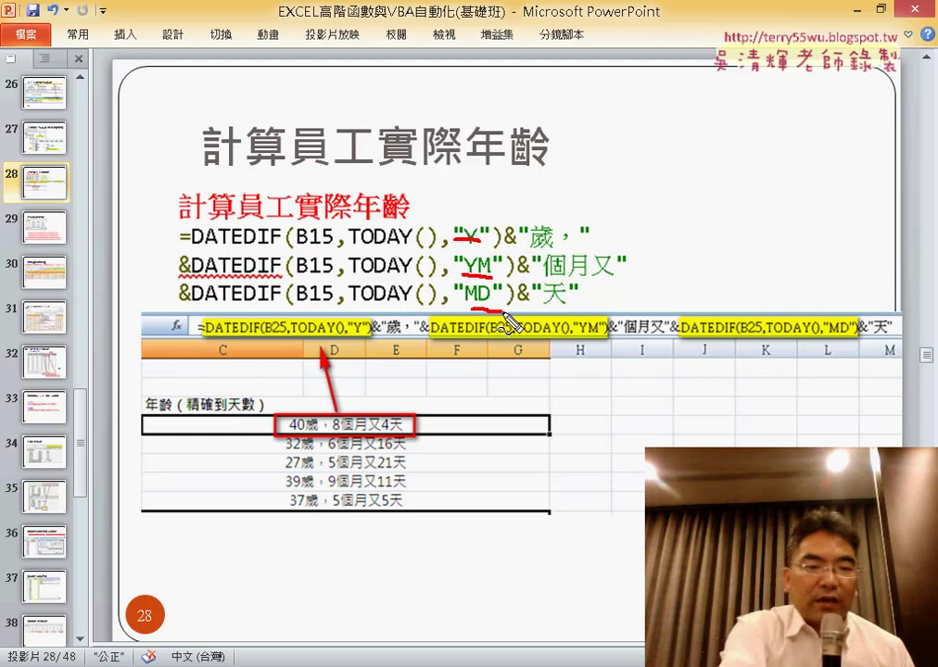
key(Escape)
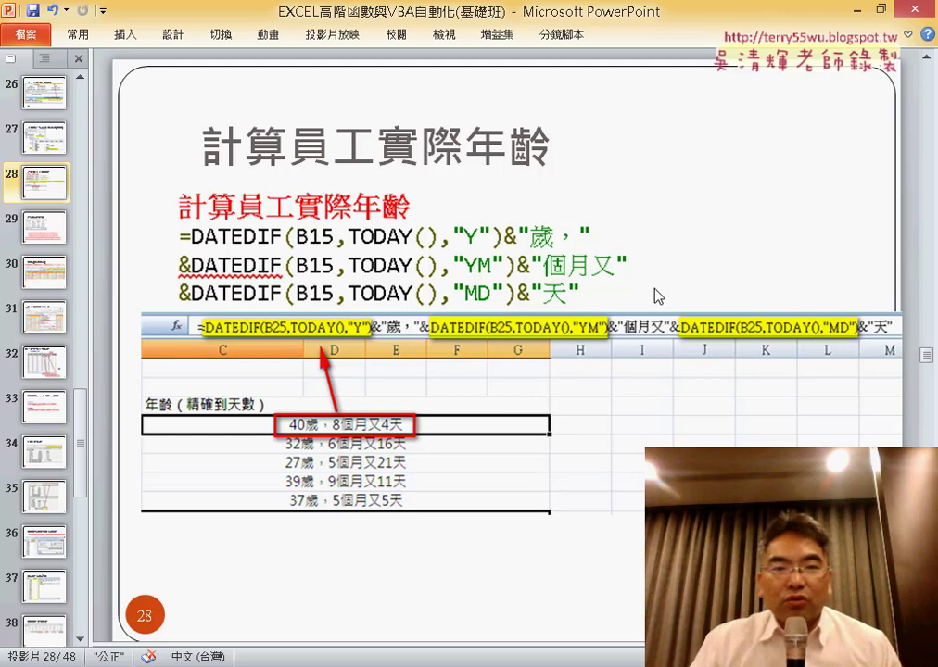
scroll(657, 297, down, 1)
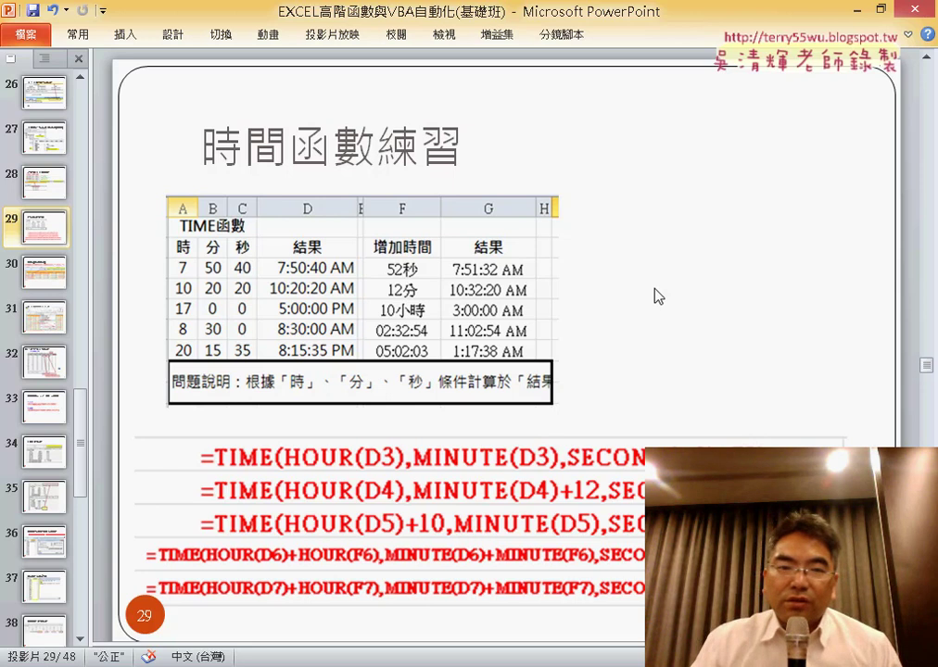
scroll(657, 295, down, 1)
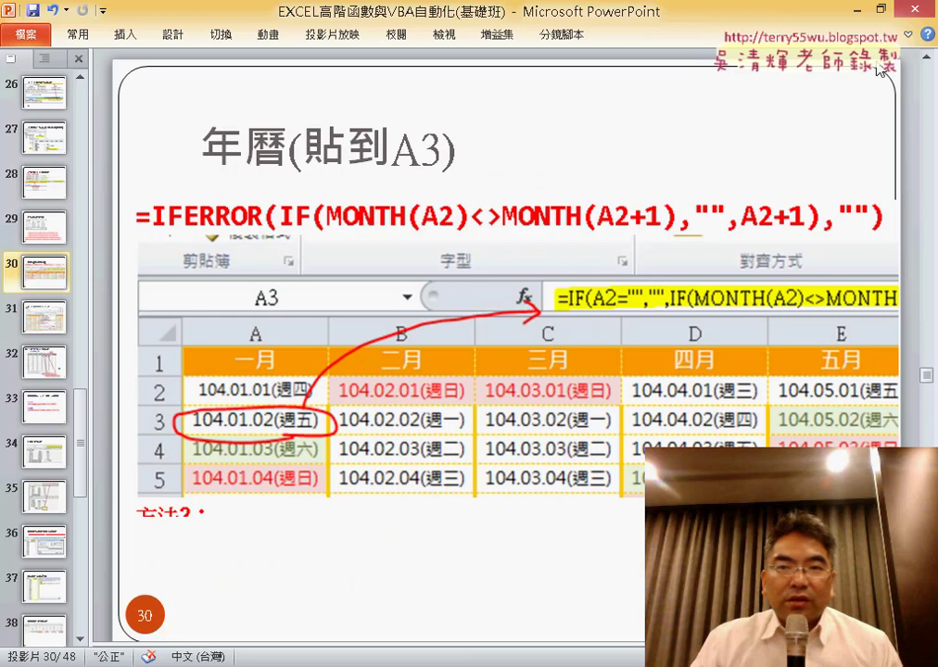
key(alt+Tab)
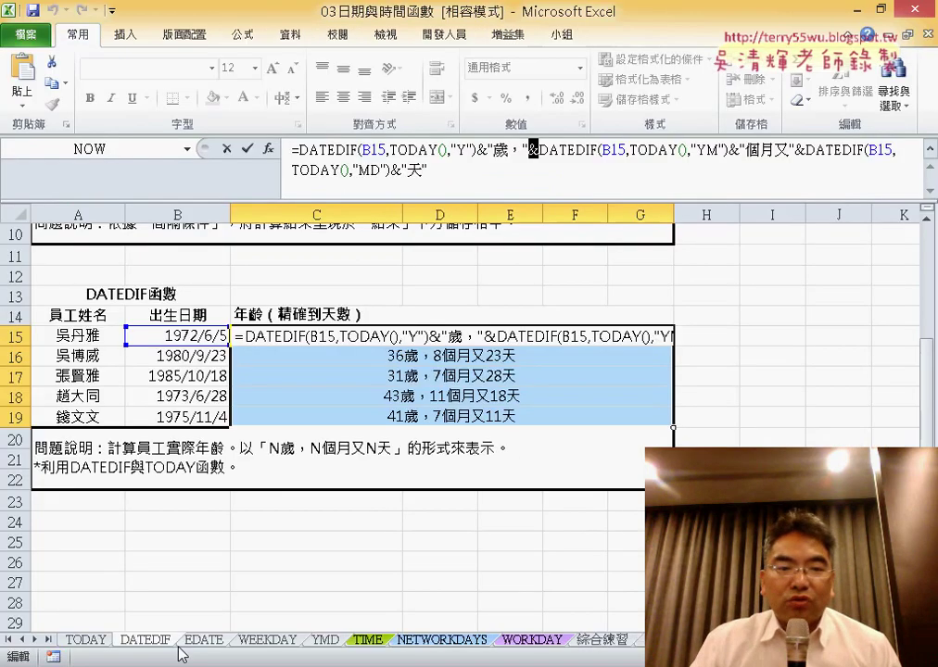
Open the EDATE sheet, check the problem note in A6, and select C3 for the Olympic date
click(203, 640)
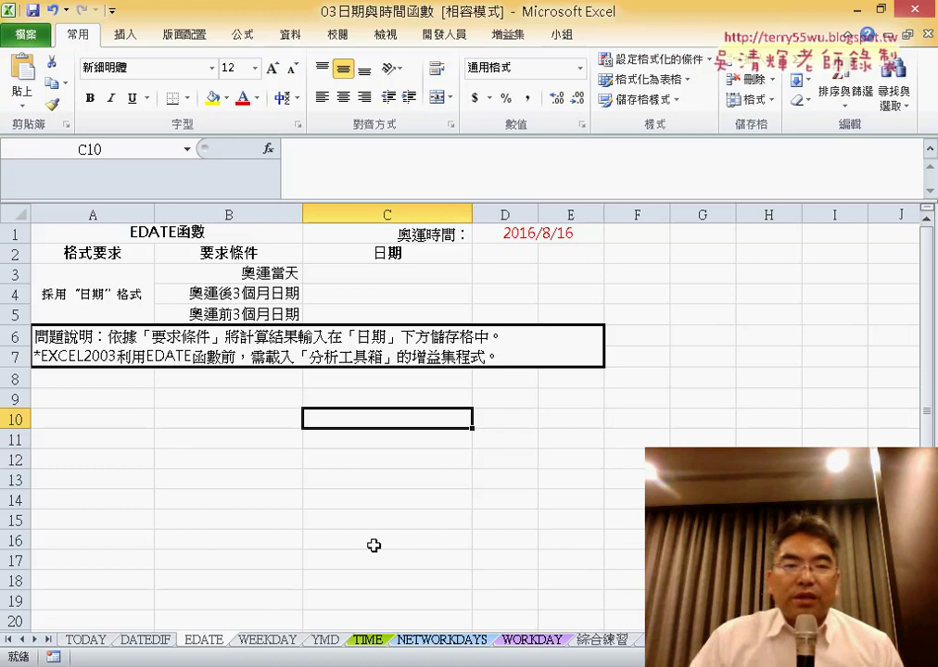
click(325, 351)
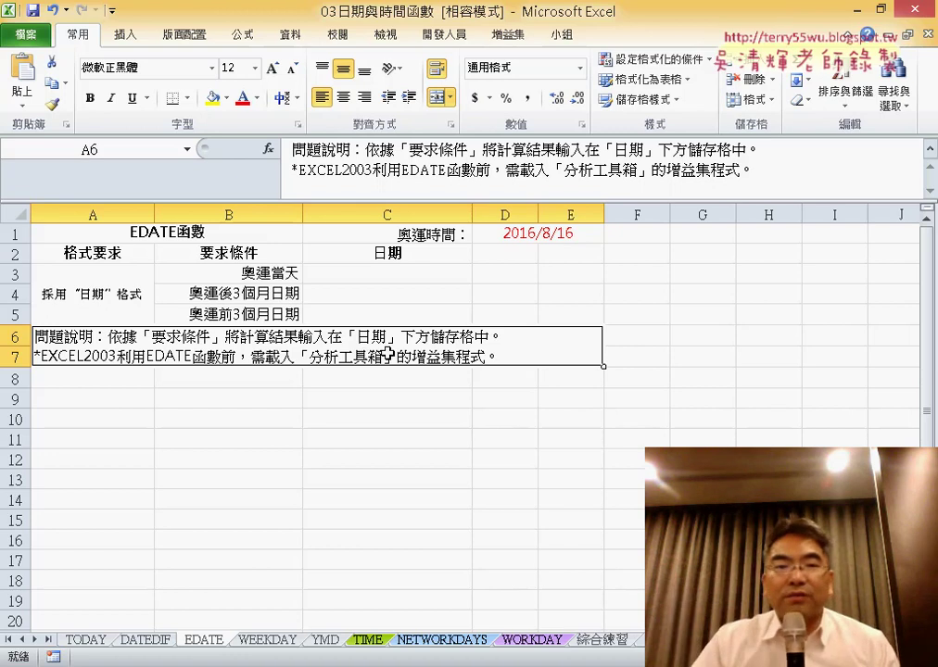
click(412, 276)
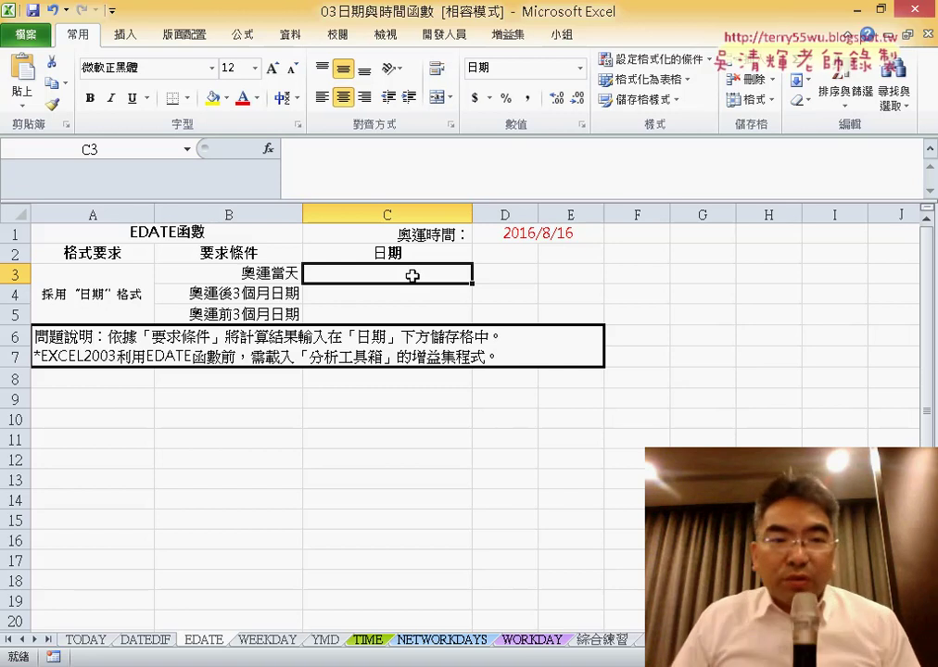
Enter a formula in C3 referencing the Olympic date in D1
click(930, 151)
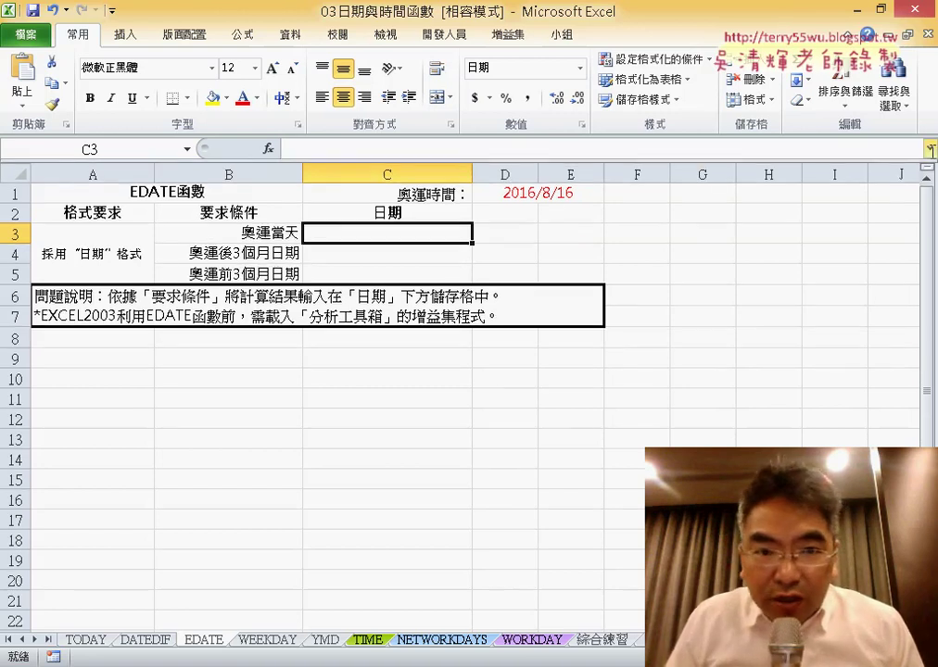
click(436, 150)
text(=)
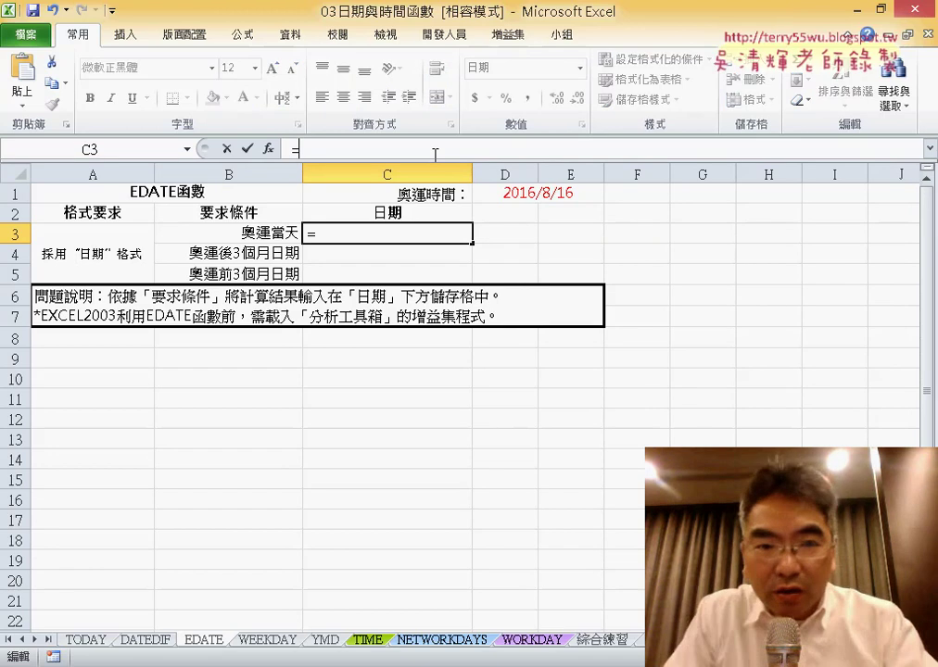
click(542, 195)
Fill C4 with =EDATE(C3,3), returning 2016年11月16日
click(251, 149)
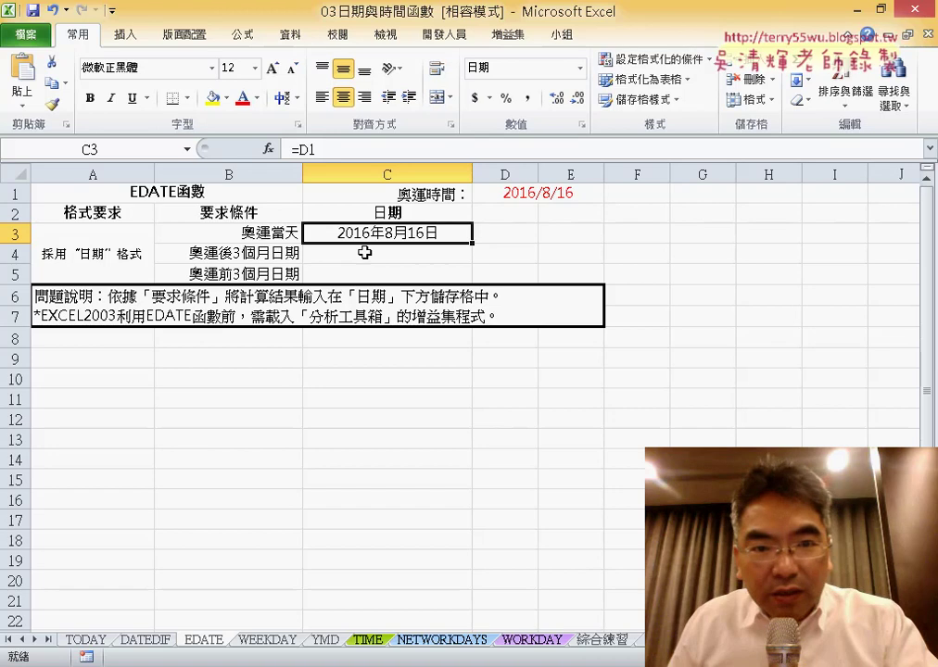
click(366, 251)
click(329, 151)
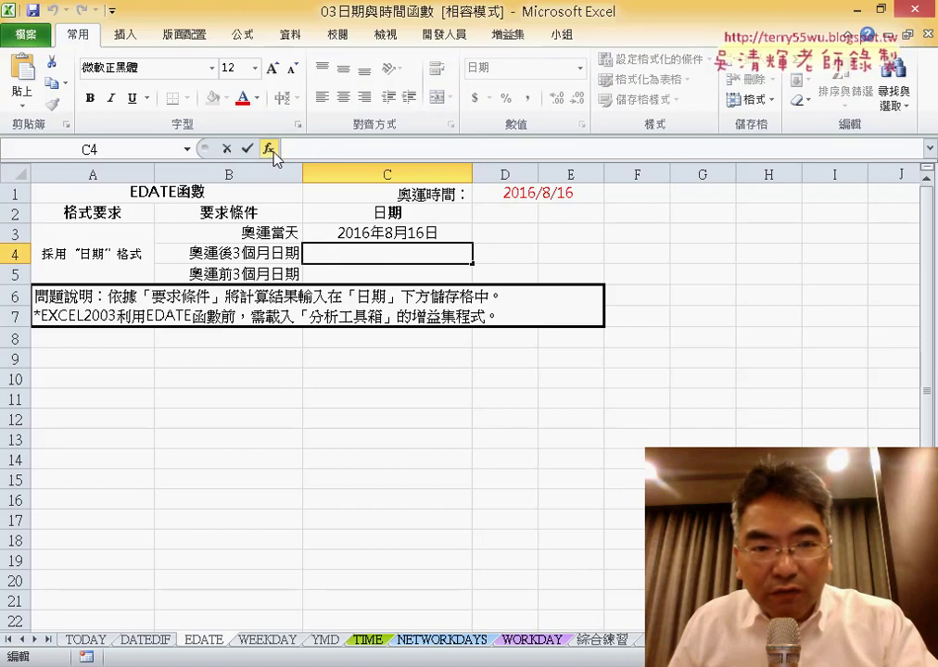
click(268, 149)
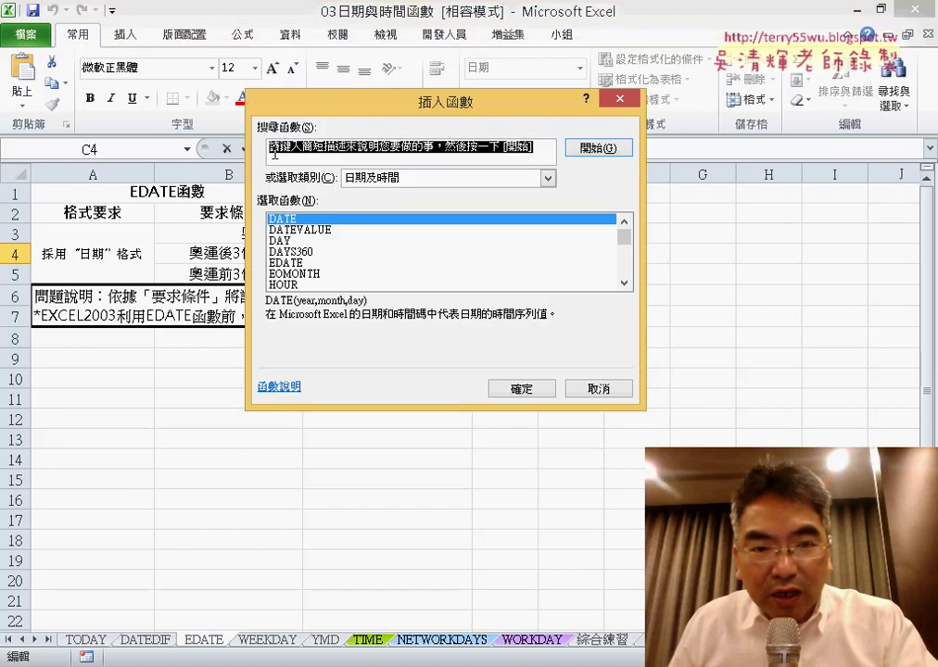
click(315, 263)
click(522, 389)
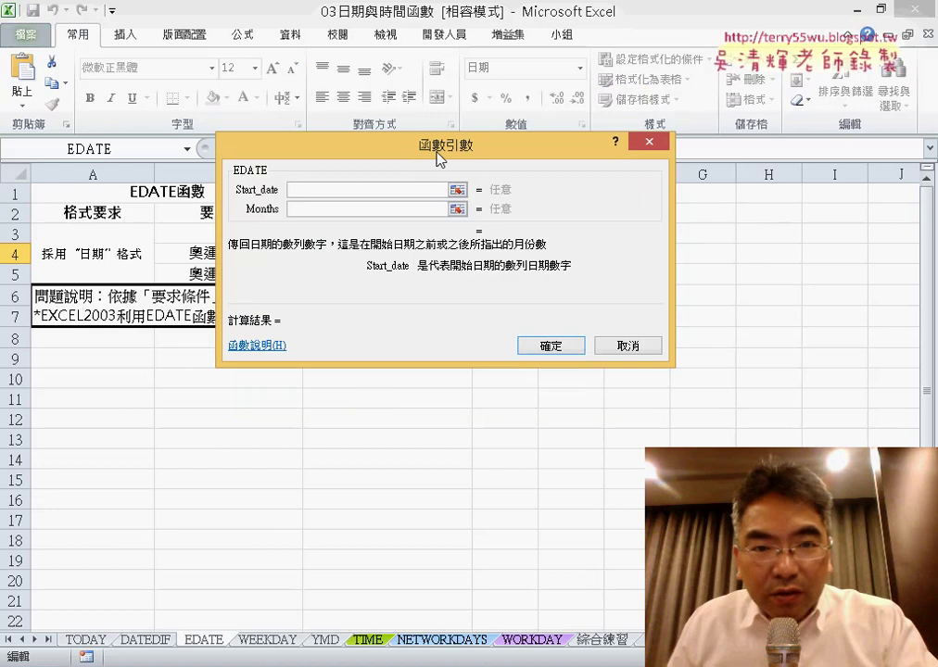
drag(439, 158, 475, 356)
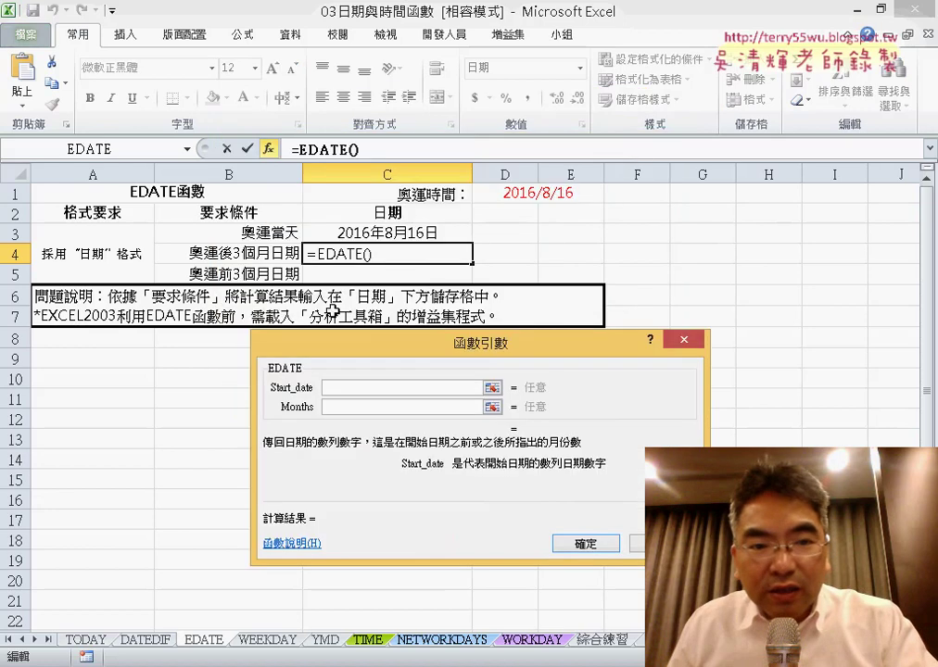
click(334, 233)
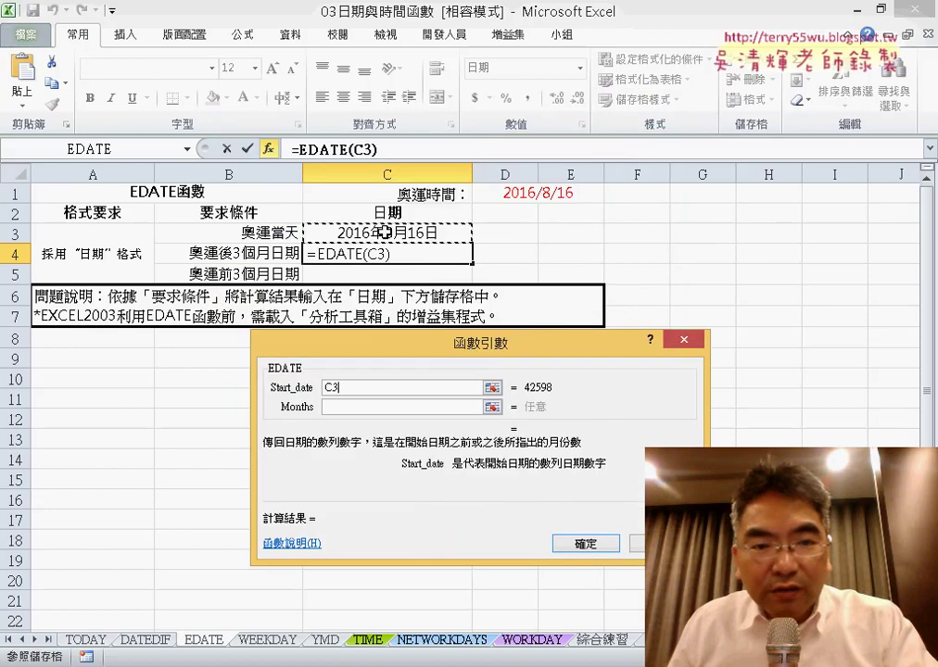
click(343, 407)
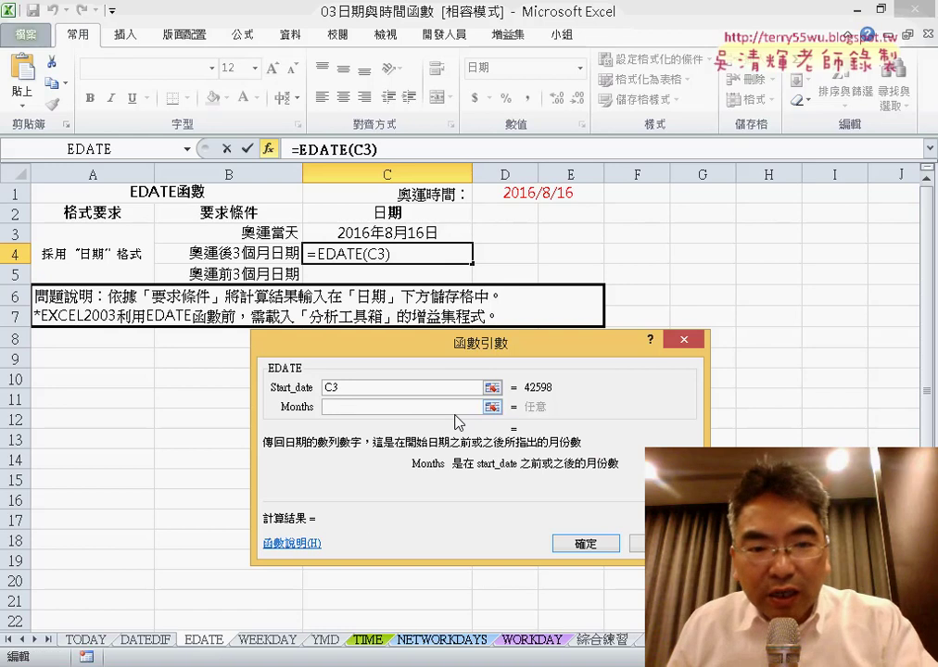
text(3)
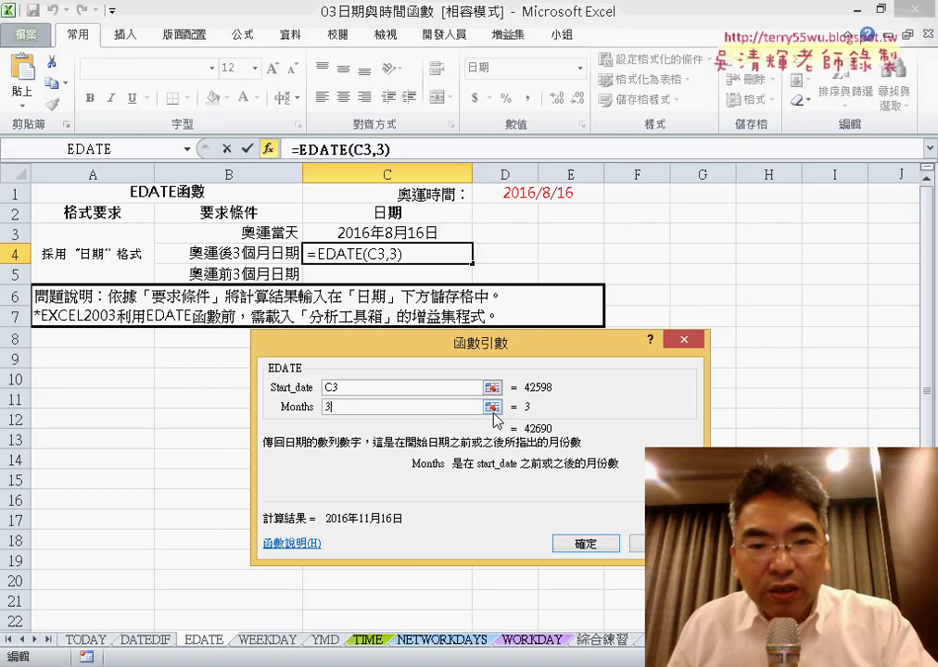
click(597, 546)
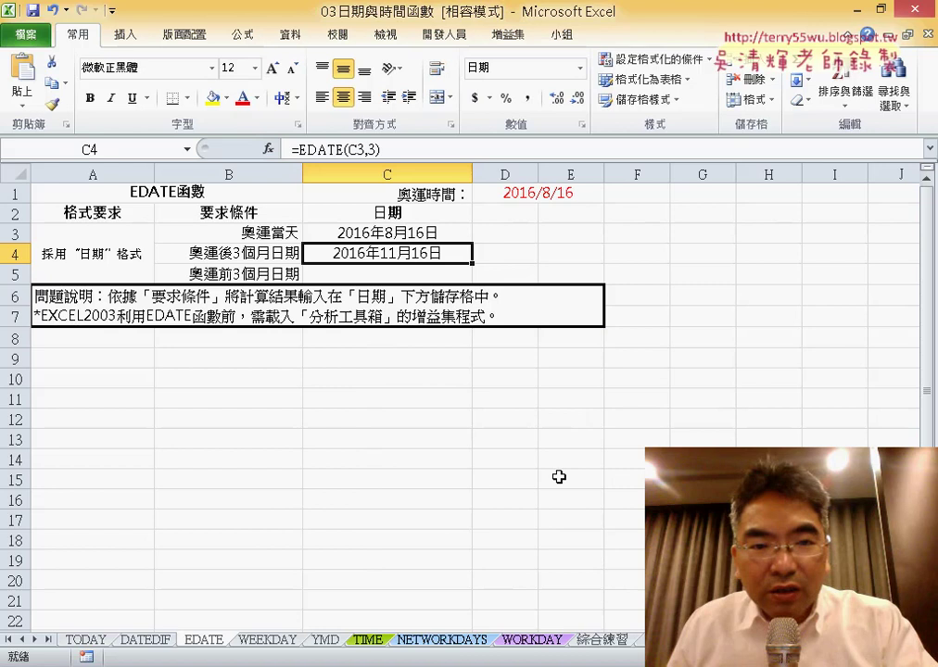
click(442, 275)
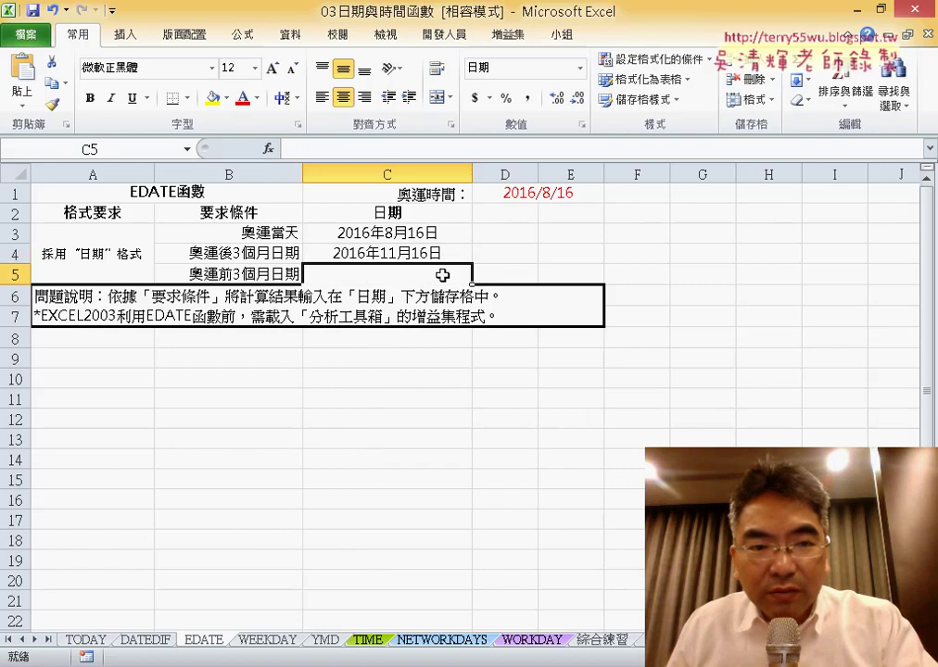
Fill C5 with =EDATE(C3,-3), returning 2016年5月16日
click(267, 148)
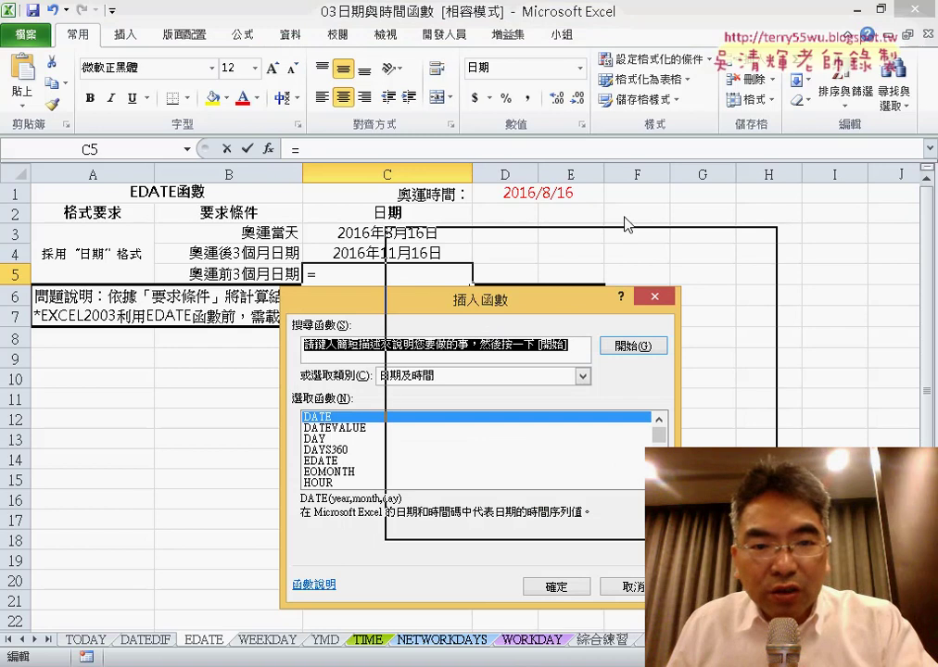
drag(486, 313, 718, 155)
double_click(572, 302)
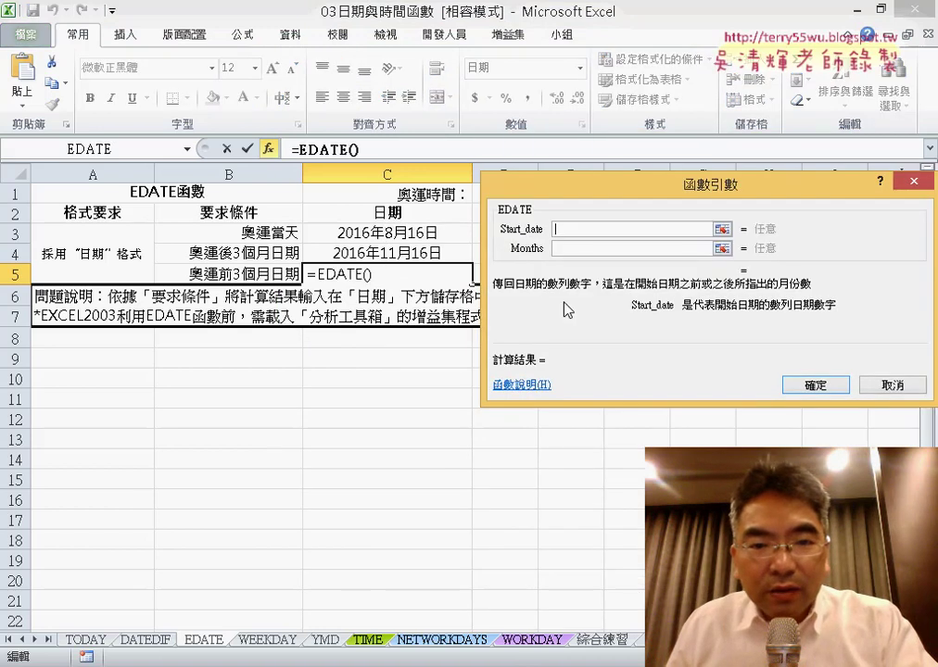
click(397, 233)
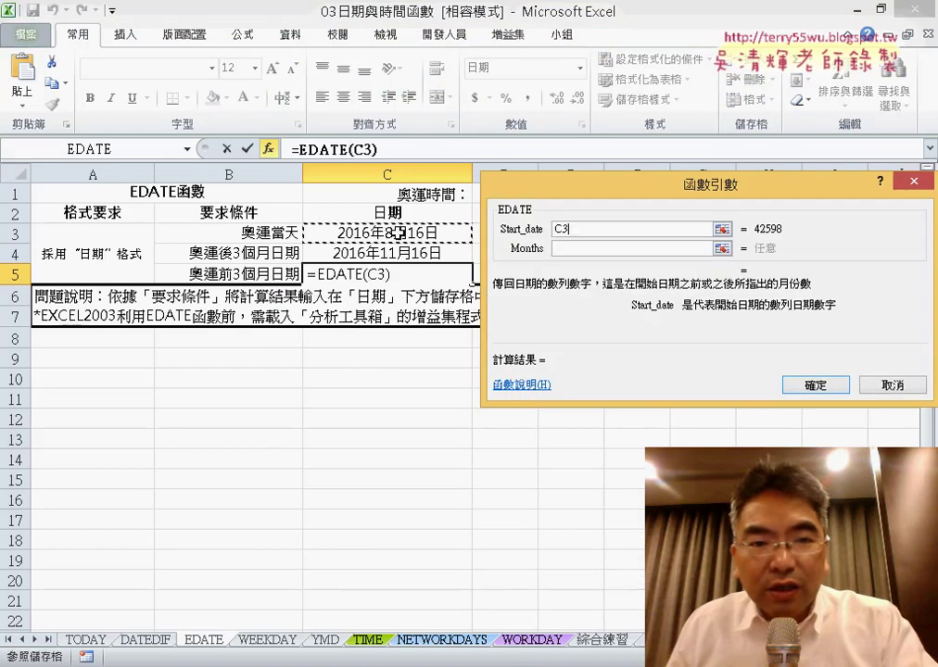
click(586, 247)
text(-)
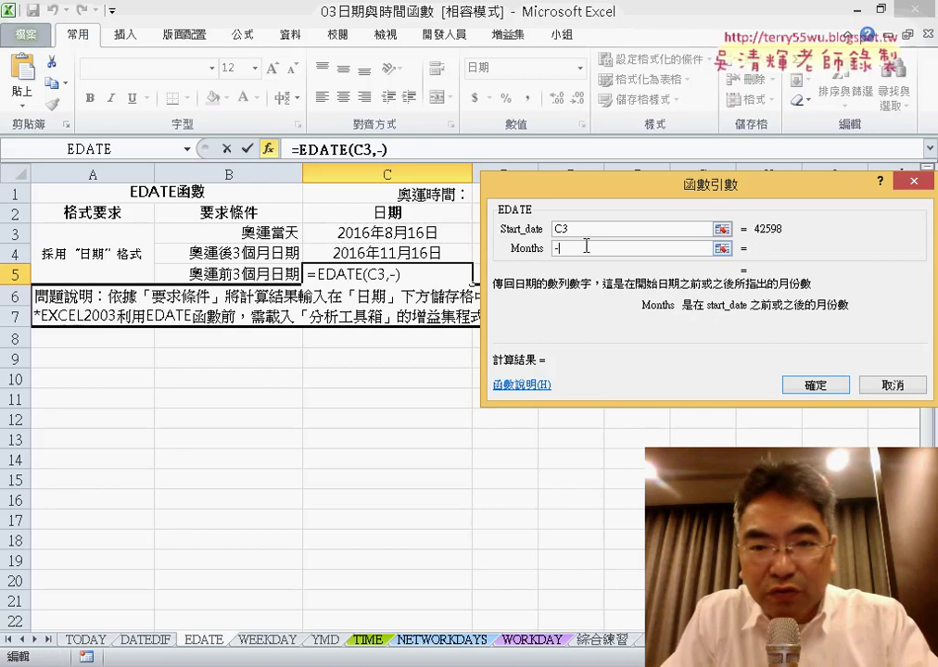
text(3)
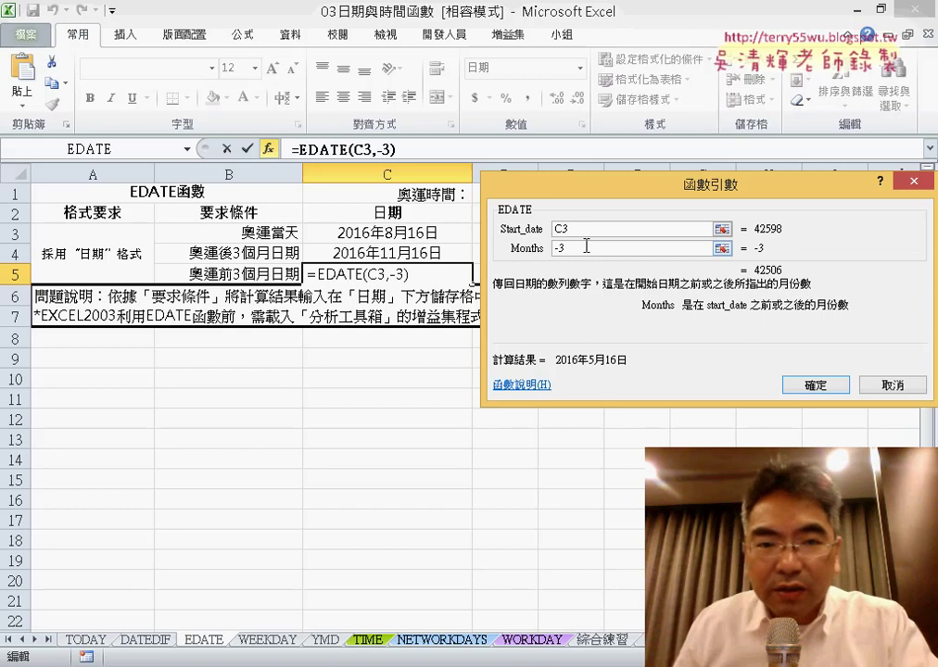
click(814, 385)
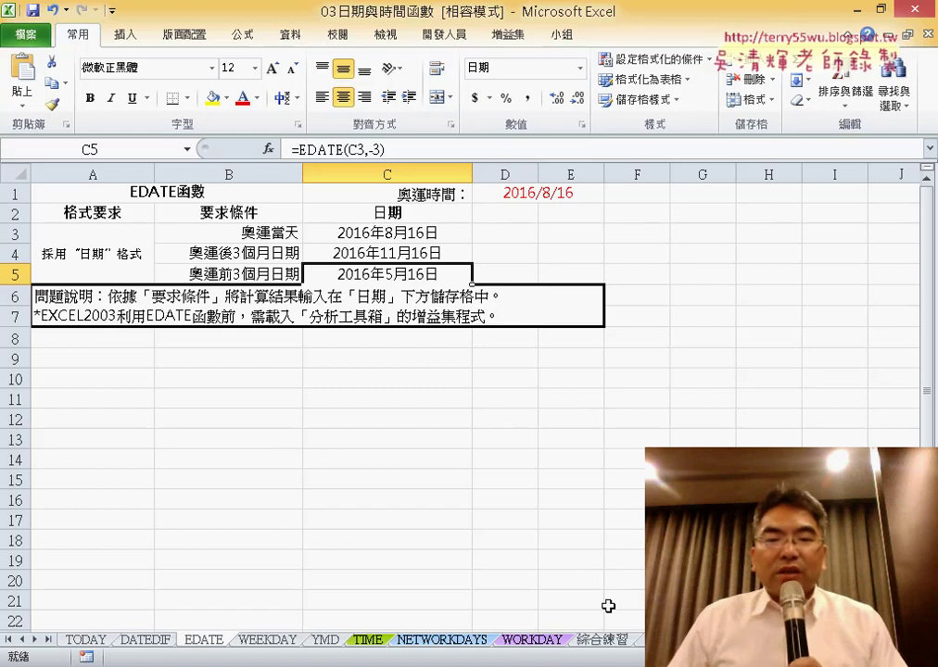
Scroll through the 綜合練習 calendar sheet's month blocks, then go to the WEEKDAY sheet
click(602, 639)
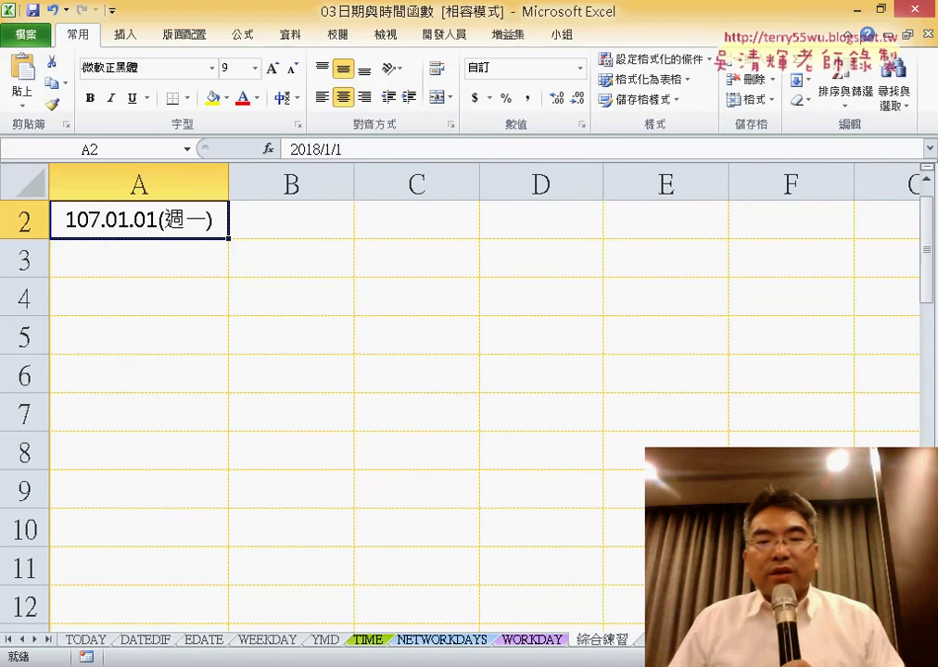
ctrl+scroll(370, 370, down, 1)
ctrl+scroll(371, 371, down, 1)
ctrl+scroll(370, 371, down, 1)
ctrl+scroll(371, 370, down, 1)
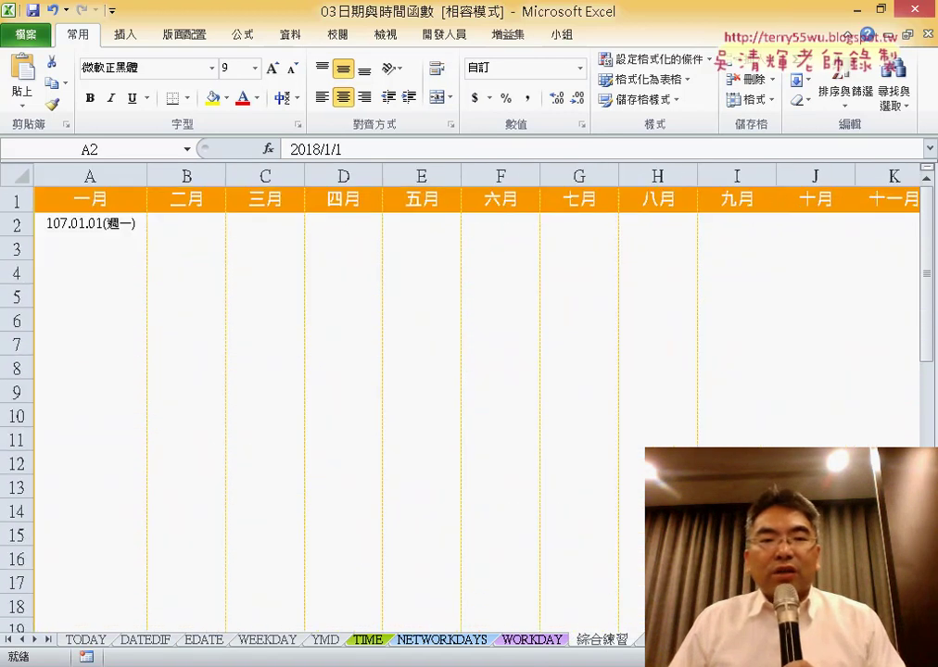
ctrl+scroll(399, 319, down, 1)
click(175, 226)
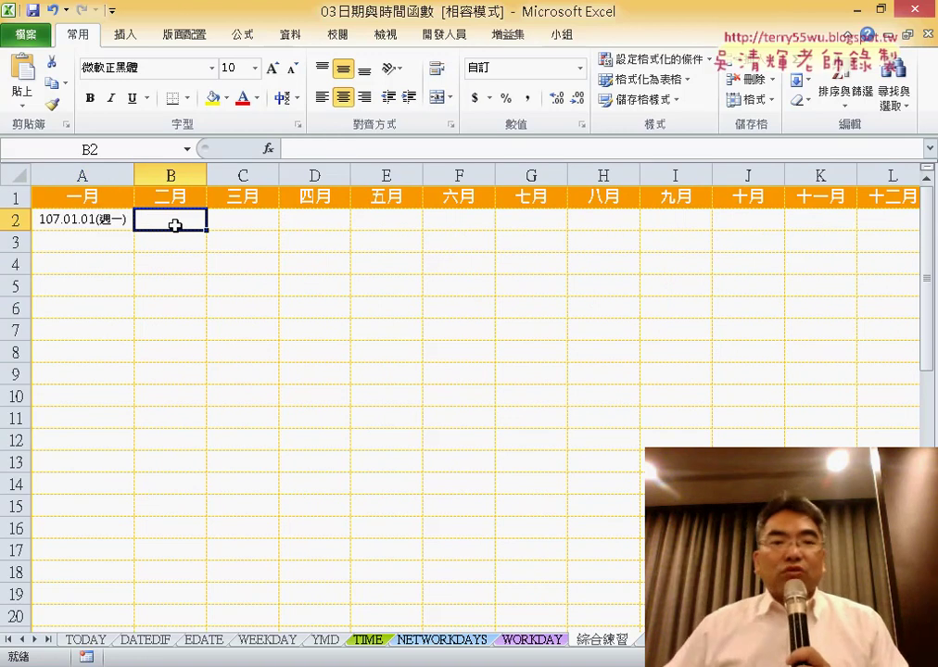
click(204, 640)
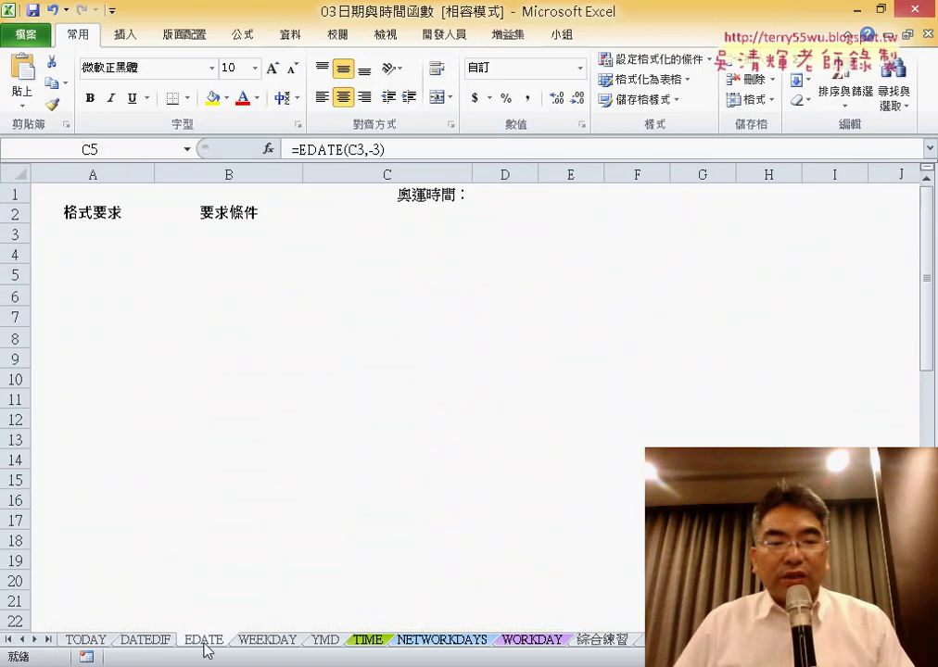
click(269, 640)
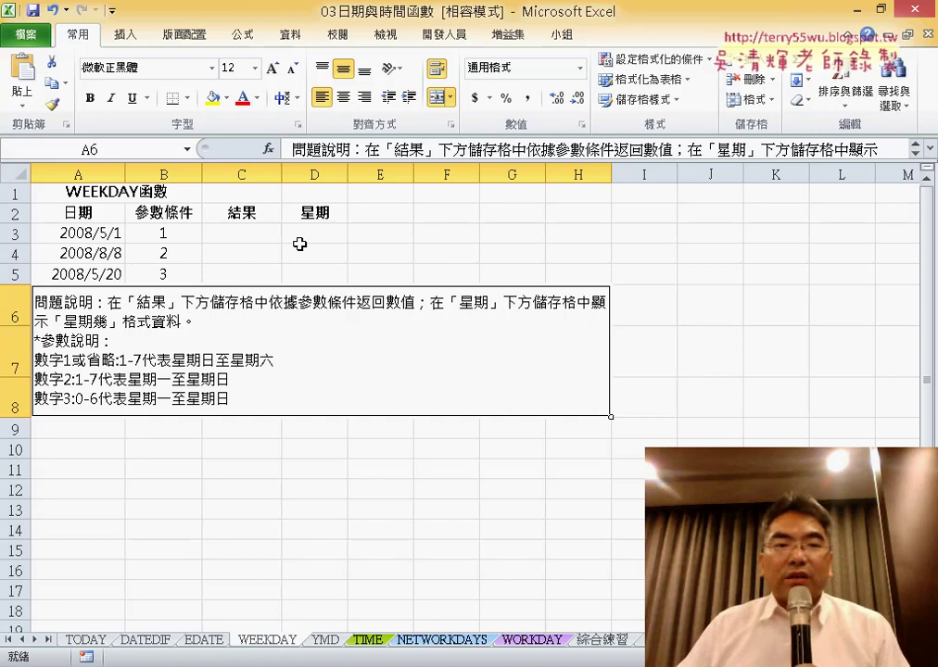
Select C3 and start a date function, cancelling the mistakenly chosen WORKDAY
click(266, 236)
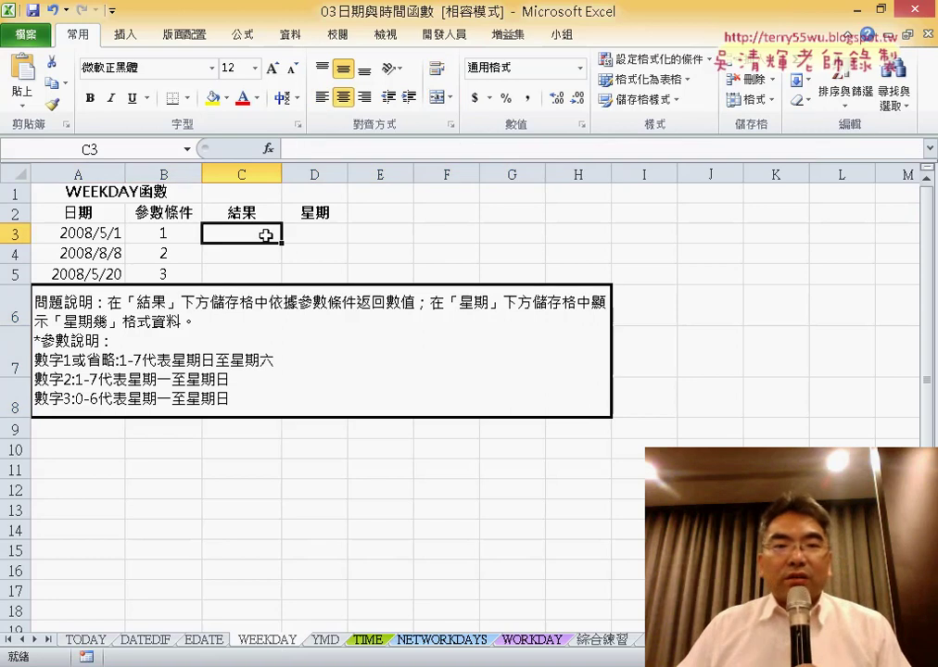
click(269, 148)
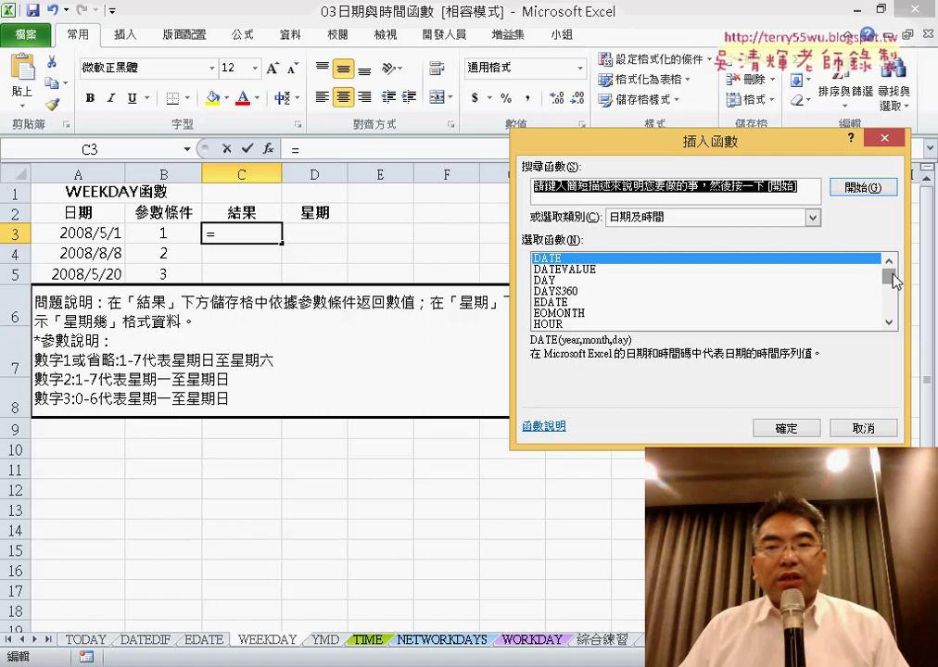
drag(895, 281, 733, 305)
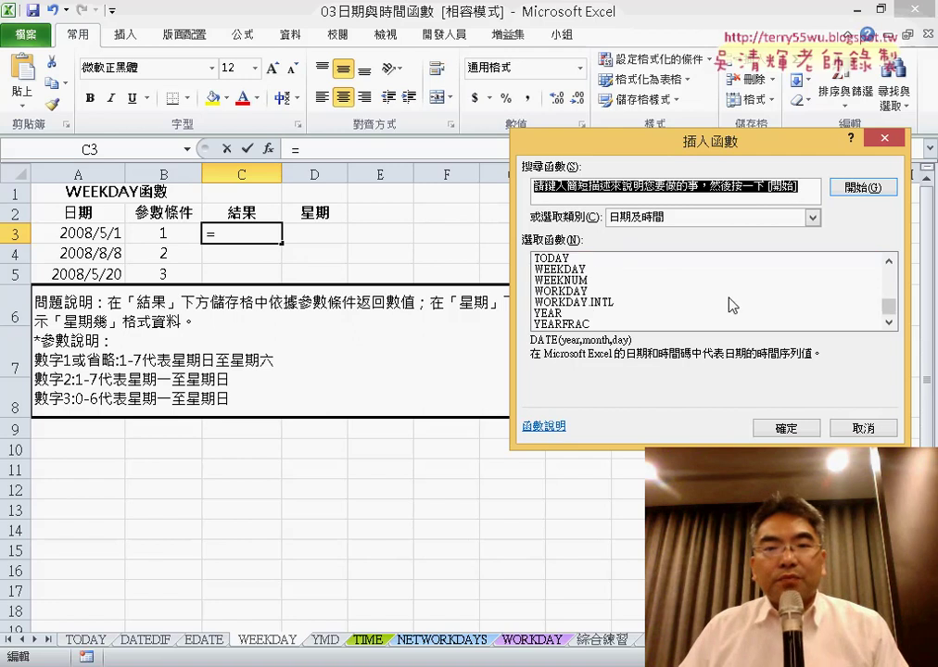
double_click(594, 292)
click(891, 394)
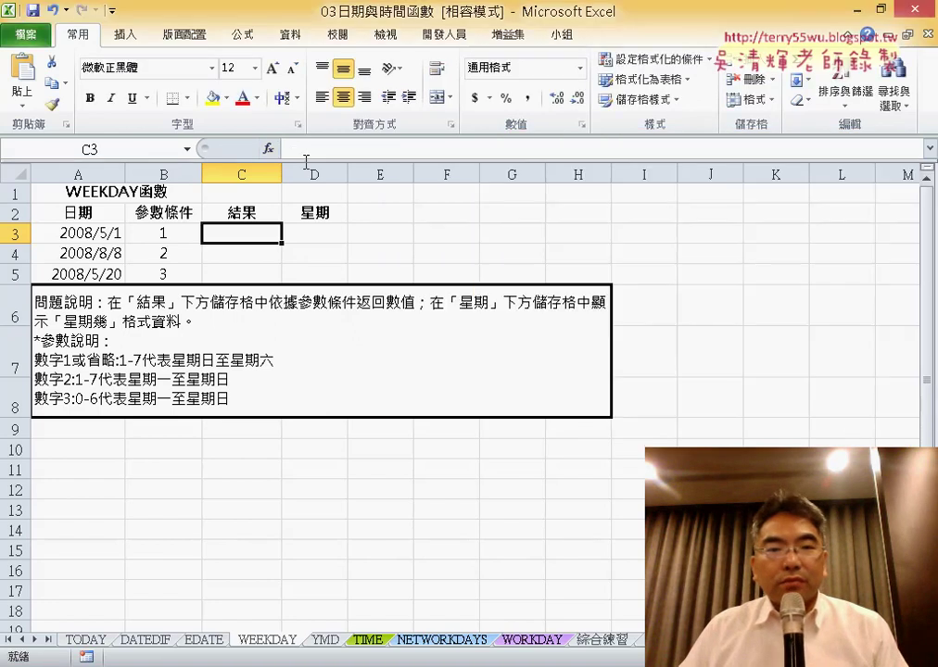
Enter =WEEKDAY(A3) in C3 and fill it down to C5, giving 5, 6 and 3
click(268, 149)
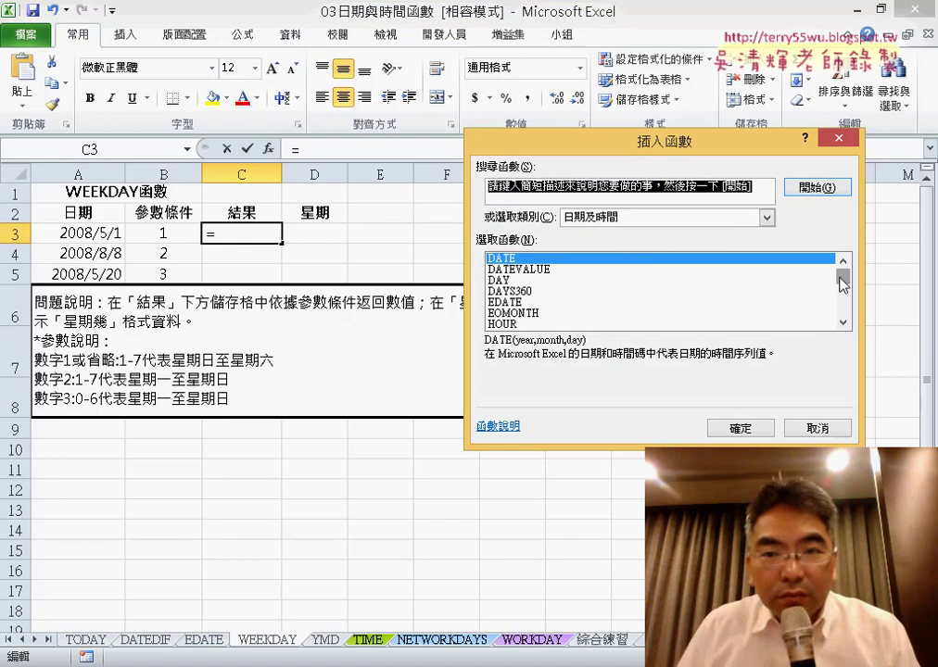
drag(842, 276, 842, 309)
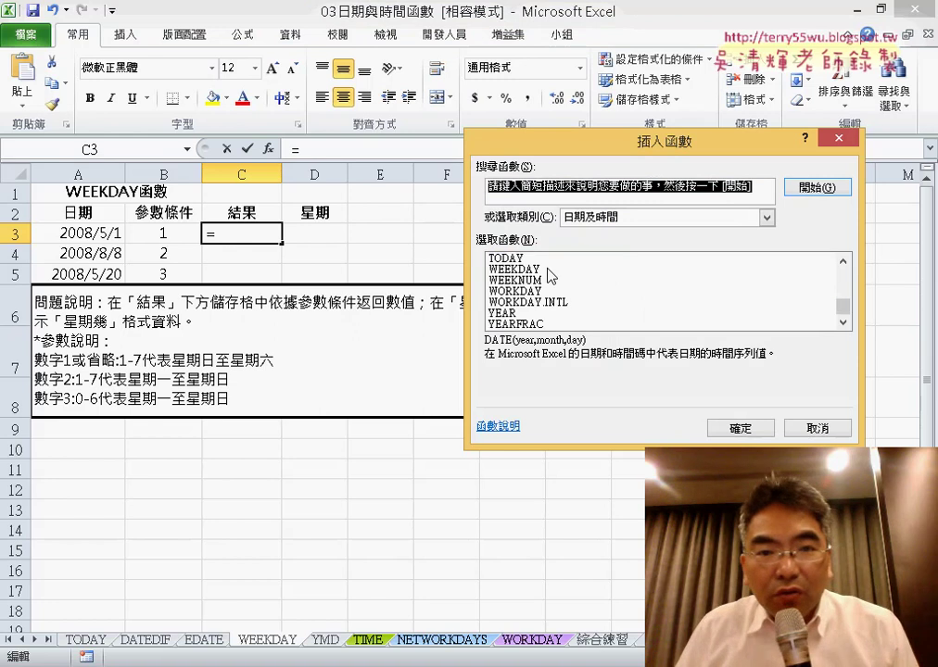
double_click(505, 268)
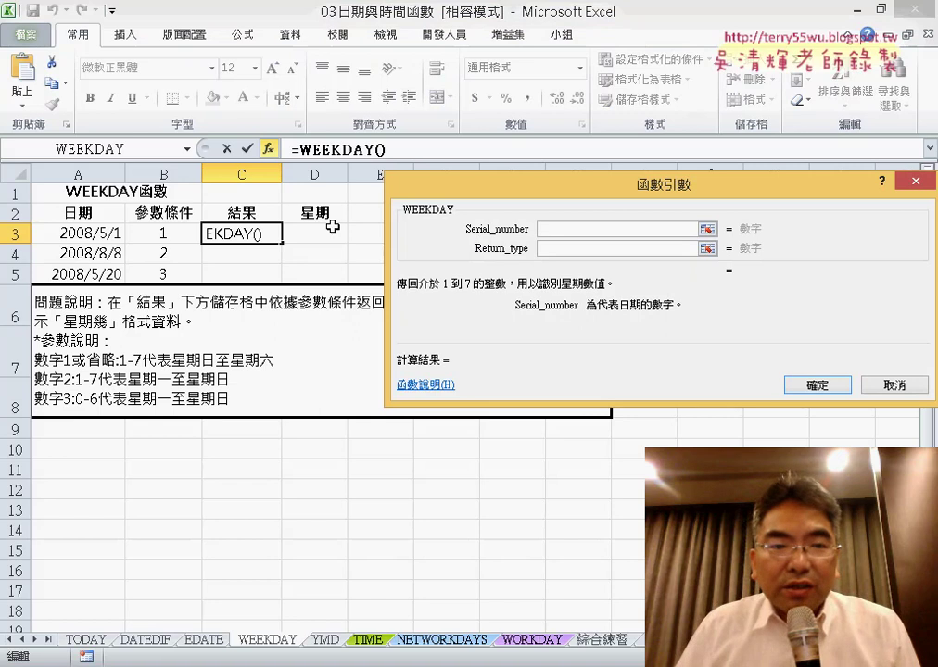
click(94, 234)
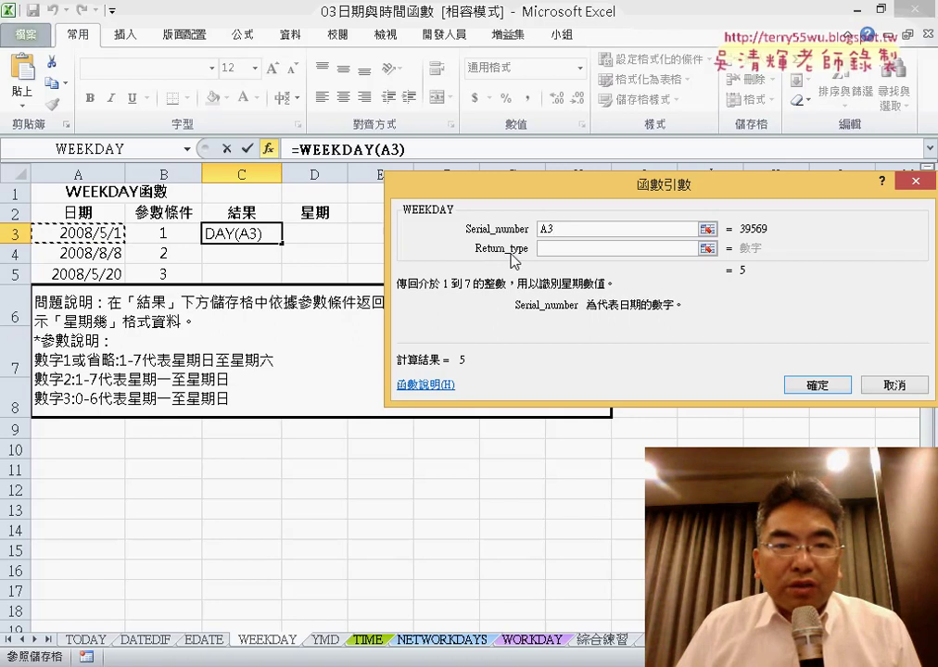
click(603, 249)
key(shift+Tab)
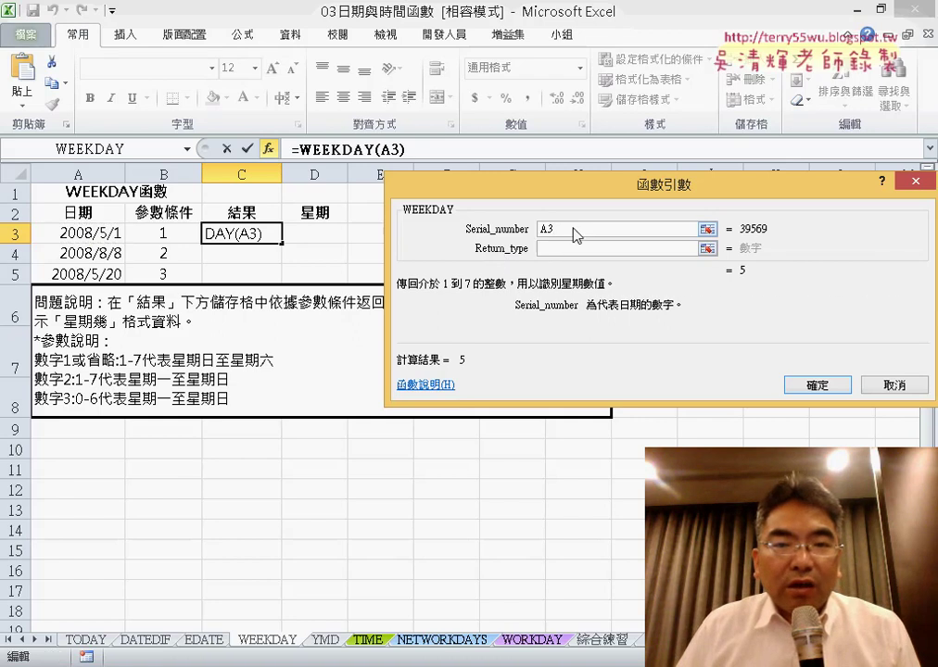
click(96, 235)
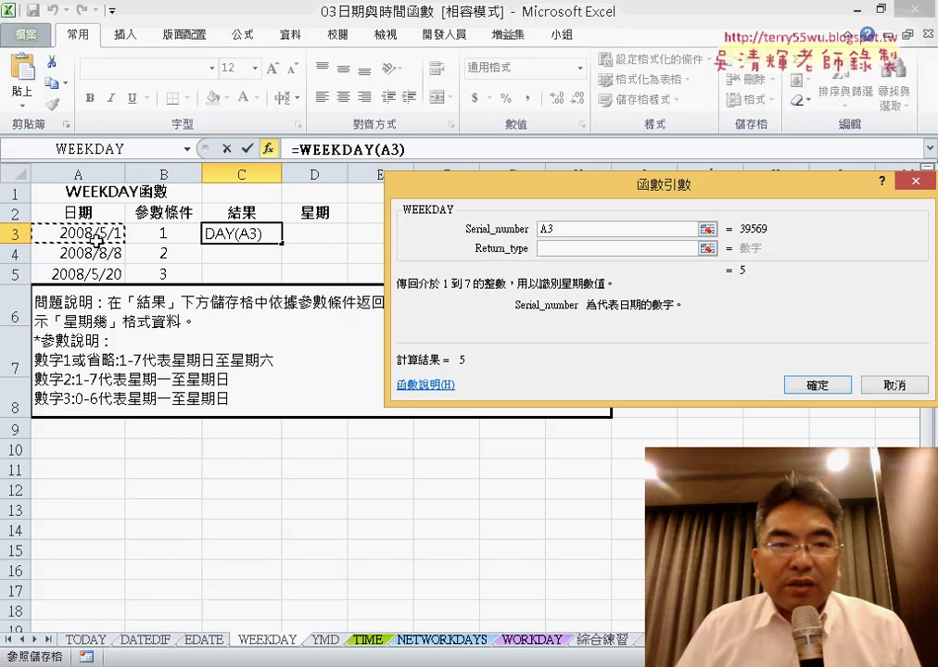
click(813, 385)
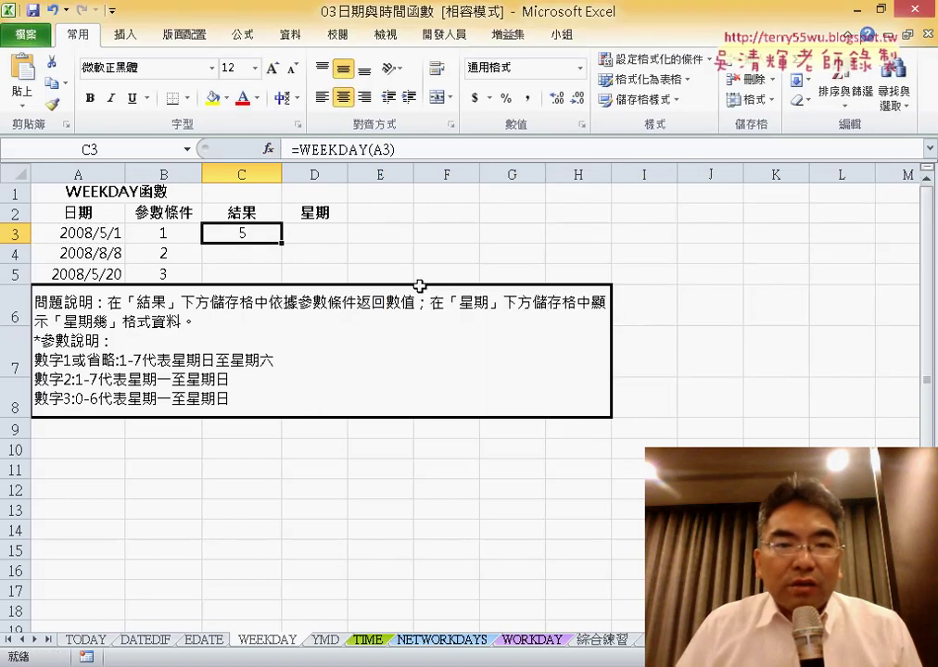
drag(280, 244, 281, 278)
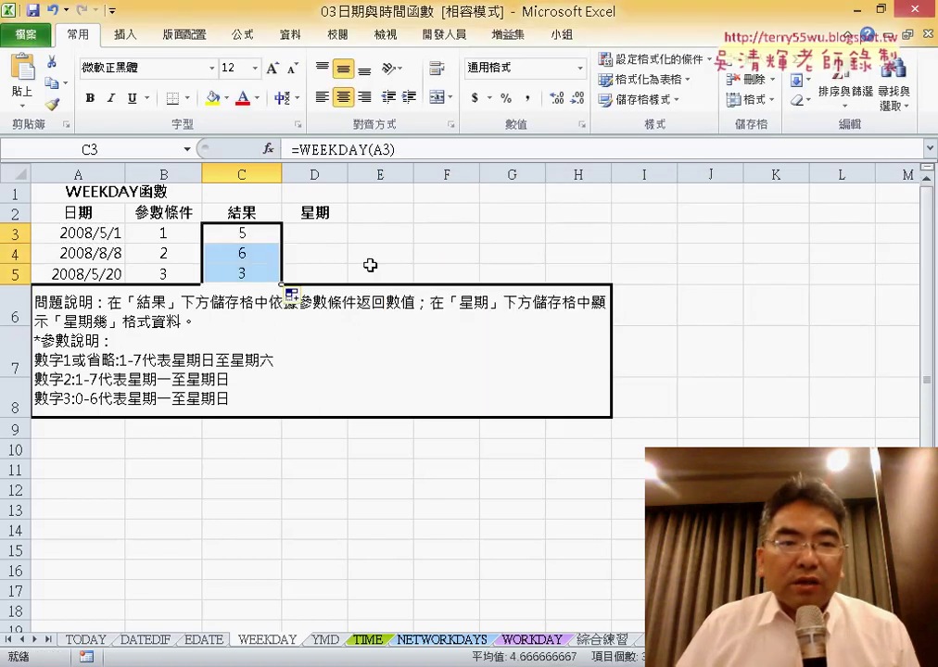
click(266, 232)
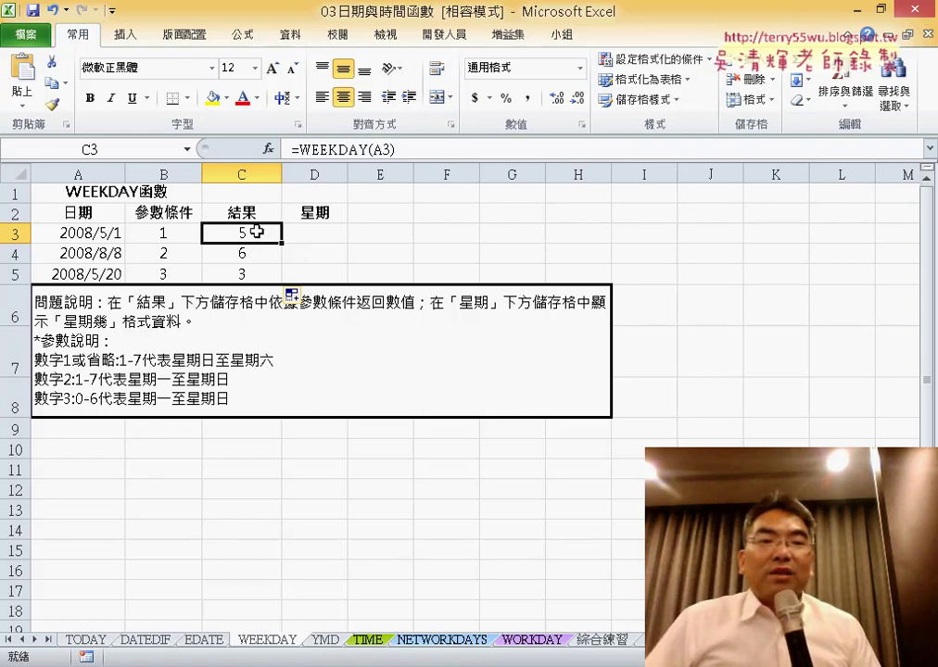
Format C3:C5 with the 星期三 date type so they read 星期四, 星期五, 星期二
drag(256, 232, 255, 273)
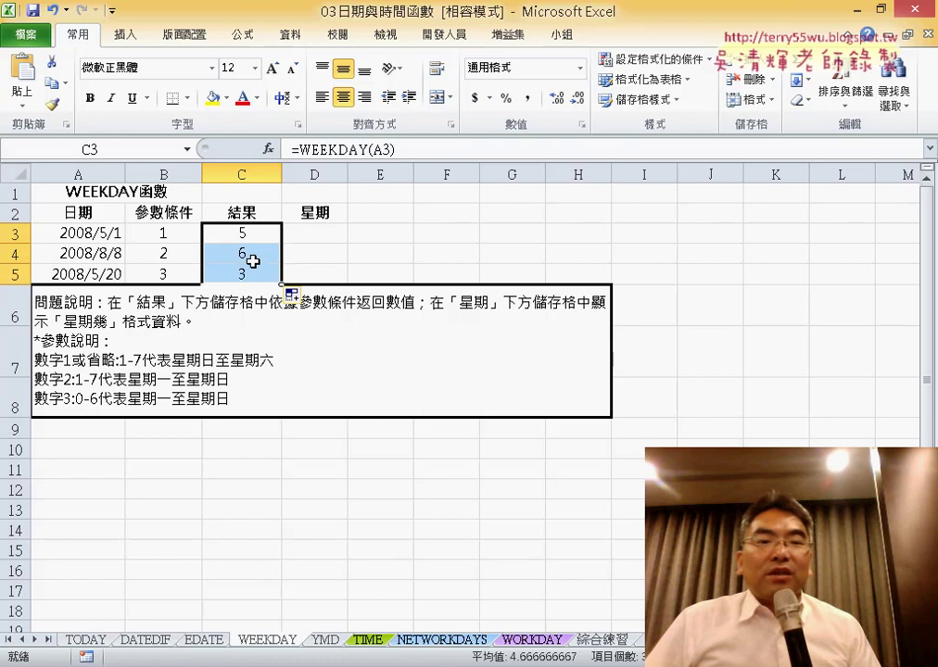
right_click(256, 260)
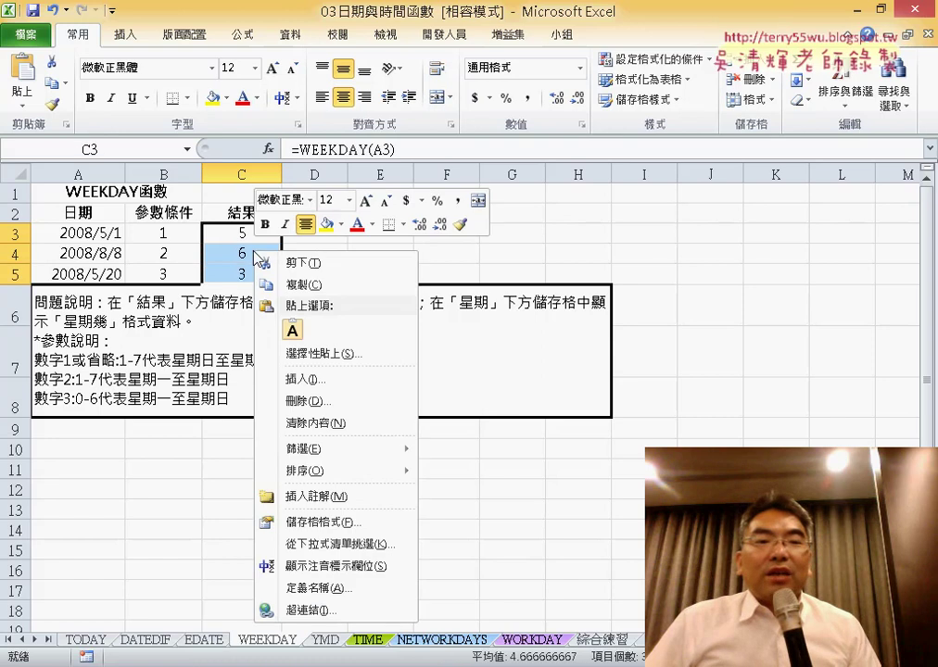
click(324, 521)
drag(247, 276, 523, 114)
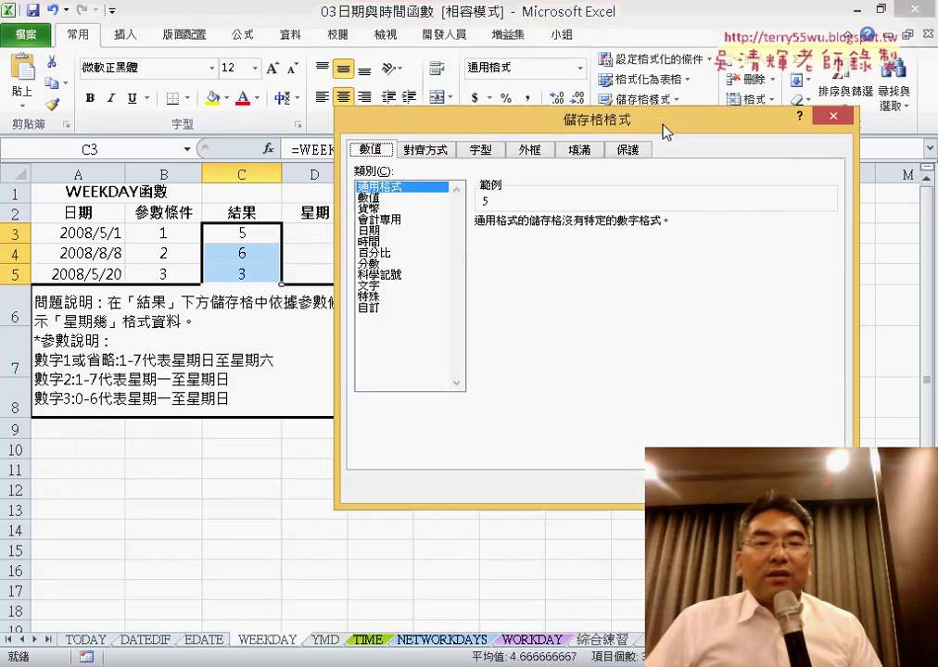
click(392, 231)
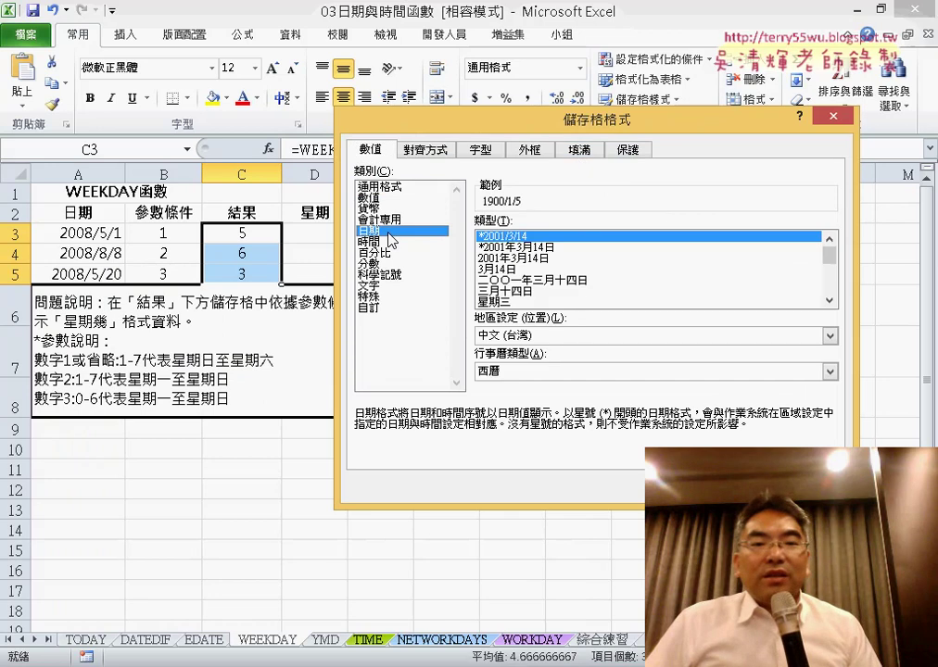
click(494, 303)
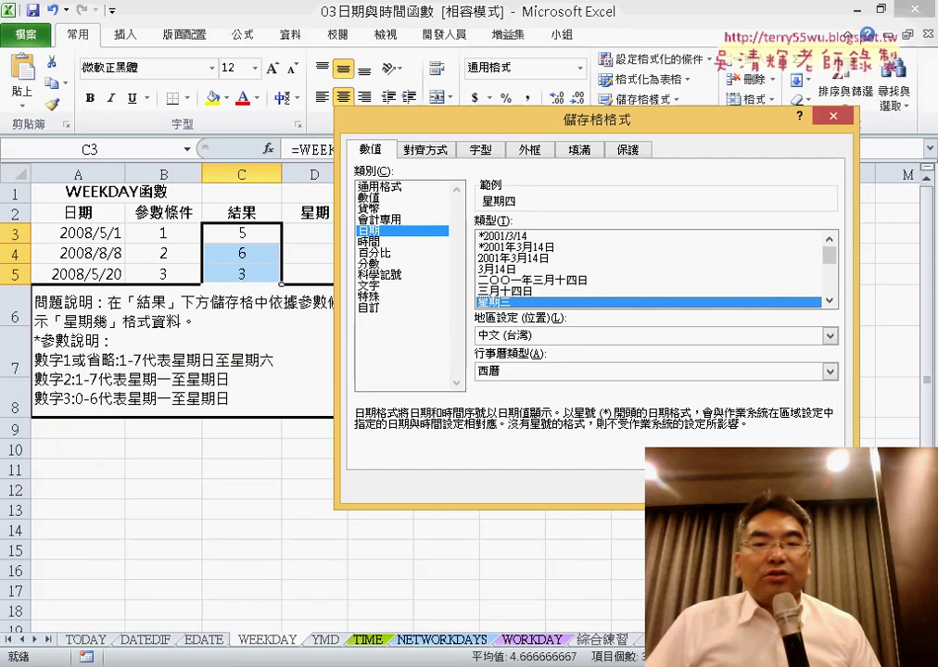
key(Return)
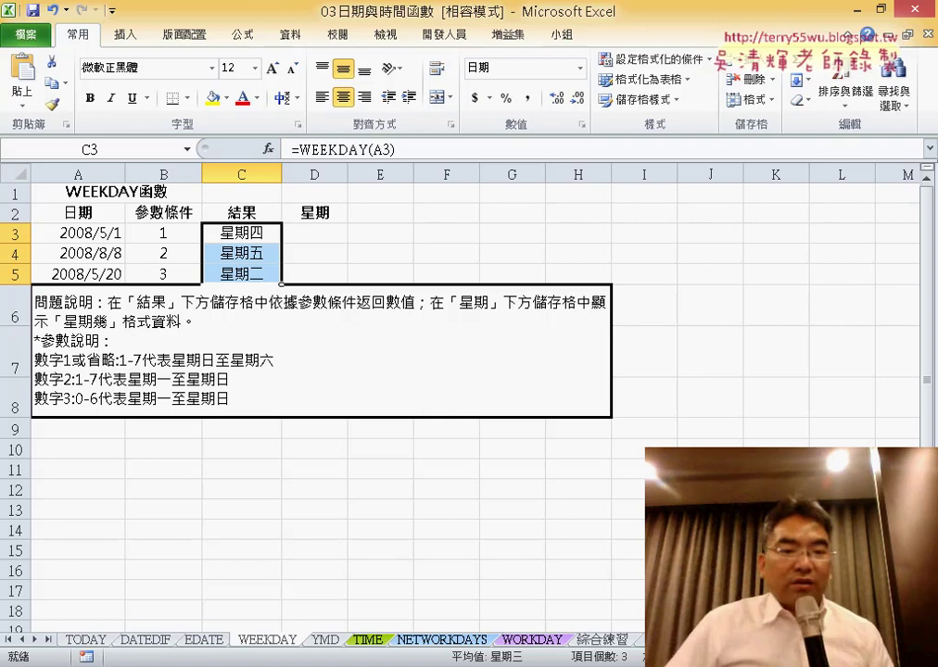
On the YMD sheet, enter =YEAR(A3) in B3 and fill to B7 (2005, 2006, 2006, 2008, 2008)
click(325, 640)
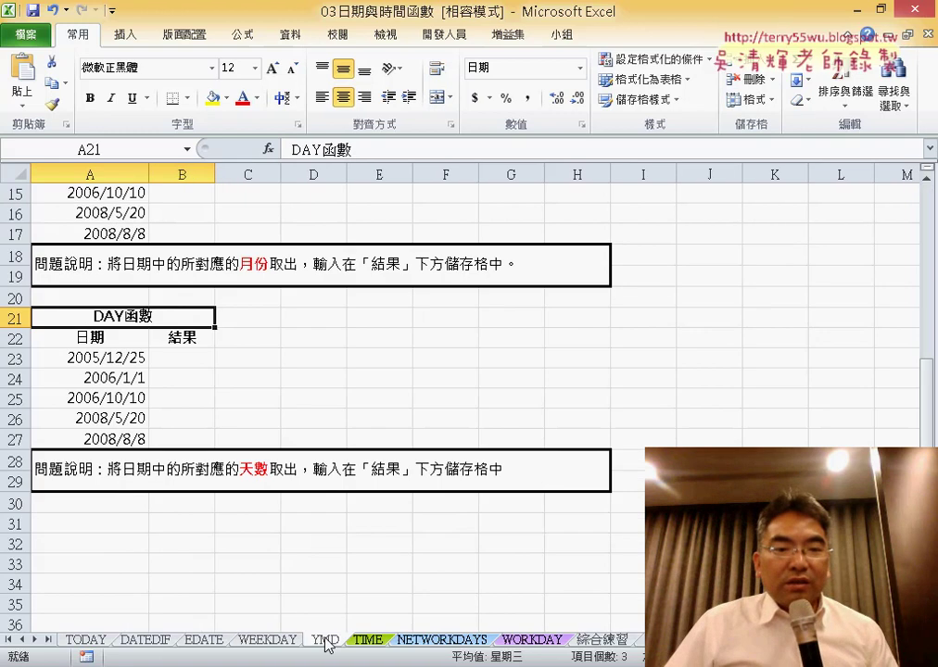
scroll(342, 547, up, 4)
scroll(346, 527, up, 1)
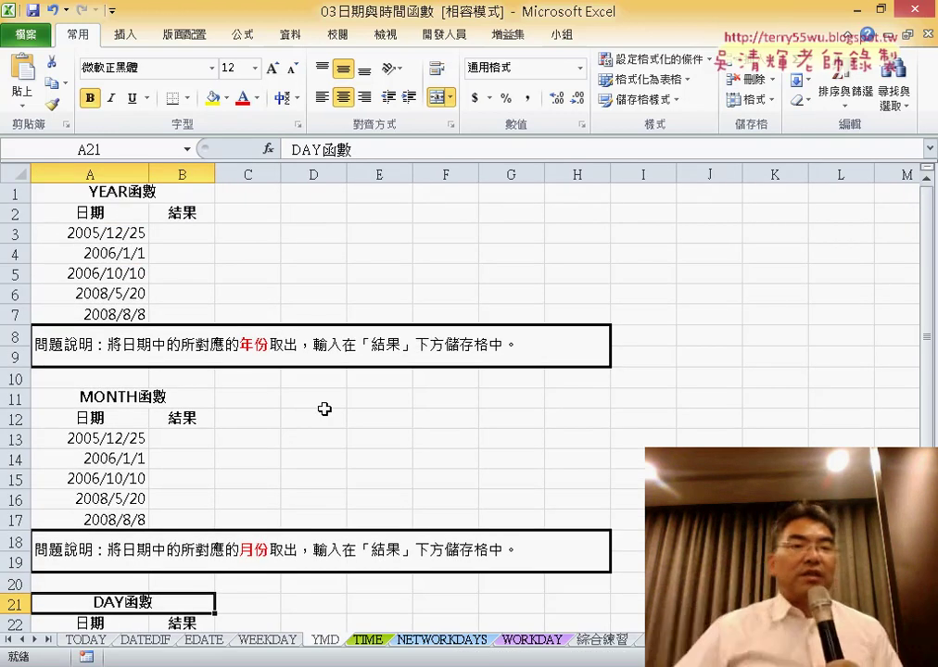
click(200, 234)
click(268, 148)
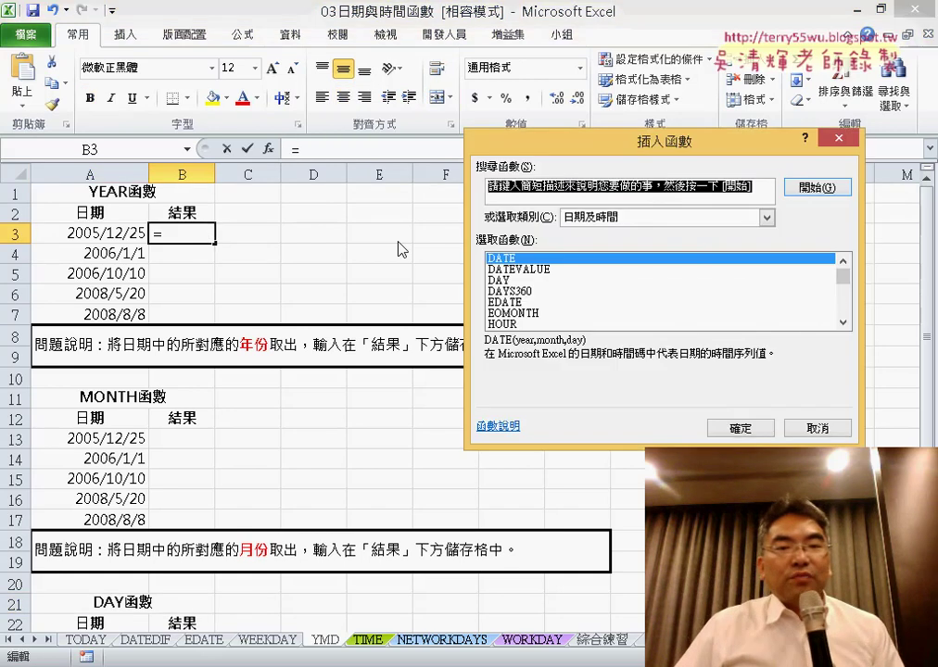
drag(840, 278, 850, 334)
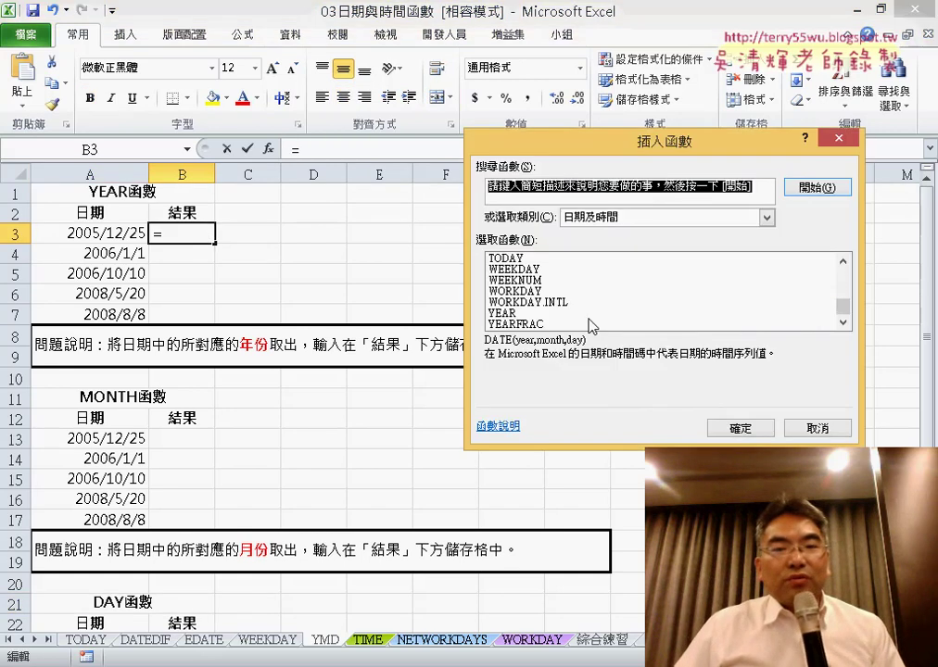
double_click(544, 314)
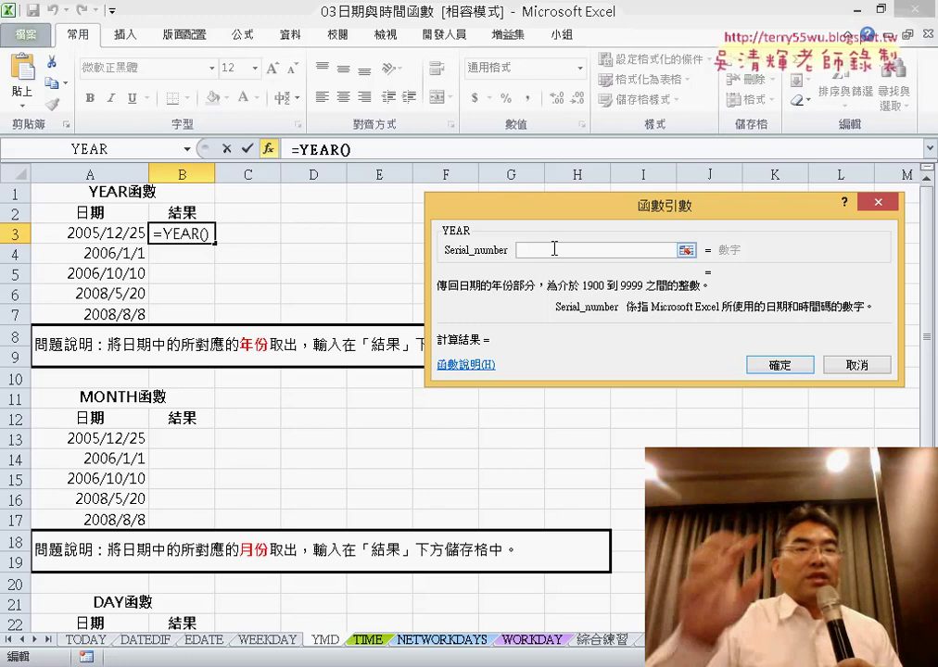
click(127, 232)
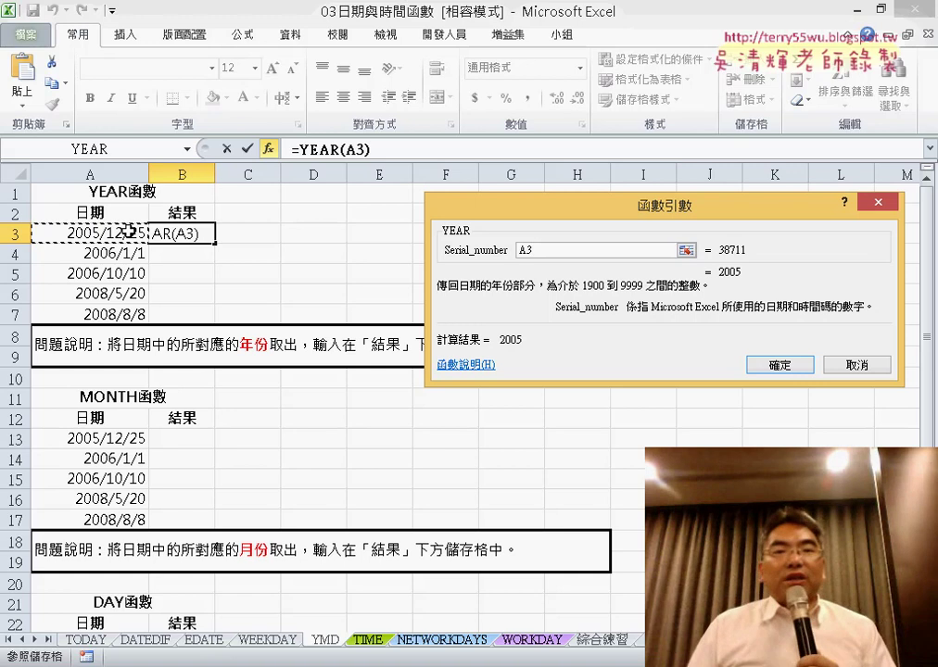
click(773, 362)
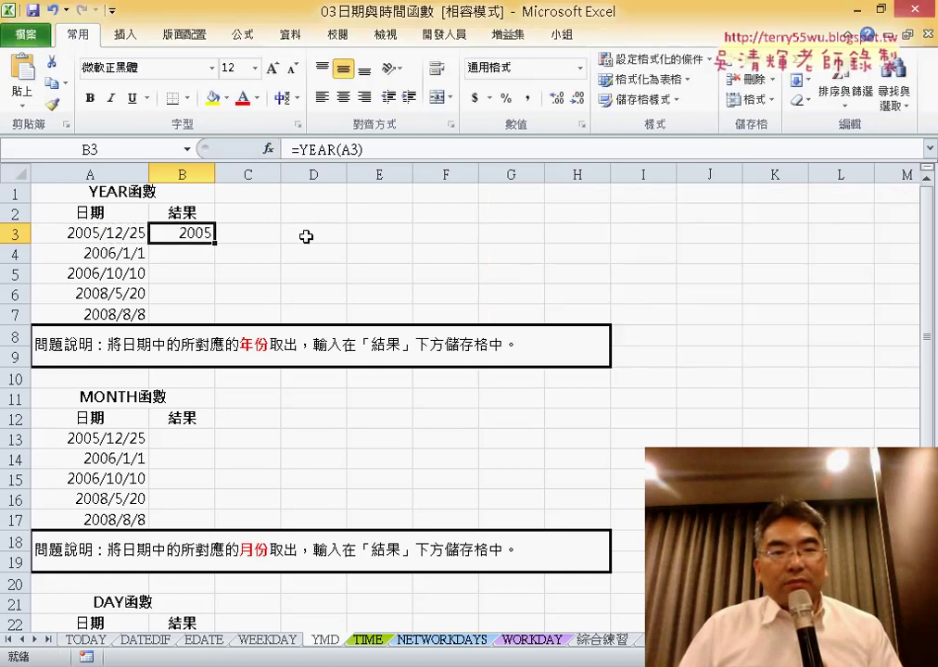
drag(216, 242, 217, 260)
drag(217, 329, 216, 324)
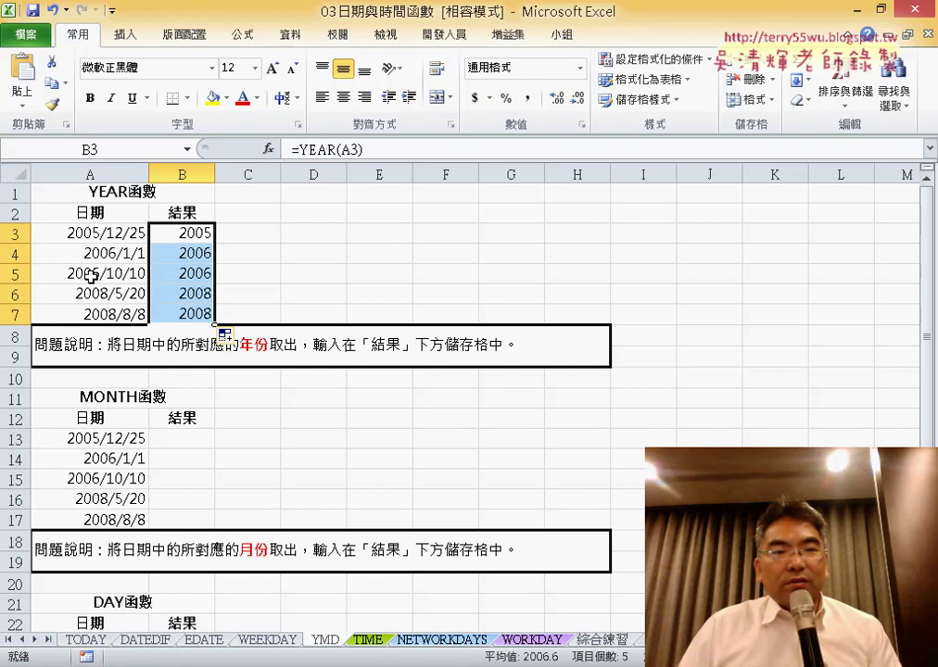
scroll(250, 325, down, 2)
Enter =MONTH(A13) in B13, fill to B17 (12, 1, 10, 5, 8), then select B23
click(200, 317)
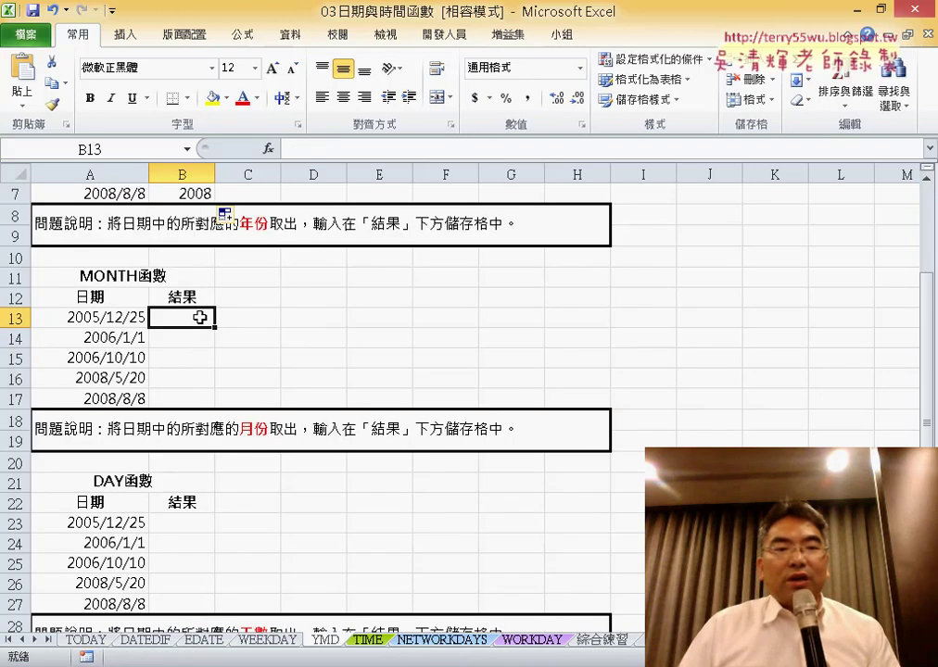
click(267, 148)
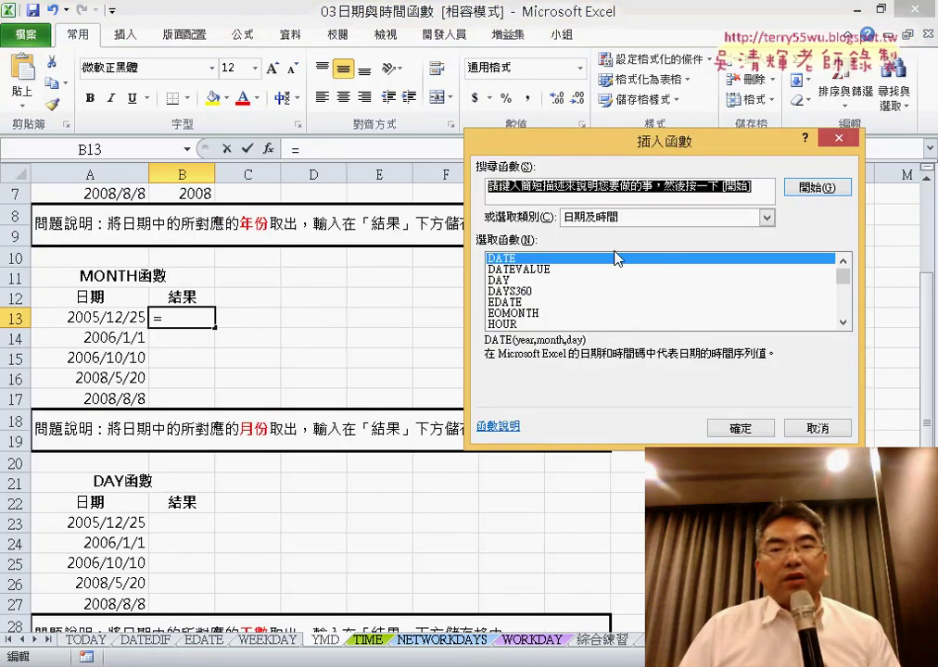
drag(844, 287, 844, 296)
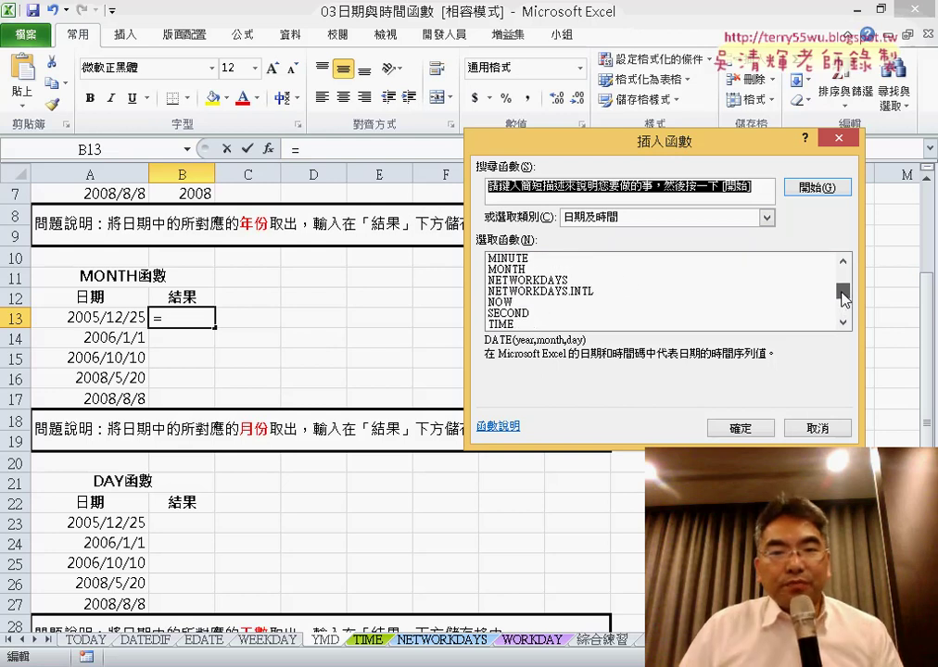
double_click(506, 269)
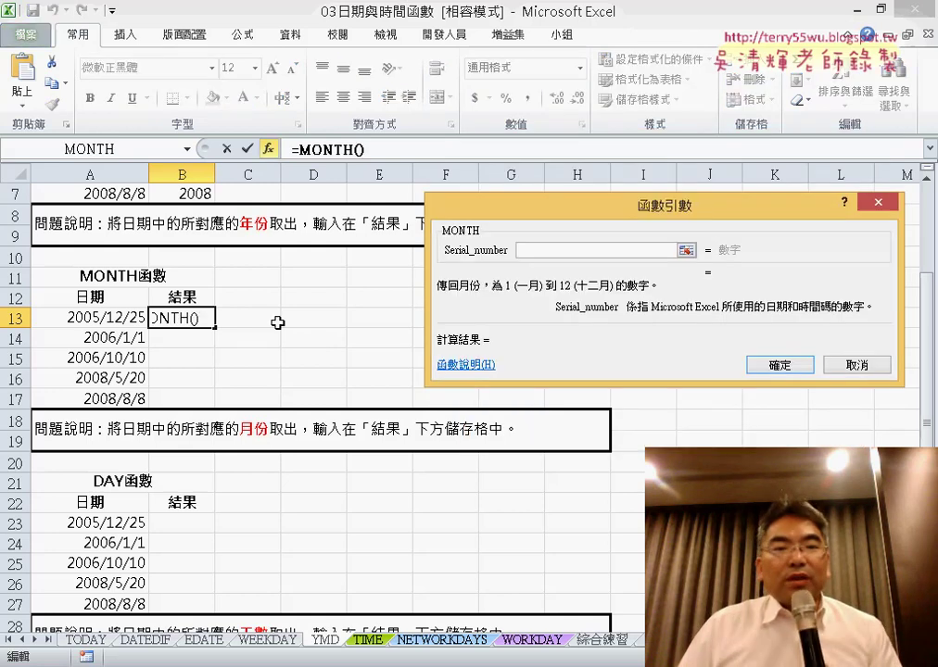
click(120, 317)
click(779, 364)
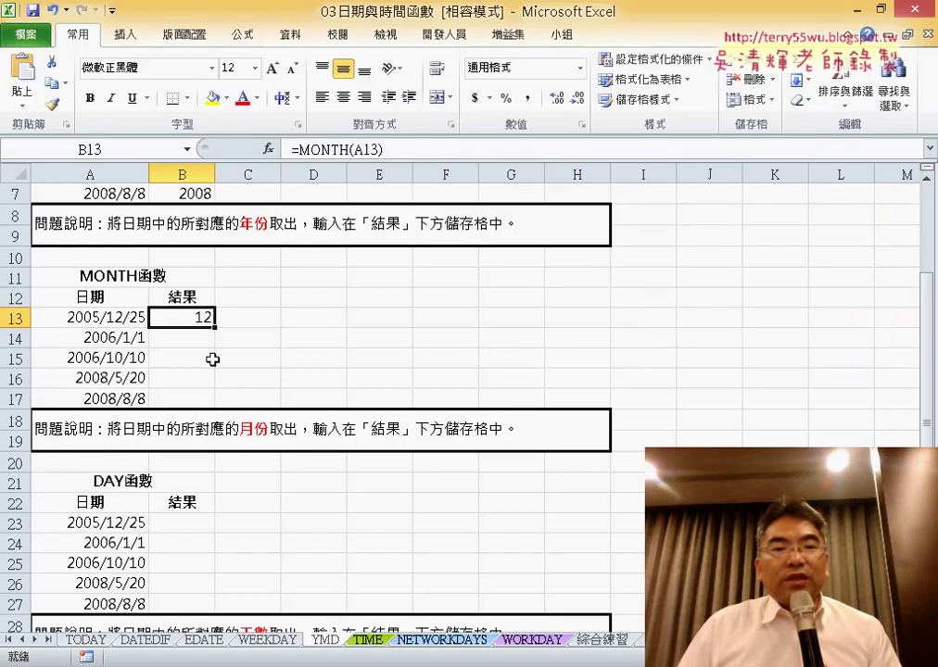
drag(214, 328, 218, 401)
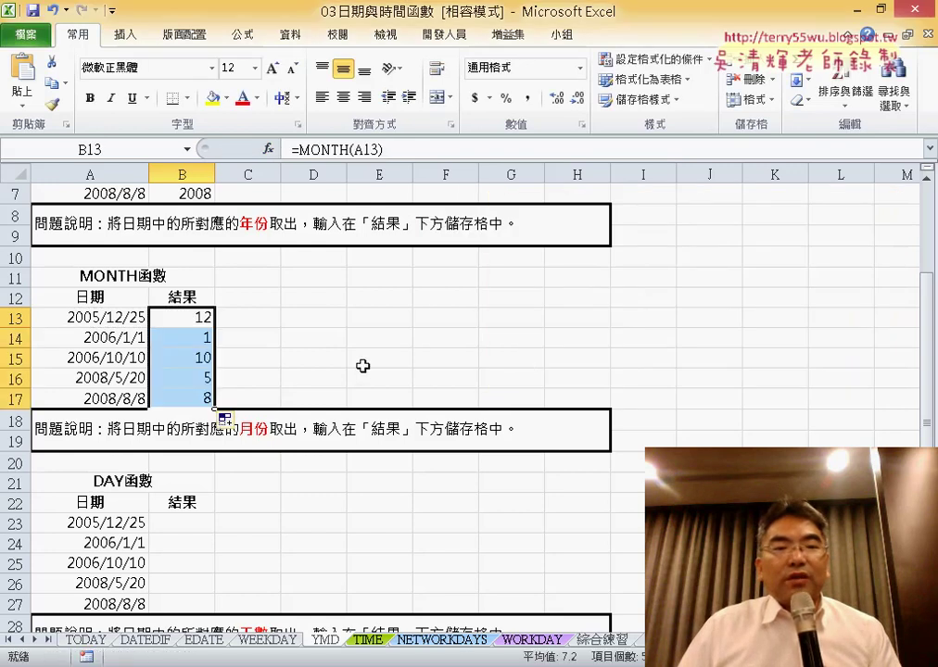
scroll(220, 383, down, 2)
click(199, 398)
Fill B23:B27 with DAY of the A-column dates (25, 1, 10, 20, 8), then go to the TIME sheet
click(269, 150)
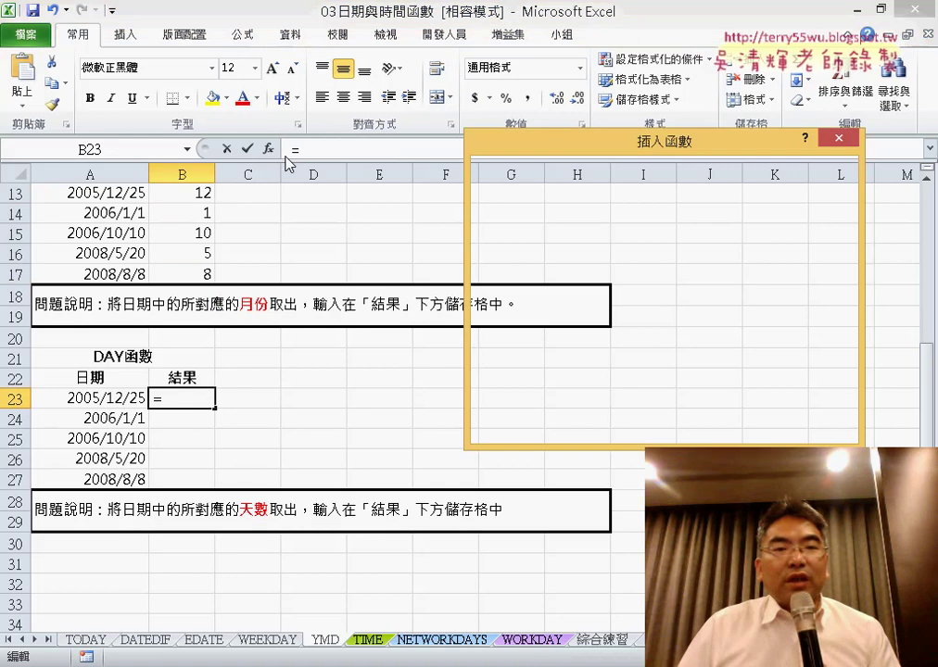
double_click(512, 280)
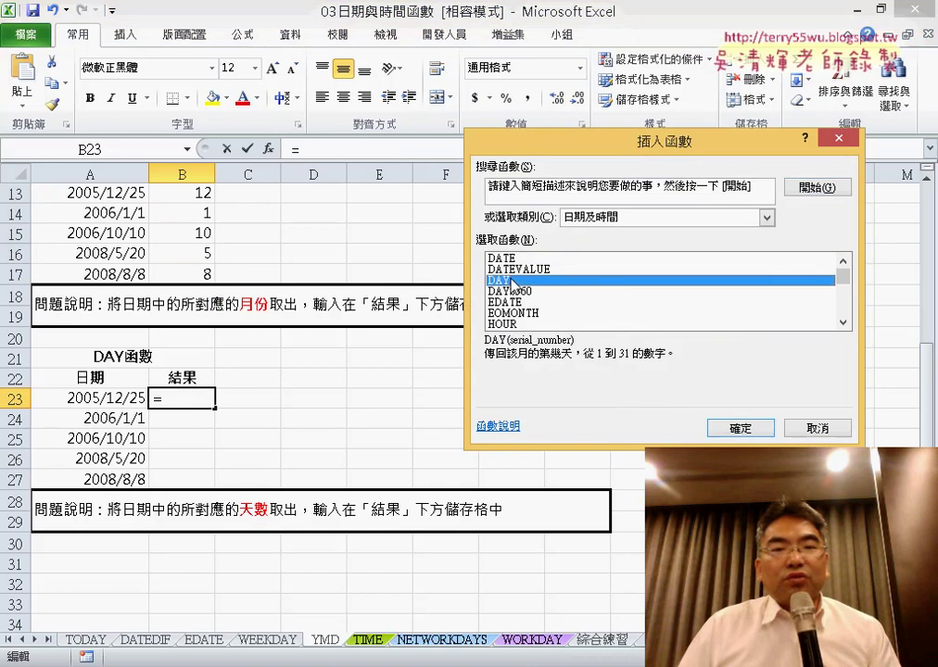
click(130, 397)
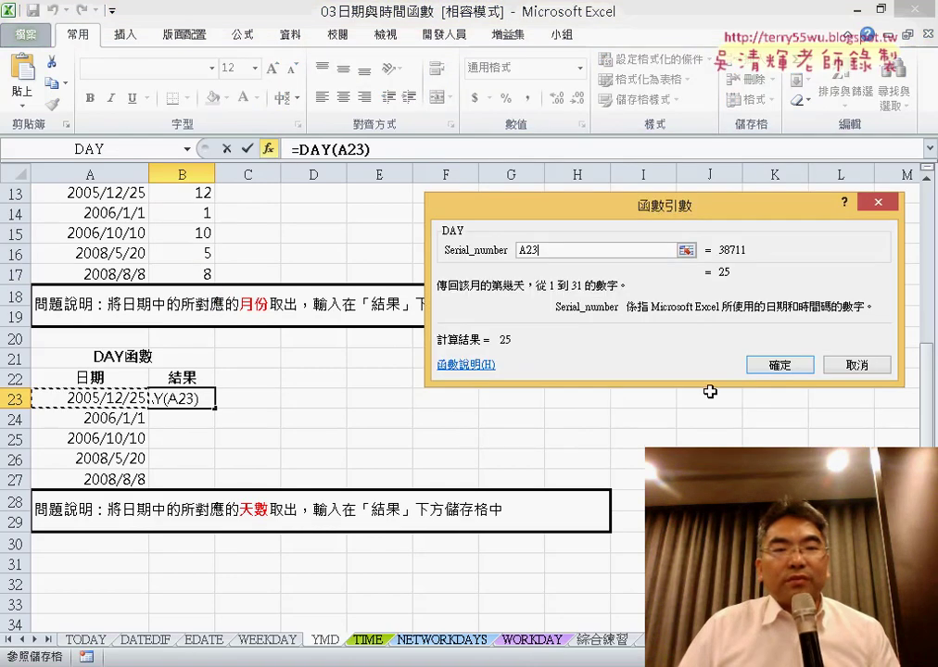
click(780, 365)
drag(218, 409, 218, 481)
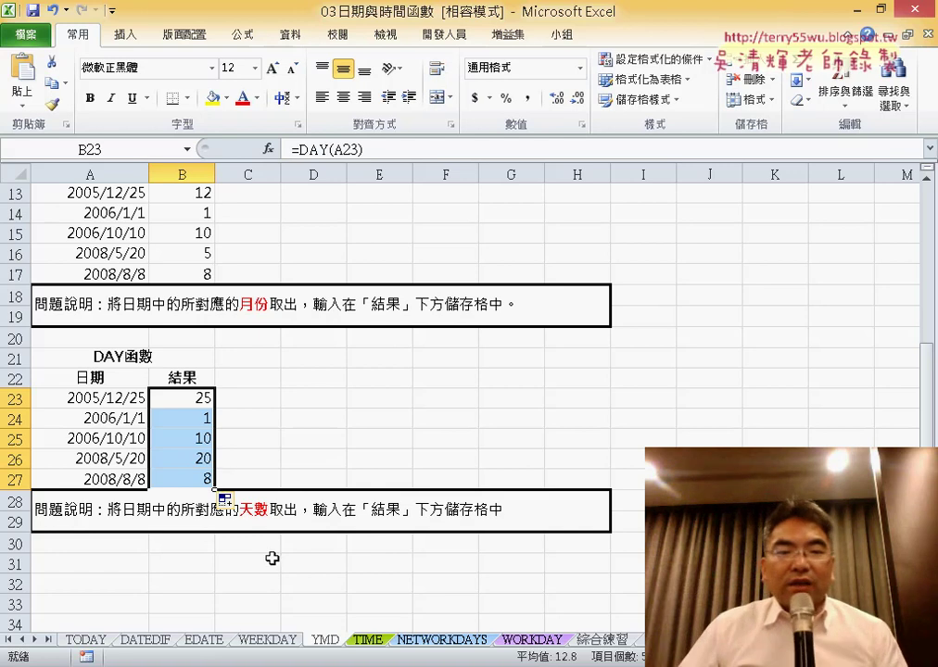
click(368, 640)
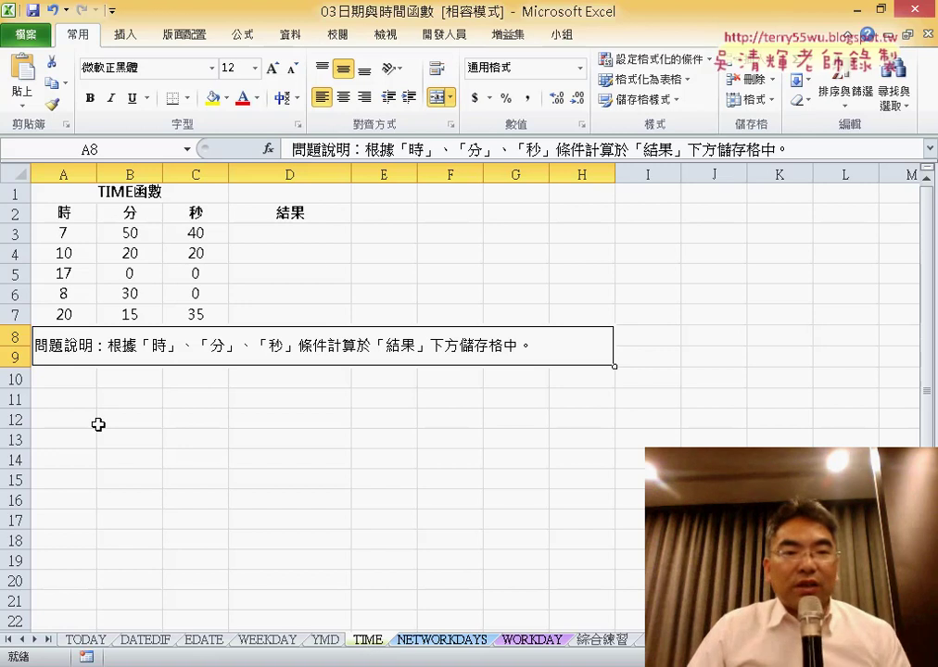
Start the 07:50:40 time entry in D3, marking its hour and seconds parts
click(315, 237)
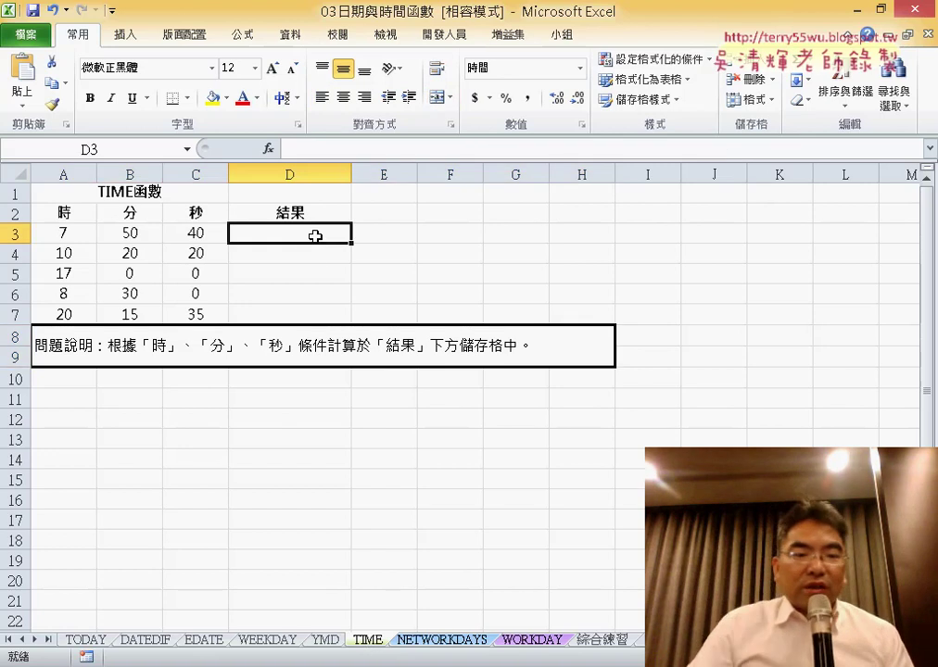
text(07:5)
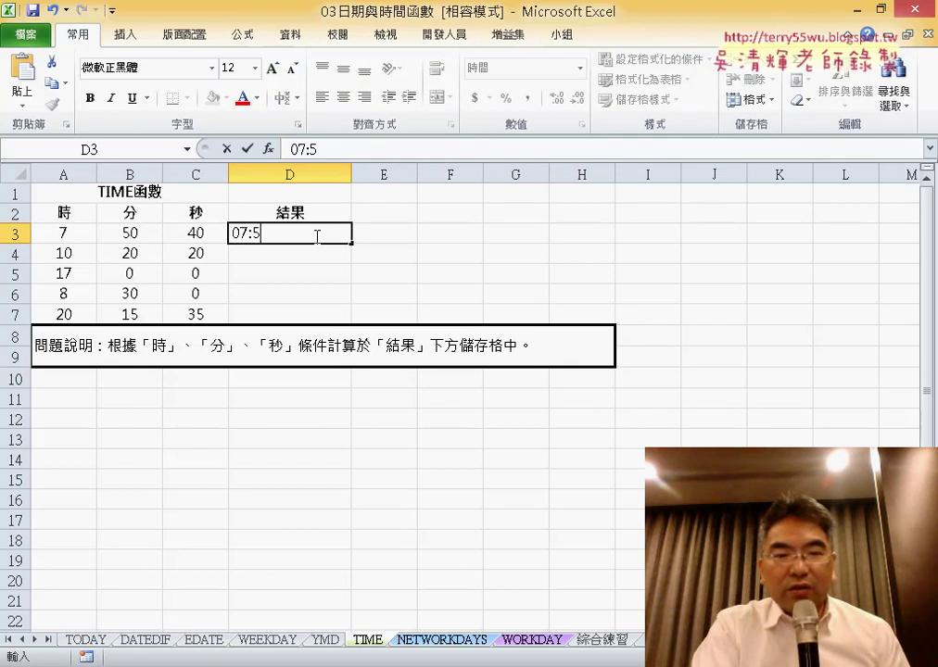
text(0:)
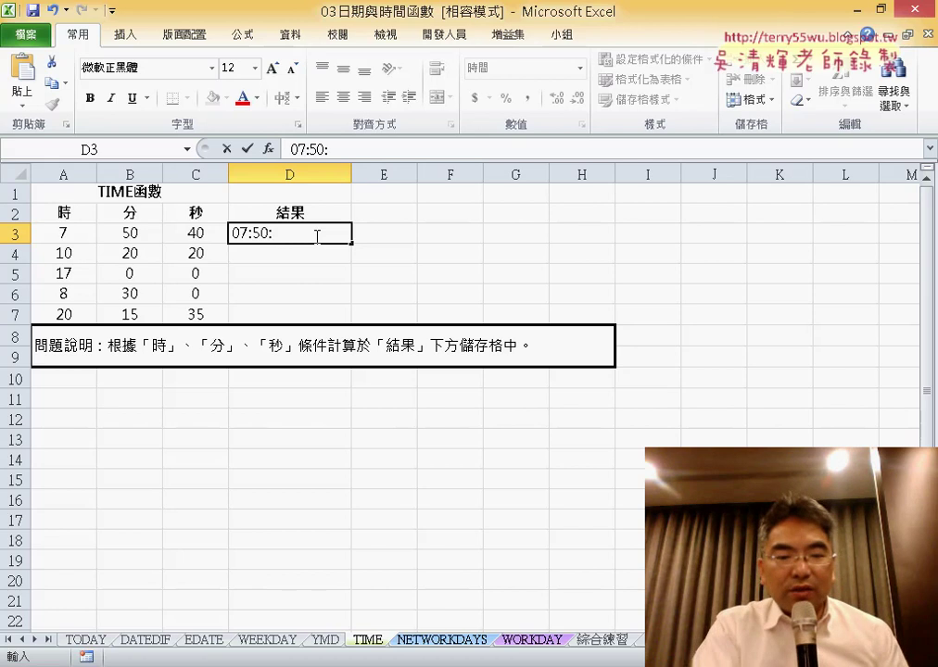
text(40)
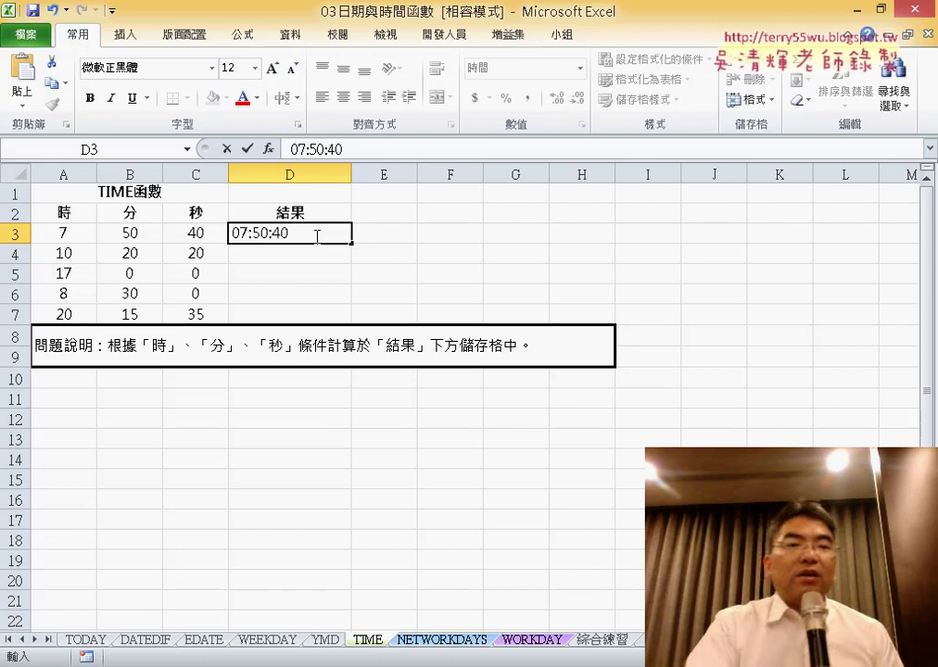
drag(317, 237, 222, 231)
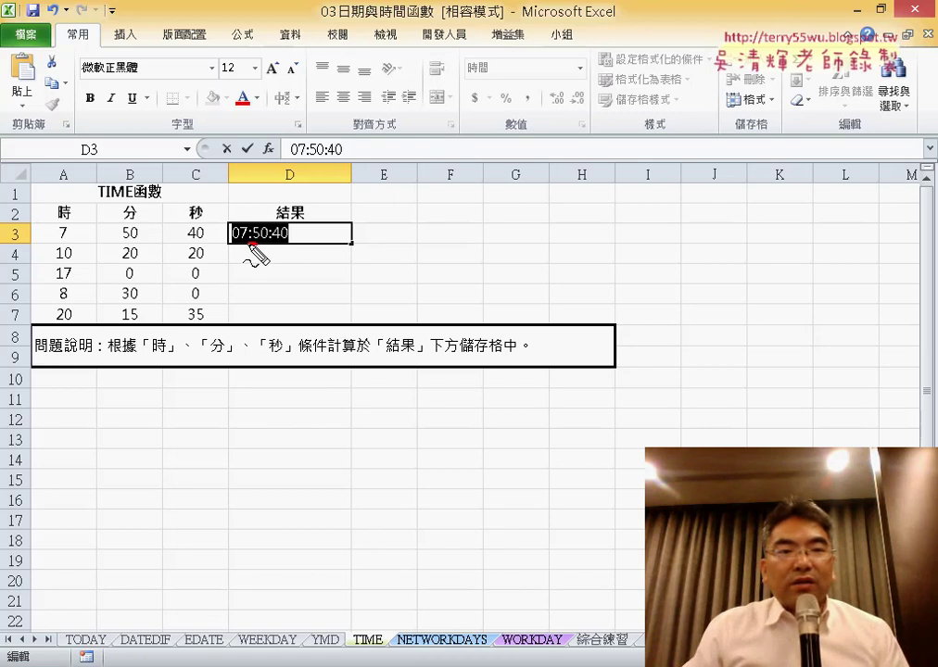
drag(263, 245, 275, 247)
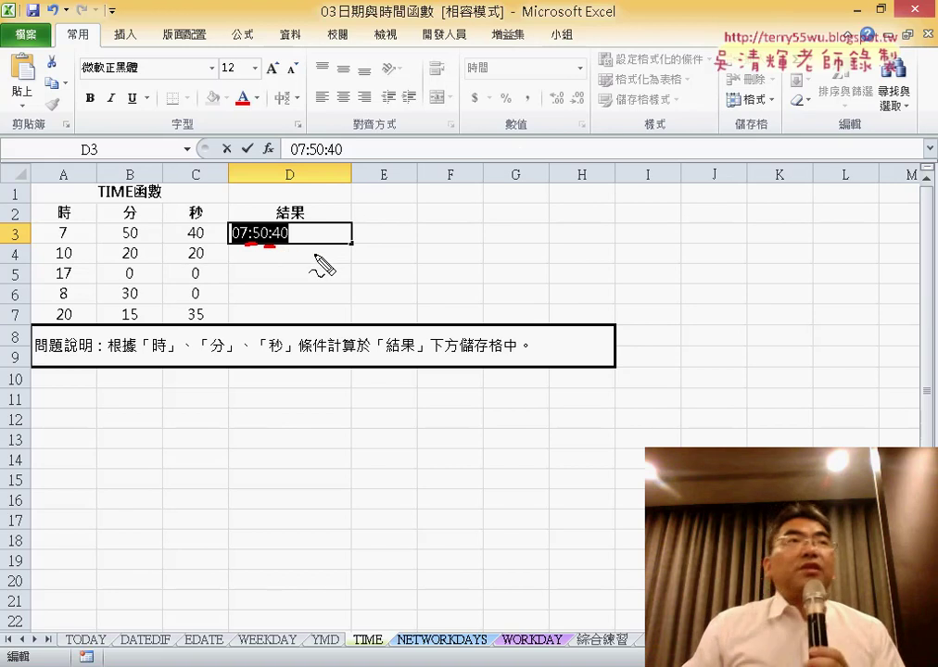
Draw explanatory marks beside the table, clear them, and commit 07:50:40 in D3
drag(519, 148, 453, 212)
mouse_move(675, 167)
mouse_down()
mouse_move(607, 199)
mouse_move(578, 227)
mouse_up()
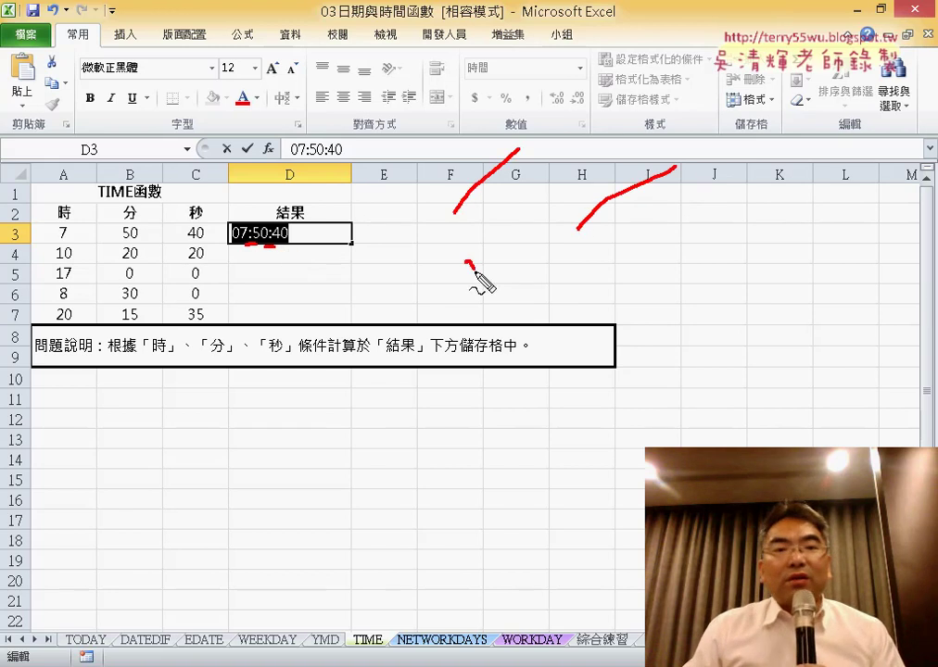
drag(470, 266, 476, 271)
drag(468, 318, 481, 333)
drag(611, 262, 630, 280)
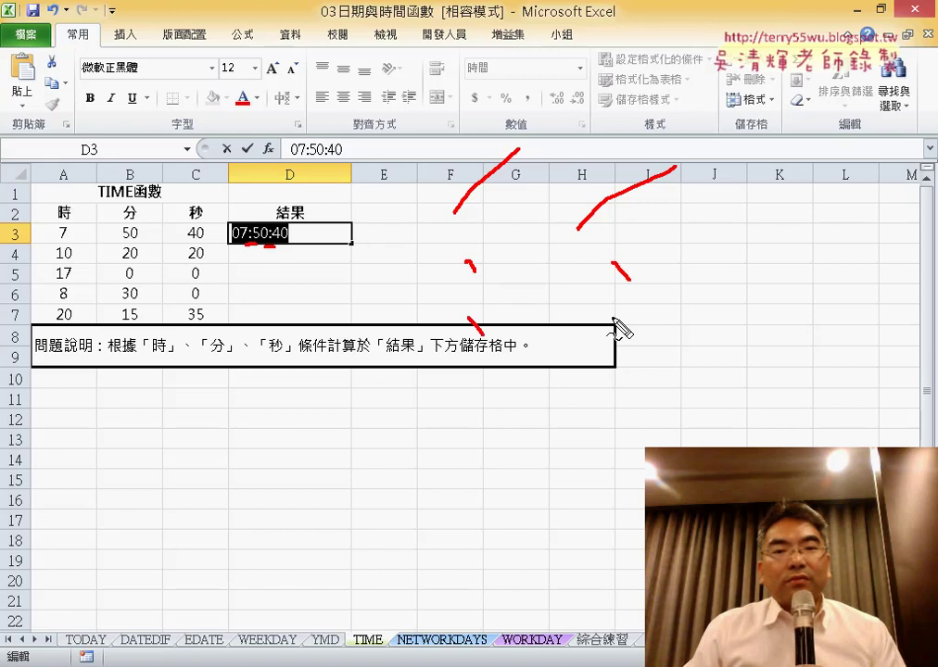
drag(614, 320, 641, 344)
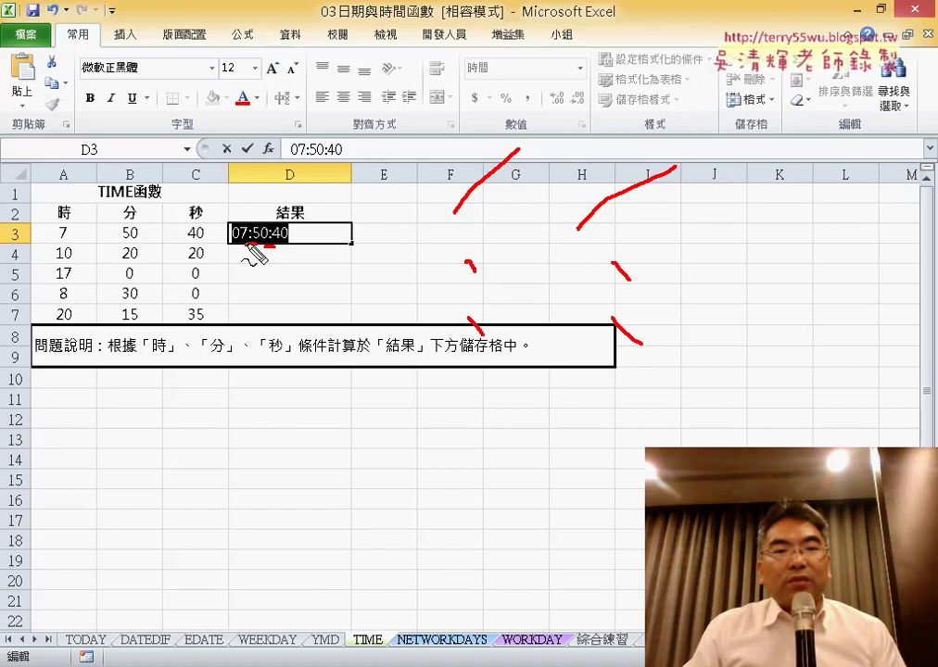
drag(251, 248, 276, 245)
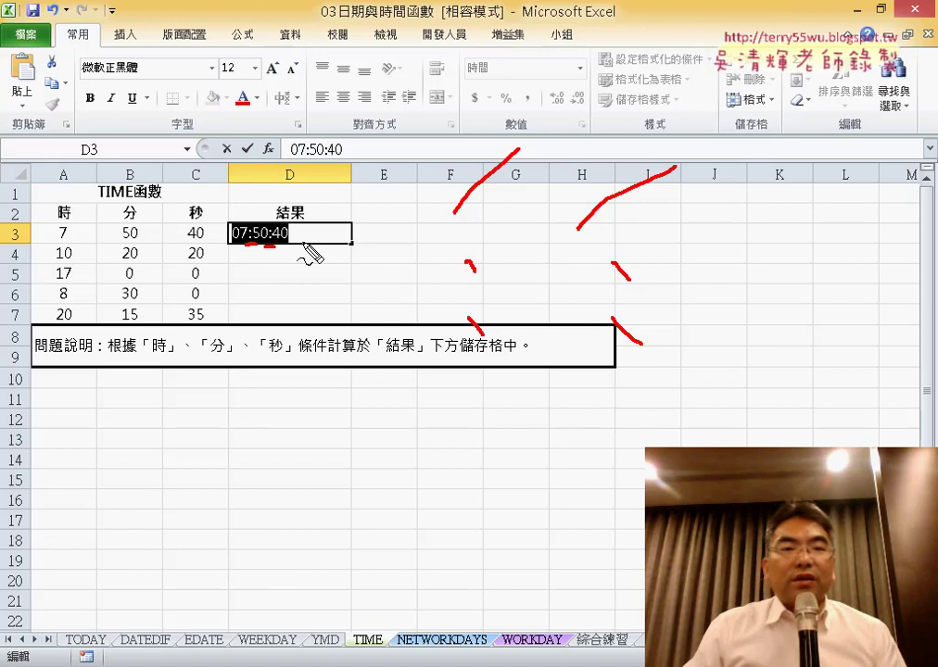
key(Escape)
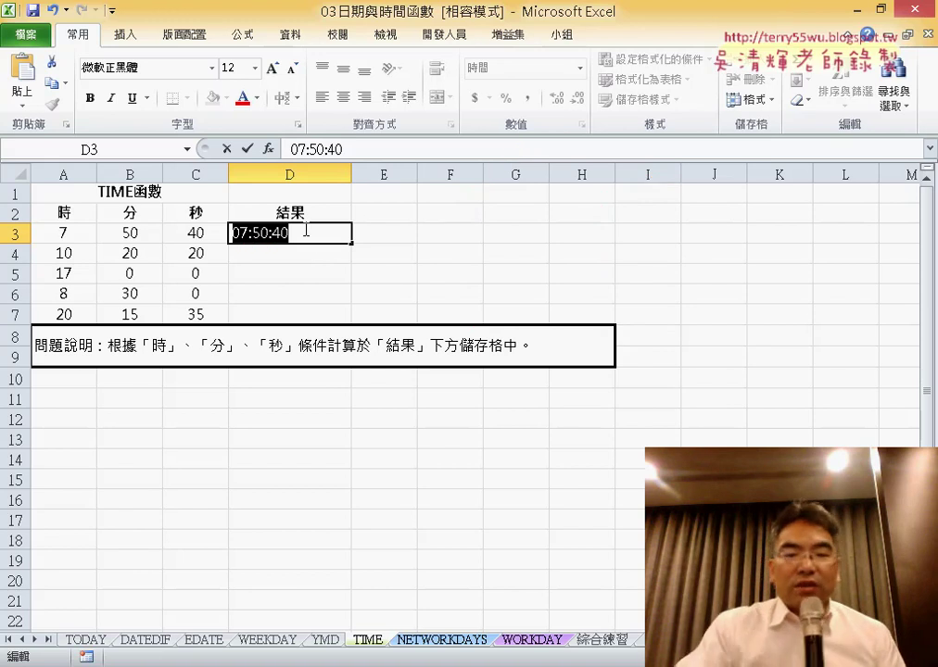
key(Return)
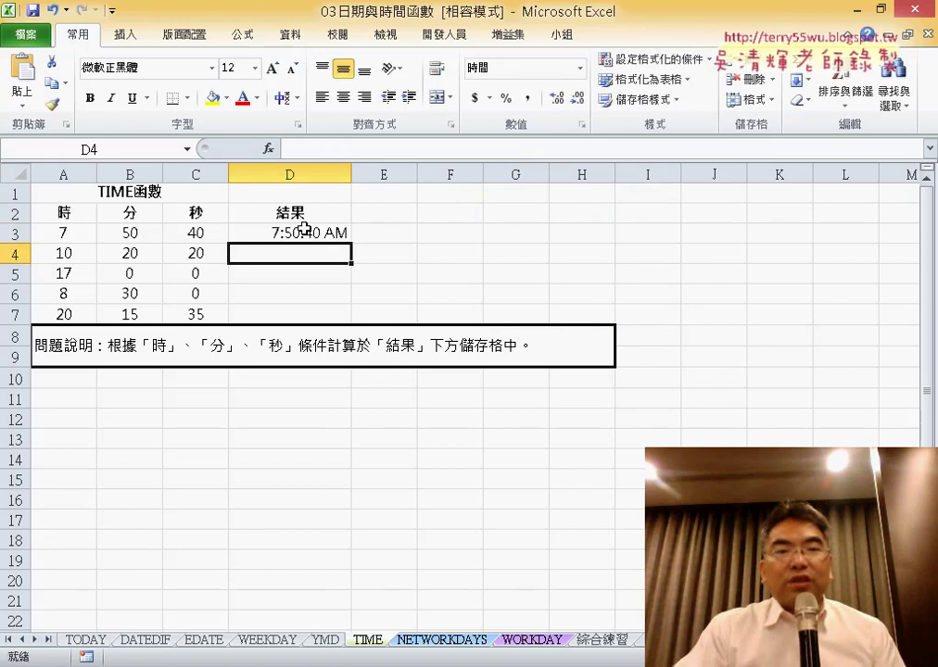
Enter =HOUR(D3) in F3, returning 7 from the time 7:50:40 AM
click(304, 229)
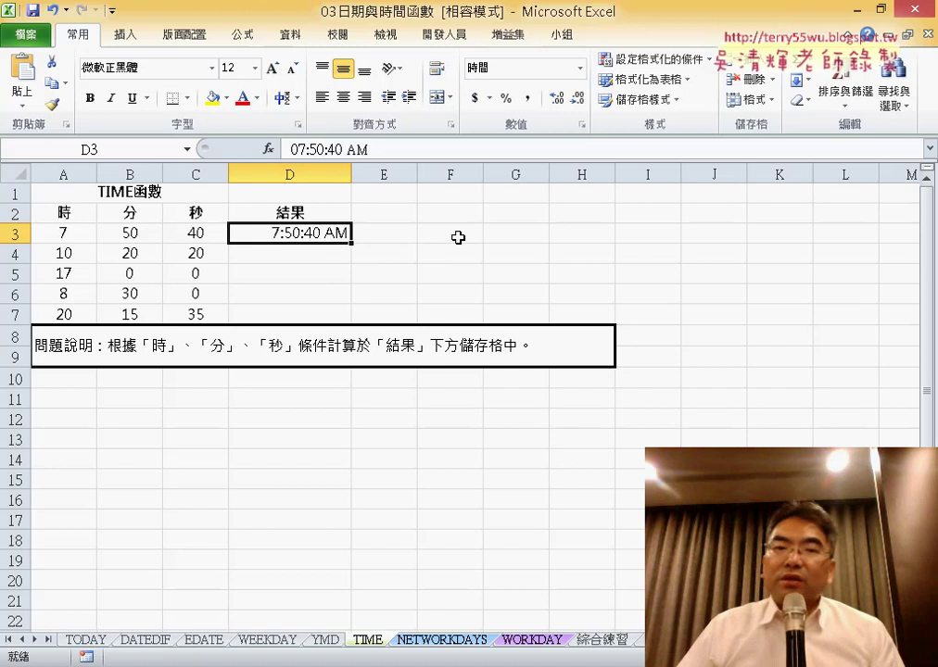
click(458, 238)
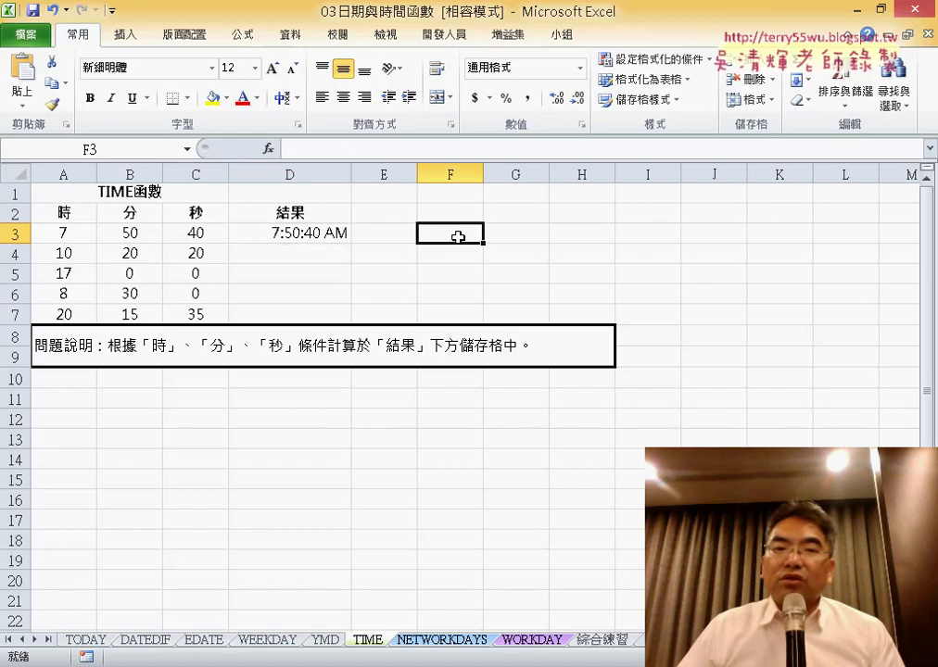
click(267, 151)
click(840, 321)
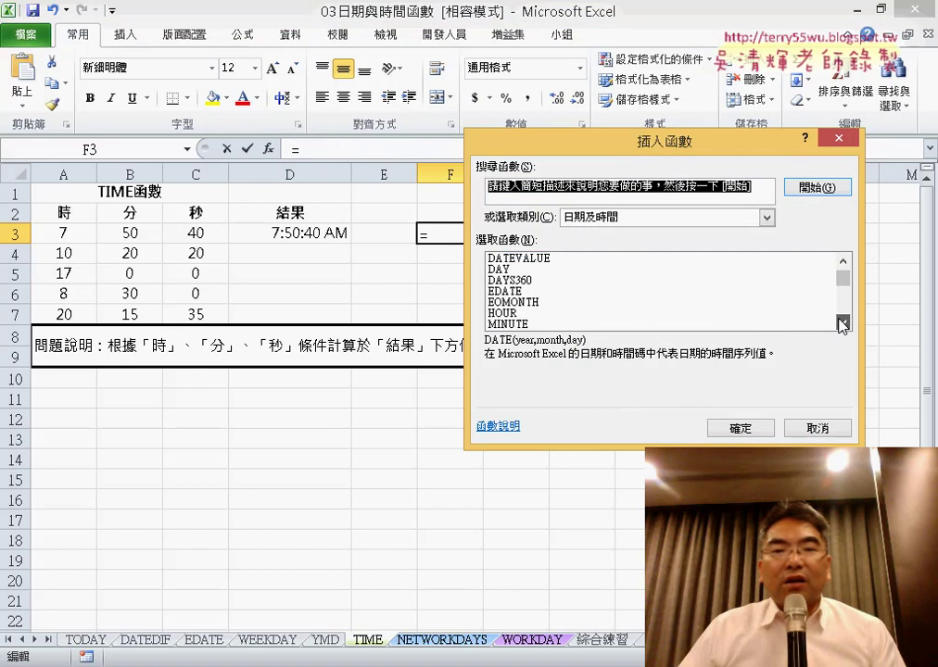
click(839, 320)
click(840, 320)
double_click(545, 291)
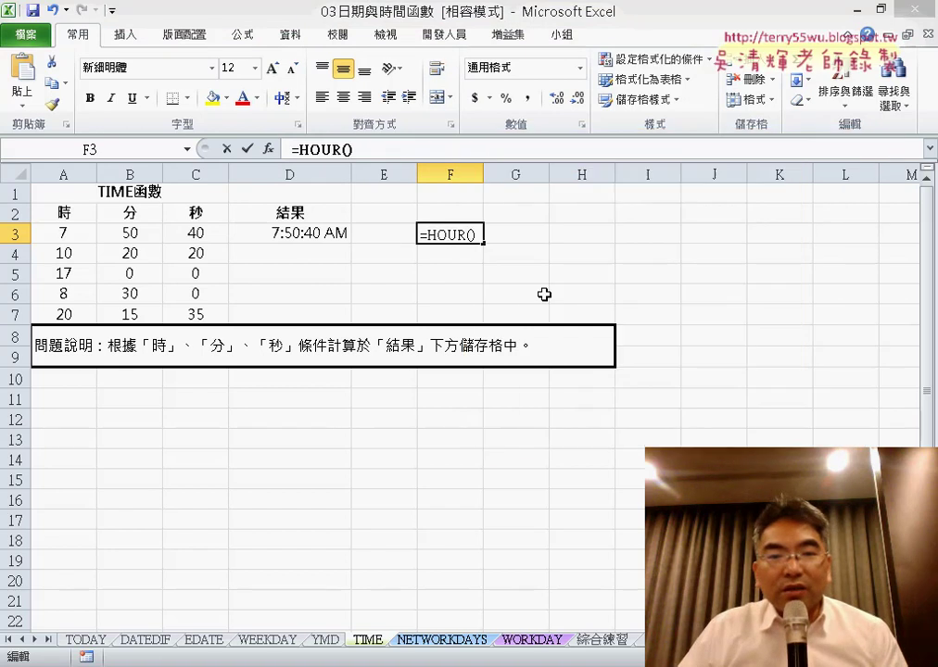
click(309, 233)
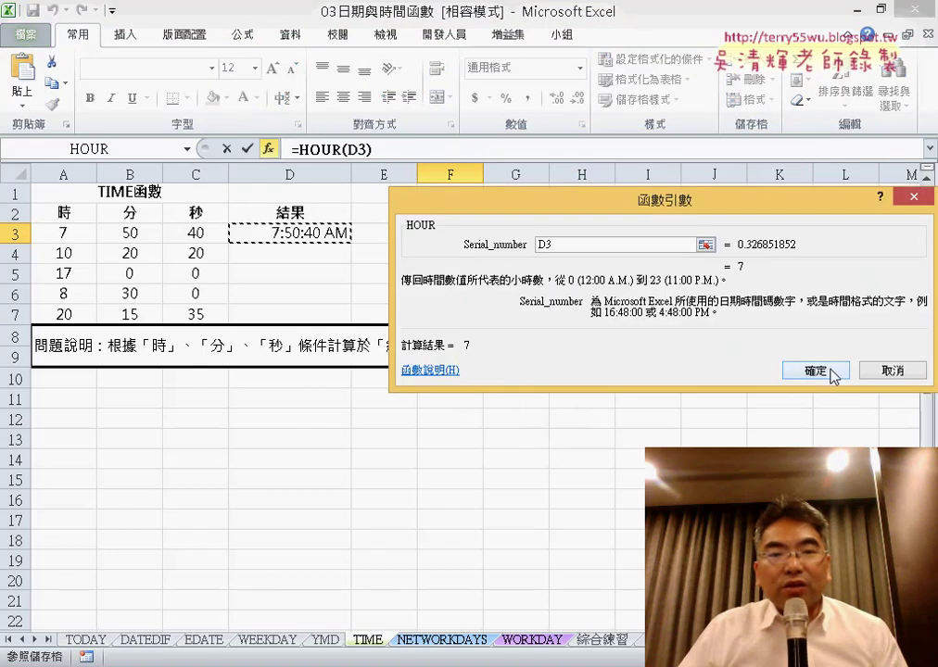
click(832, 374)
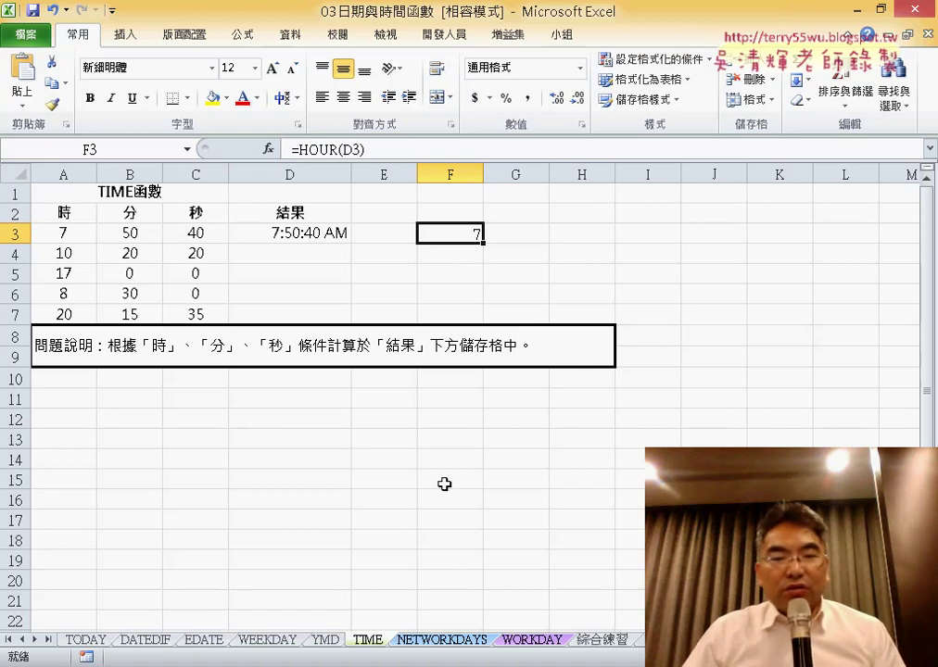
Show the 綜合練習 sheet zoomed out to fit all twelve months, checking A2's 107.01.01 start date
click(598, 641)
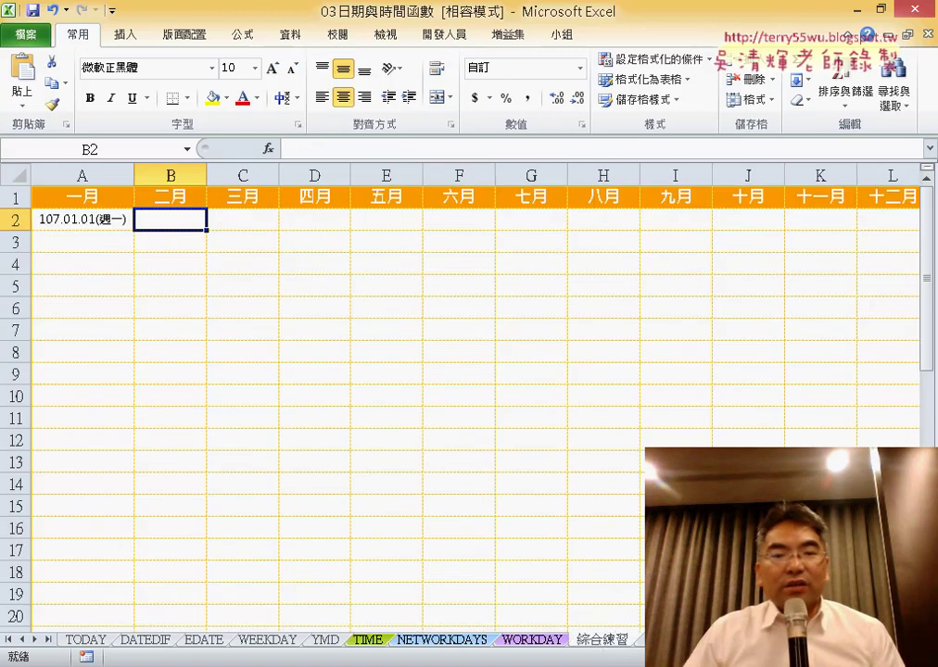
click(822, 655)
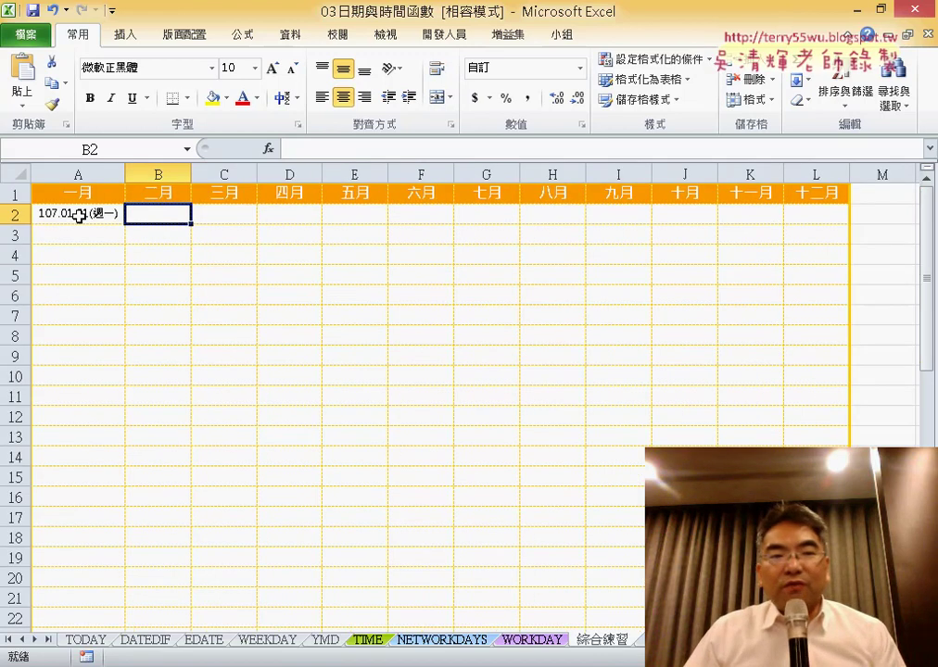
click(78, 215)
click(143, 219)
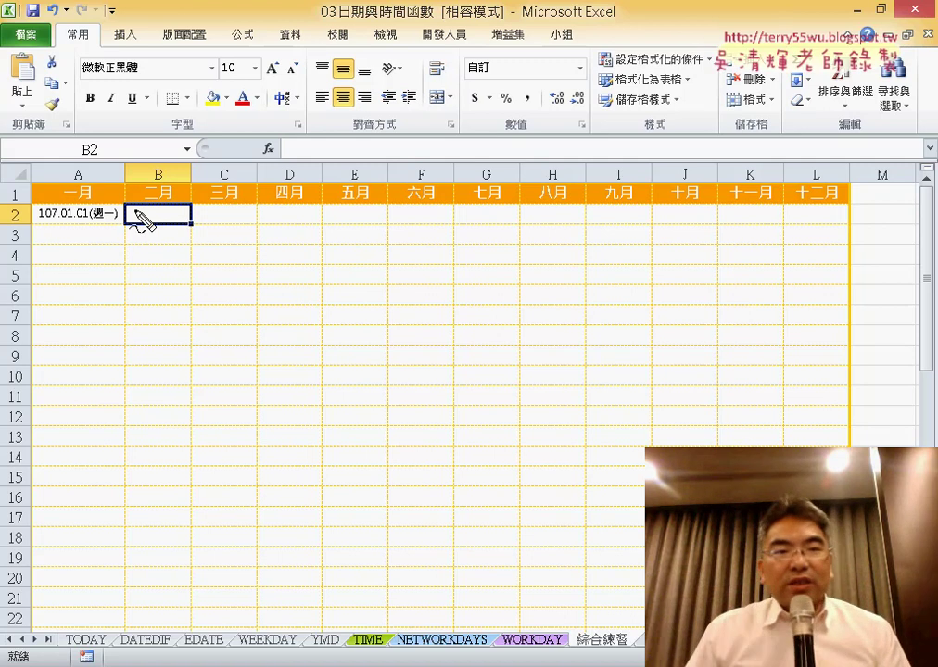
mouse_move(141, 222)
mouse_down()
mouse_move(355, 212)
mouse_move(362, 228)
mouse_up()
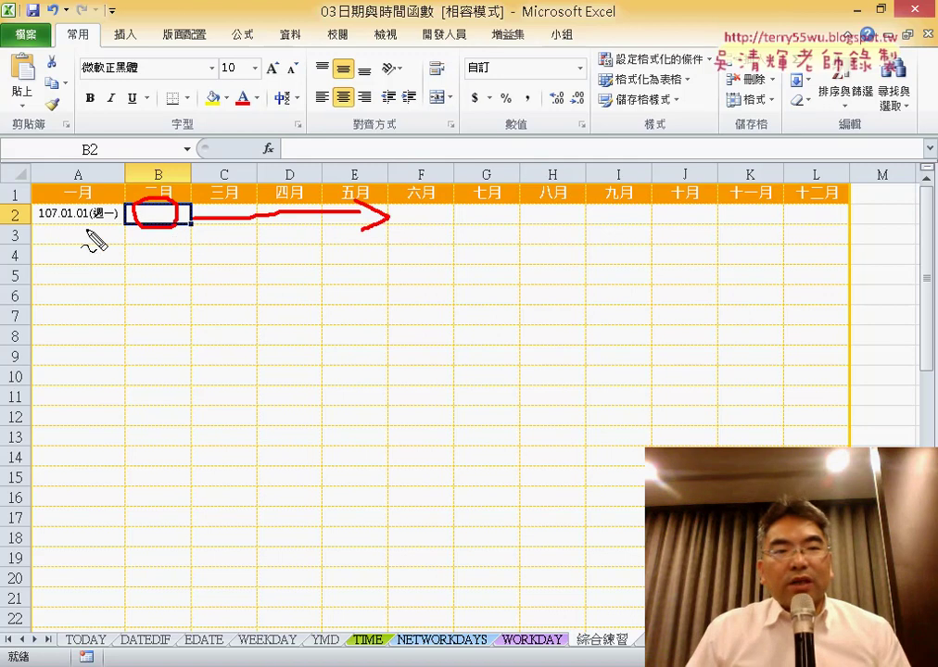
mouse_move(86, 230)
mouse_down()
mouse_move(89, 315)
mouse_move(102, 304)
mouse_up()
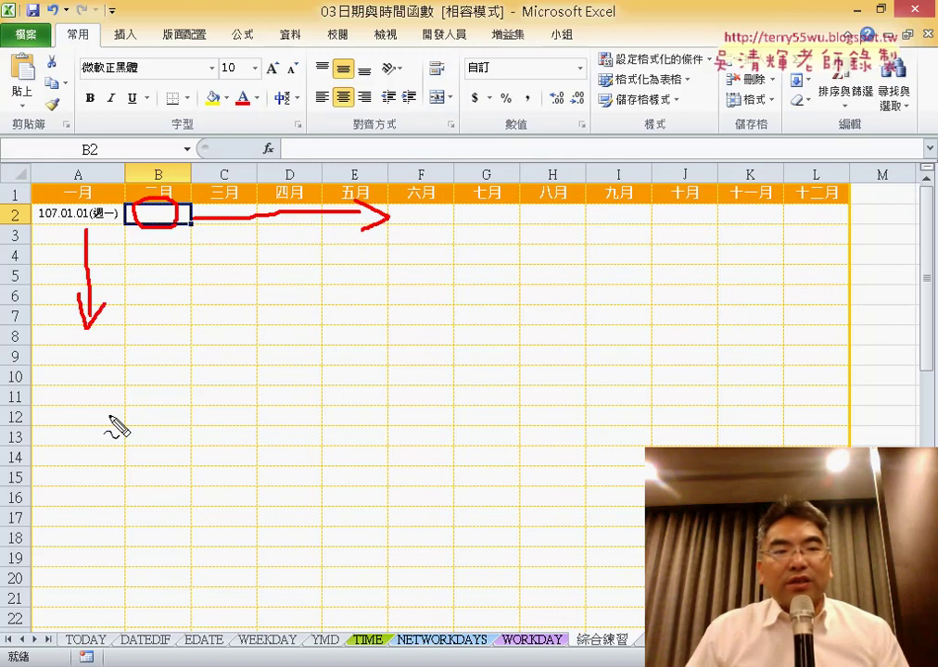
mouse_move(112, 413)
mouse_down()
mouse_move(269, 414)
mouse_move(280, 451)
mouse_up()
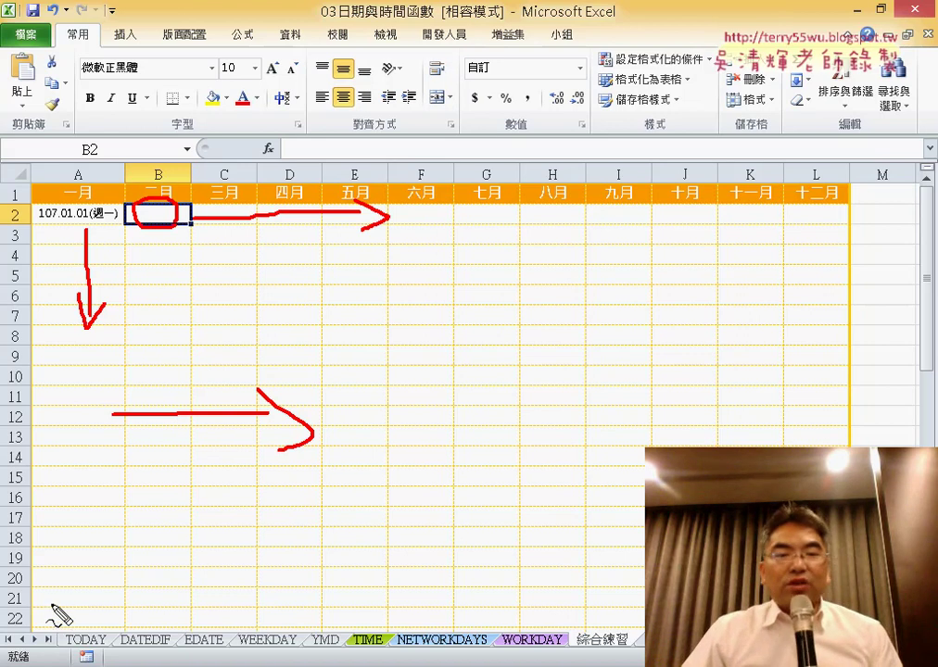
drag(630, 656, 628, 653)
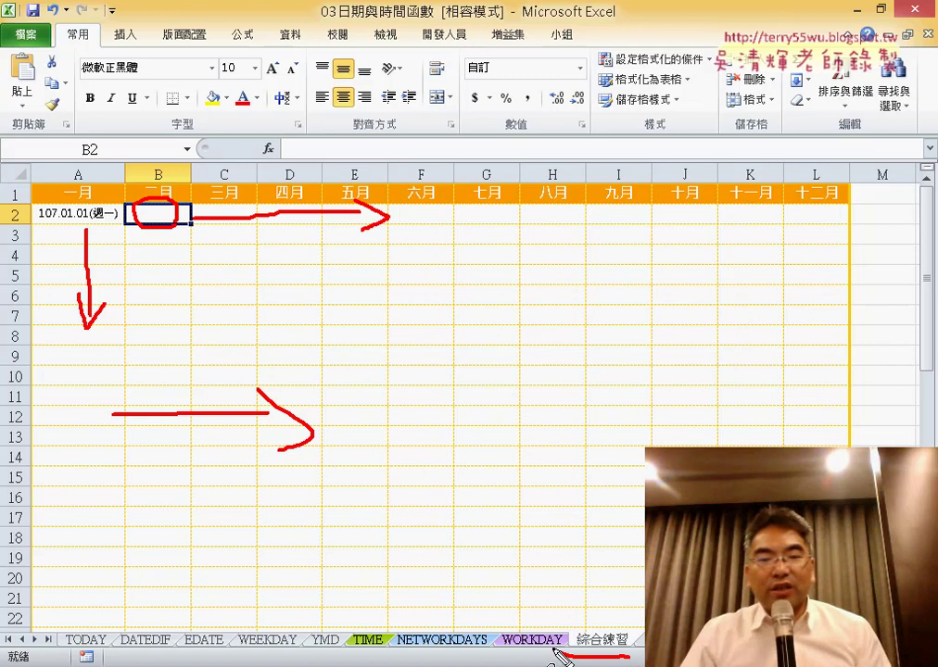